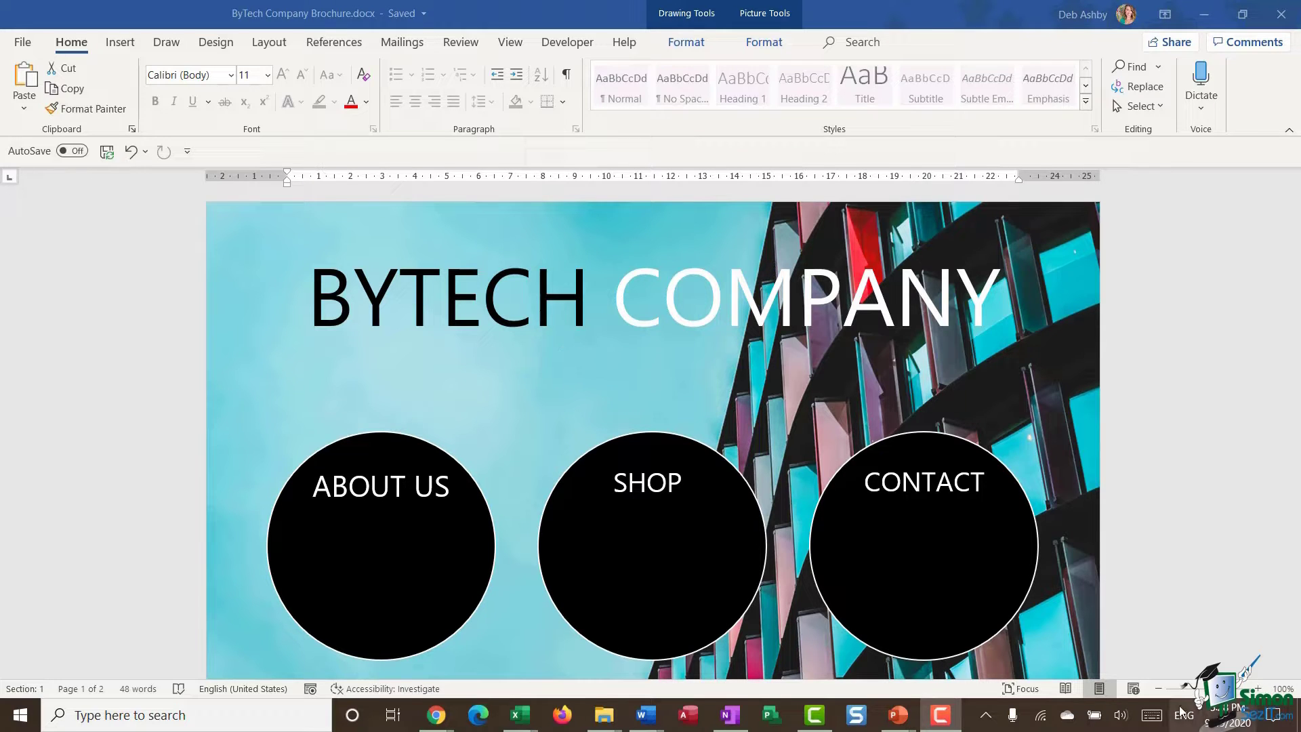
Examine both brochure pages, the company cover page and the product page, at different zoom levels.
click(1159, 689)
click(1158, 689)
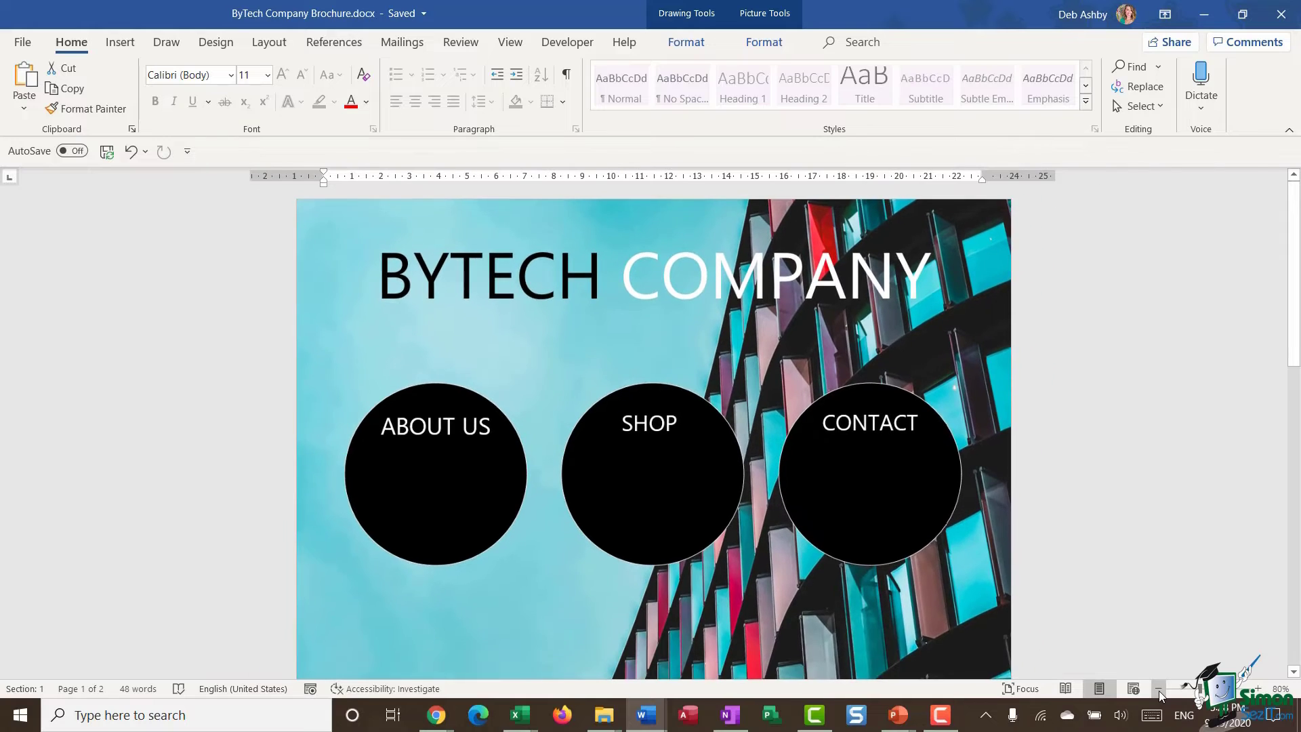
click(1159, 690)
click(1159, 690)
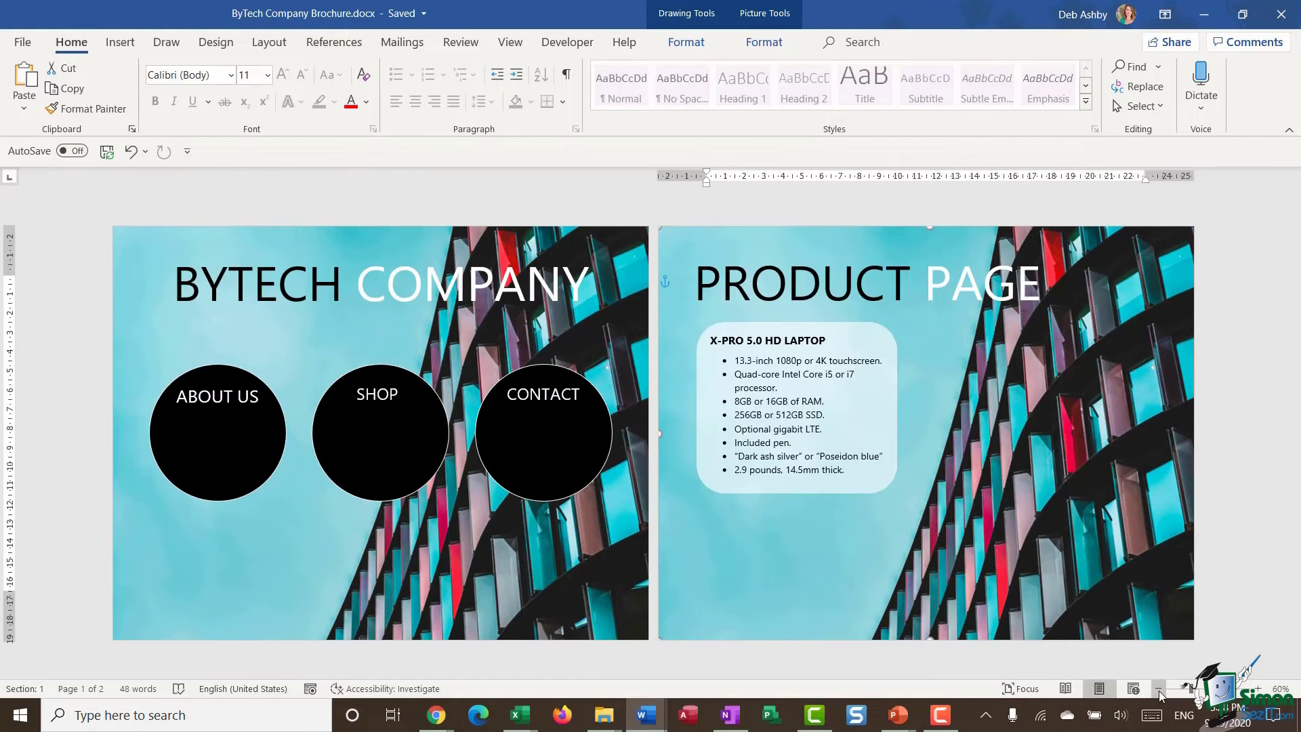
click(1255, 685)
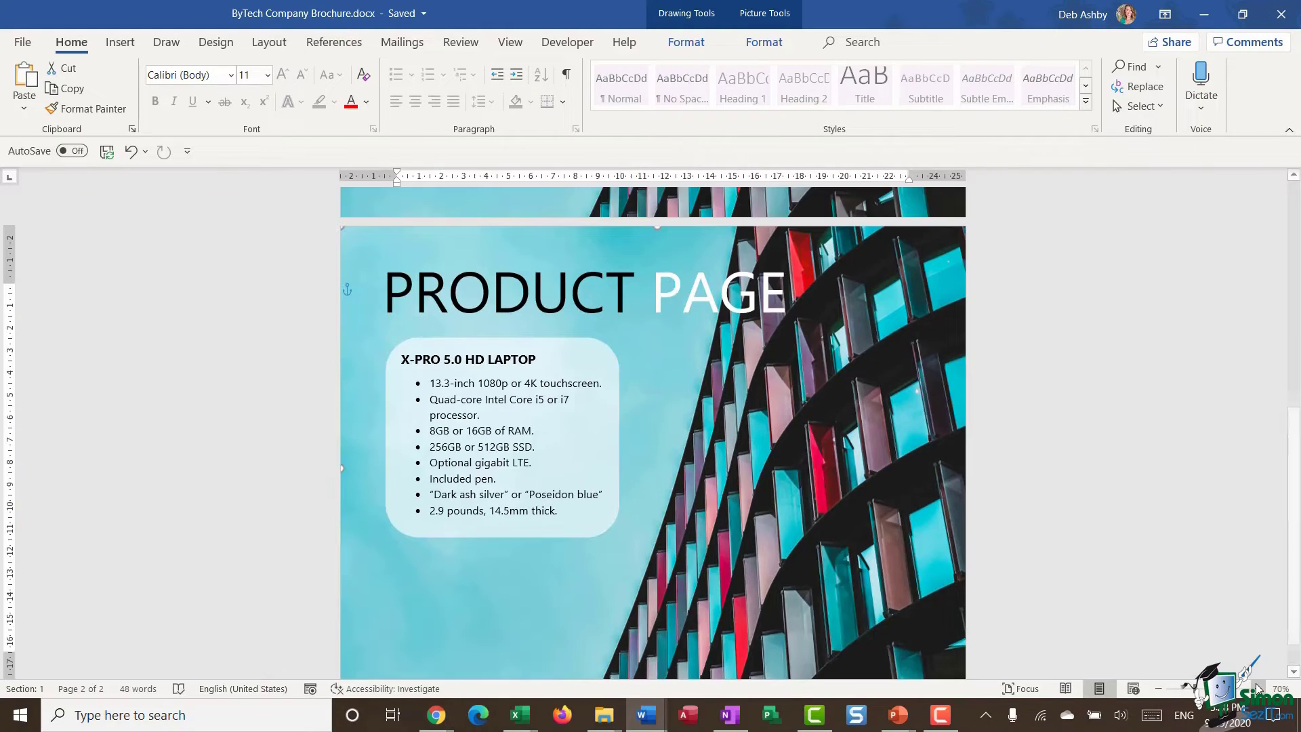
click(1255, 685)
click(1255, 685)
click(1255, 685)
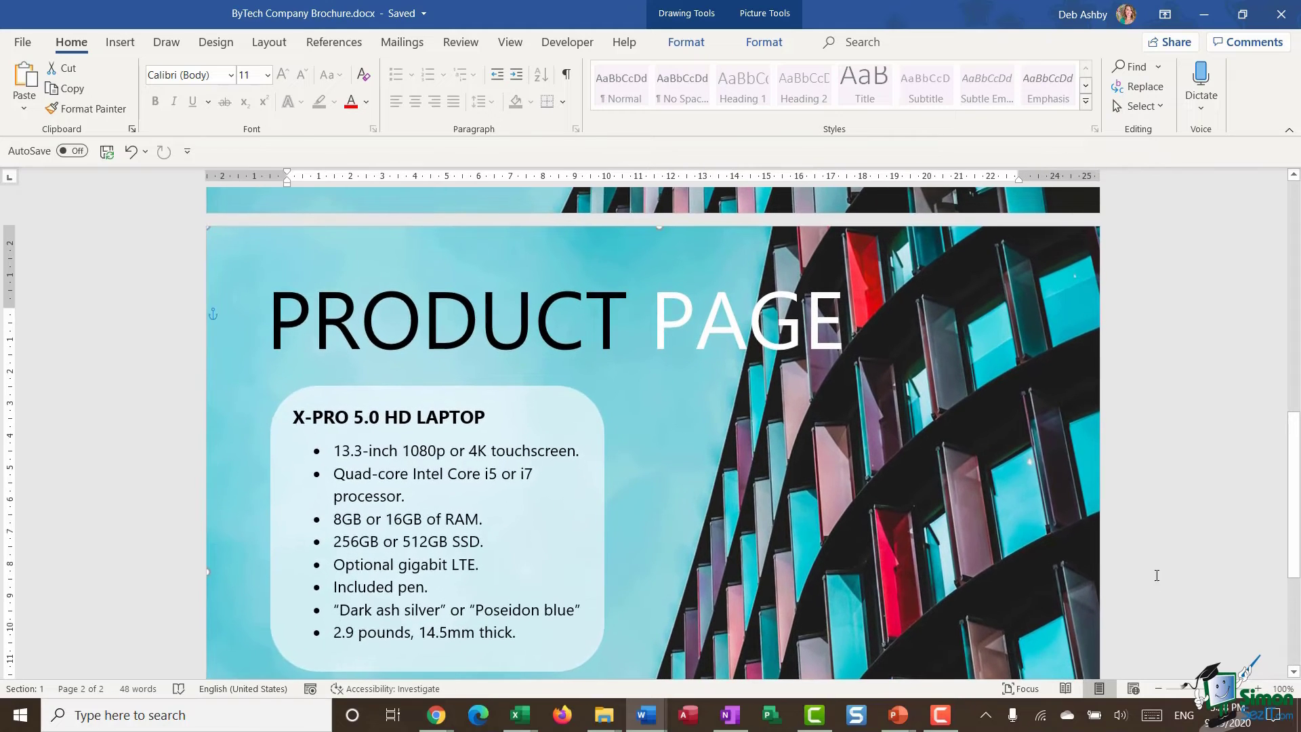
scroll(1147, 553, up, 10)
scroll(1146, 554, up, 2)
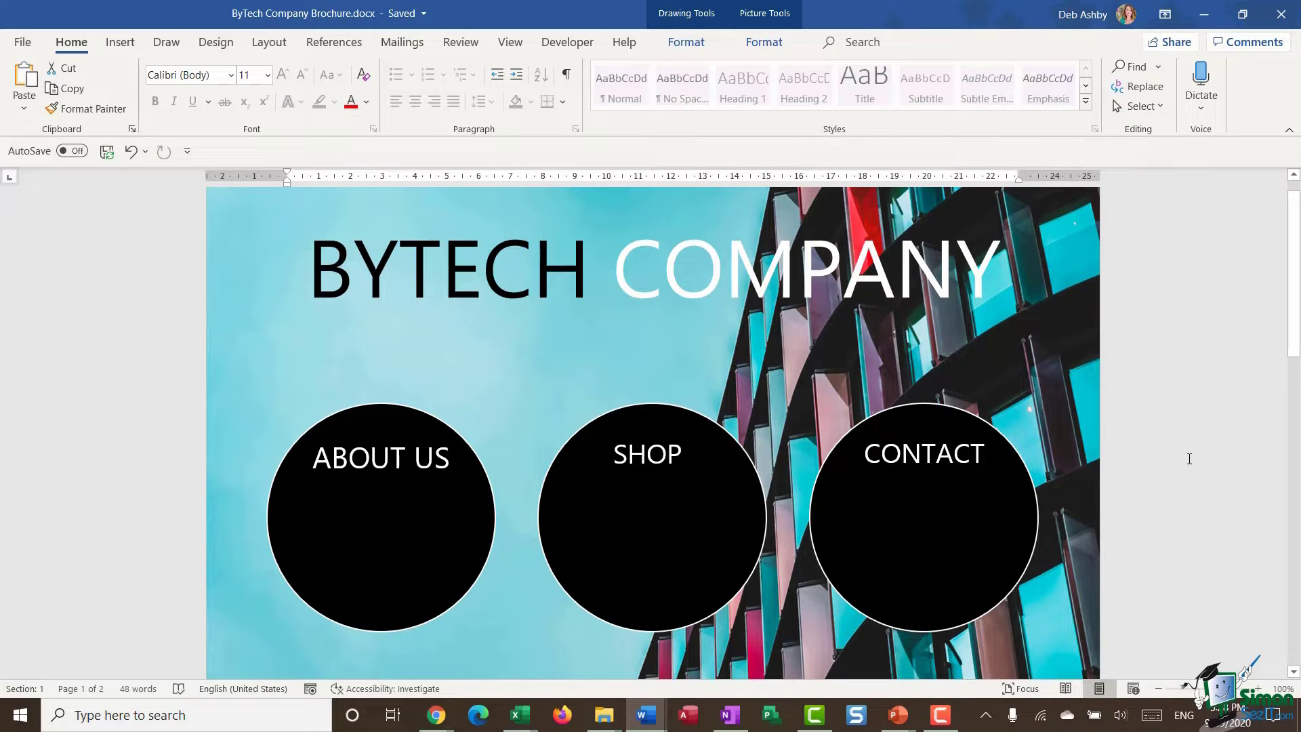
Ungroup the three circles and their ABOUT US, SHOP and CONTACT labels into separate objects.
click(133, 48)
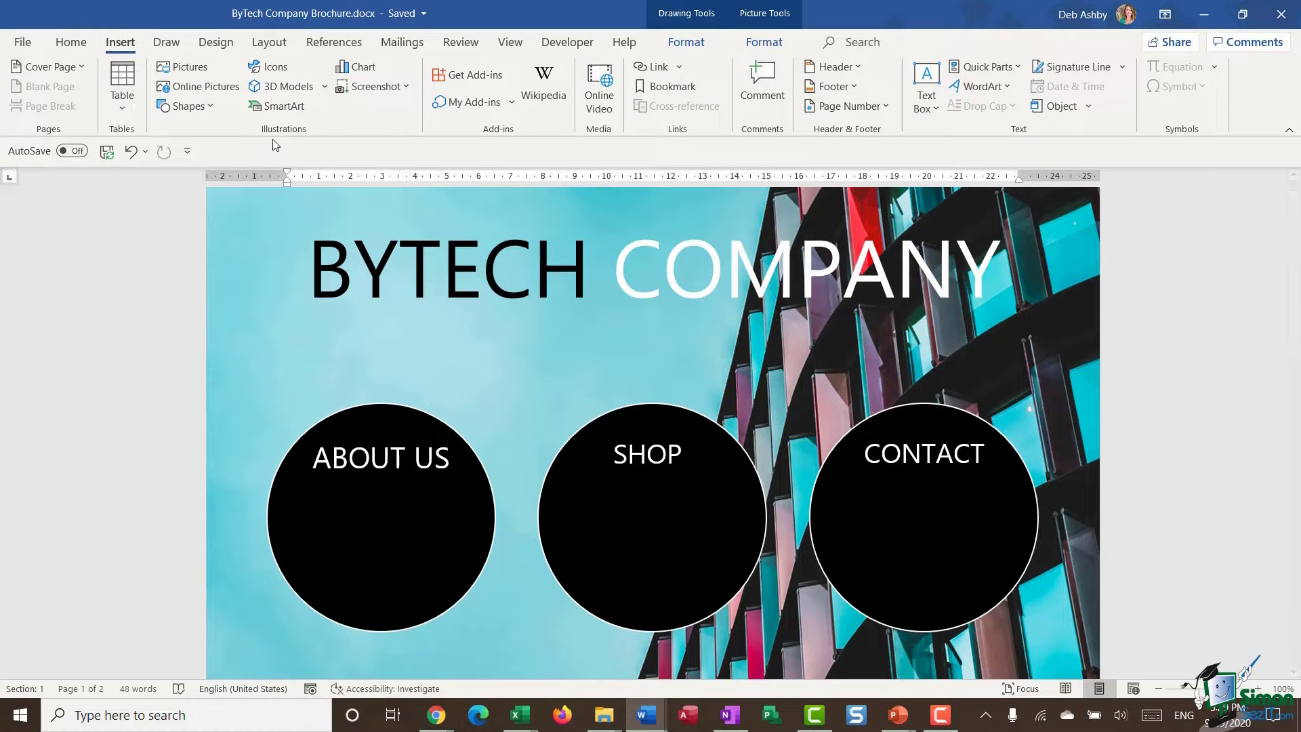
click(279, 69)
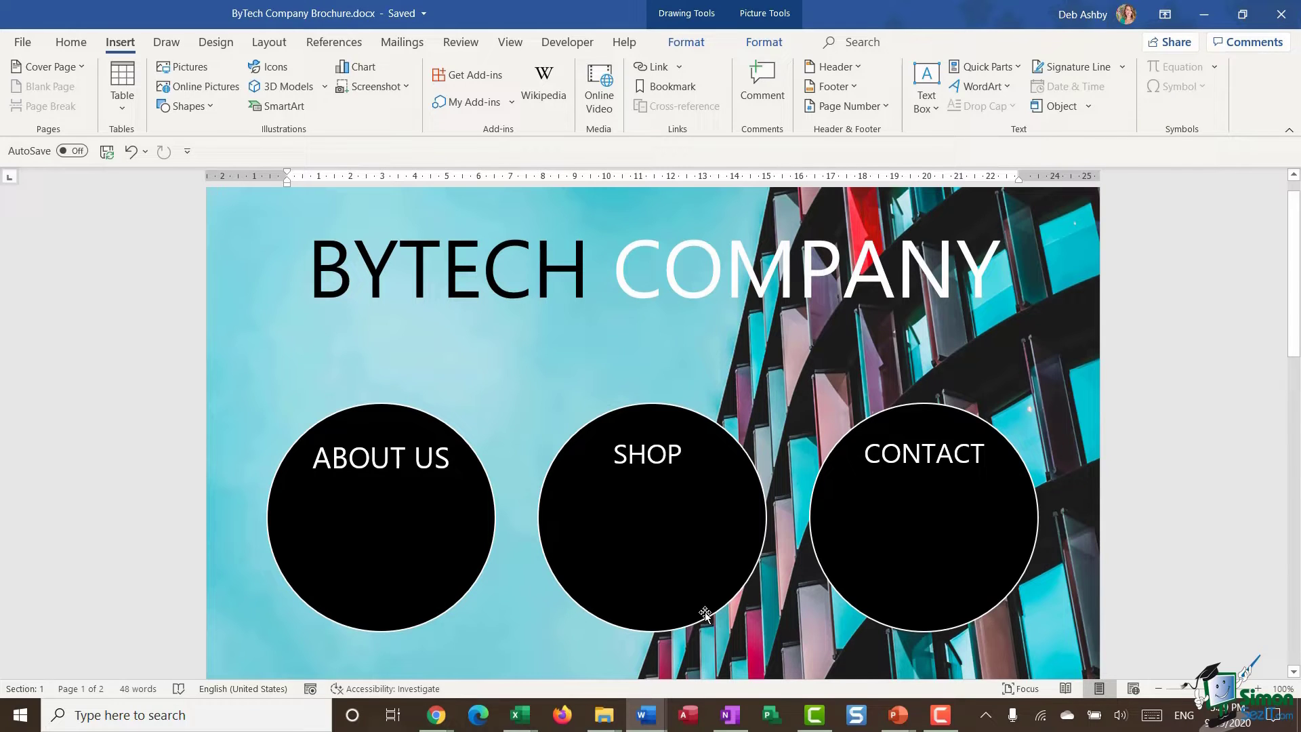
click(377, 542)
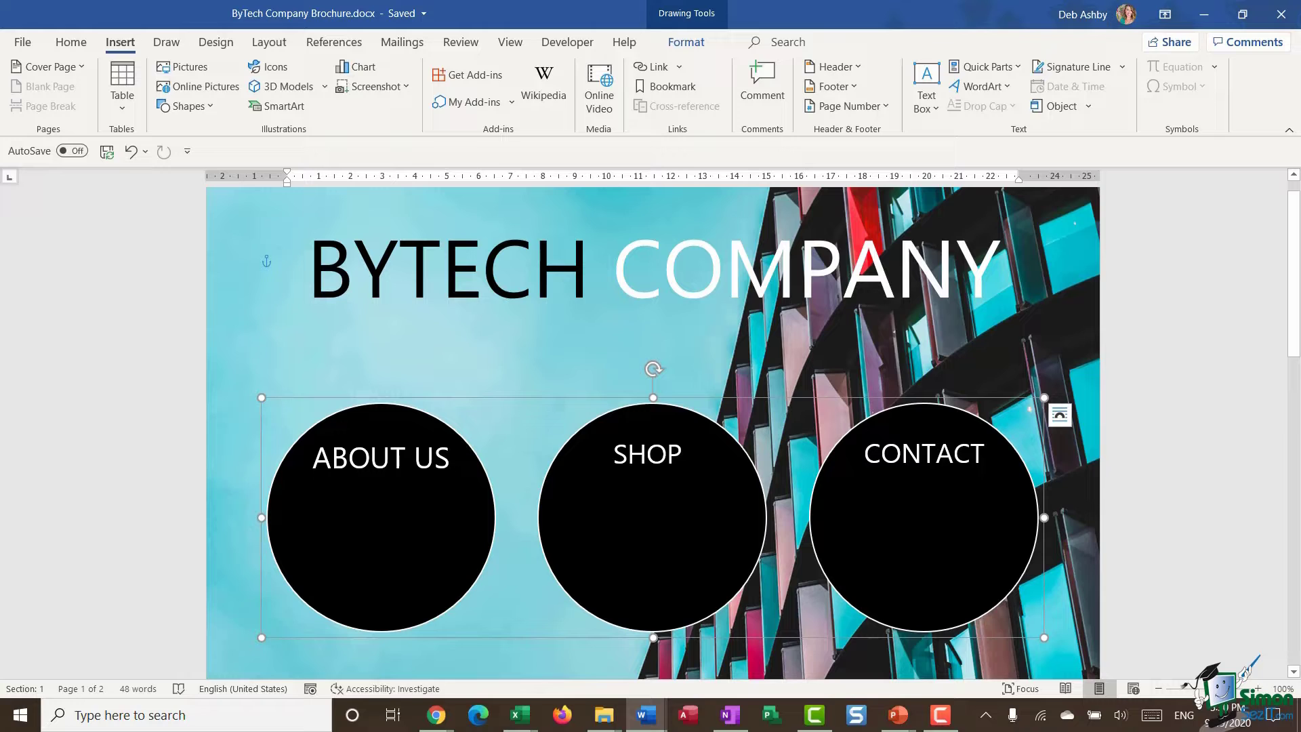
right_click(491, 400)
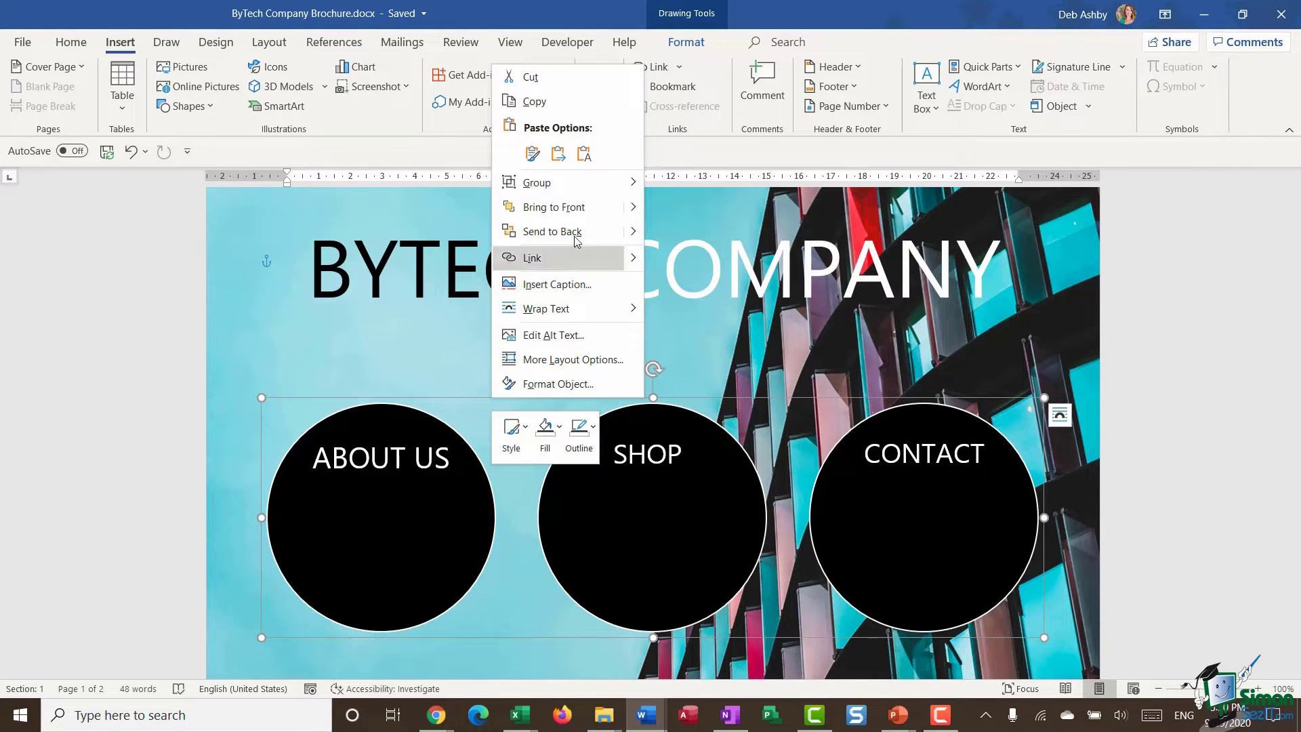
mouse_move(599, 193)
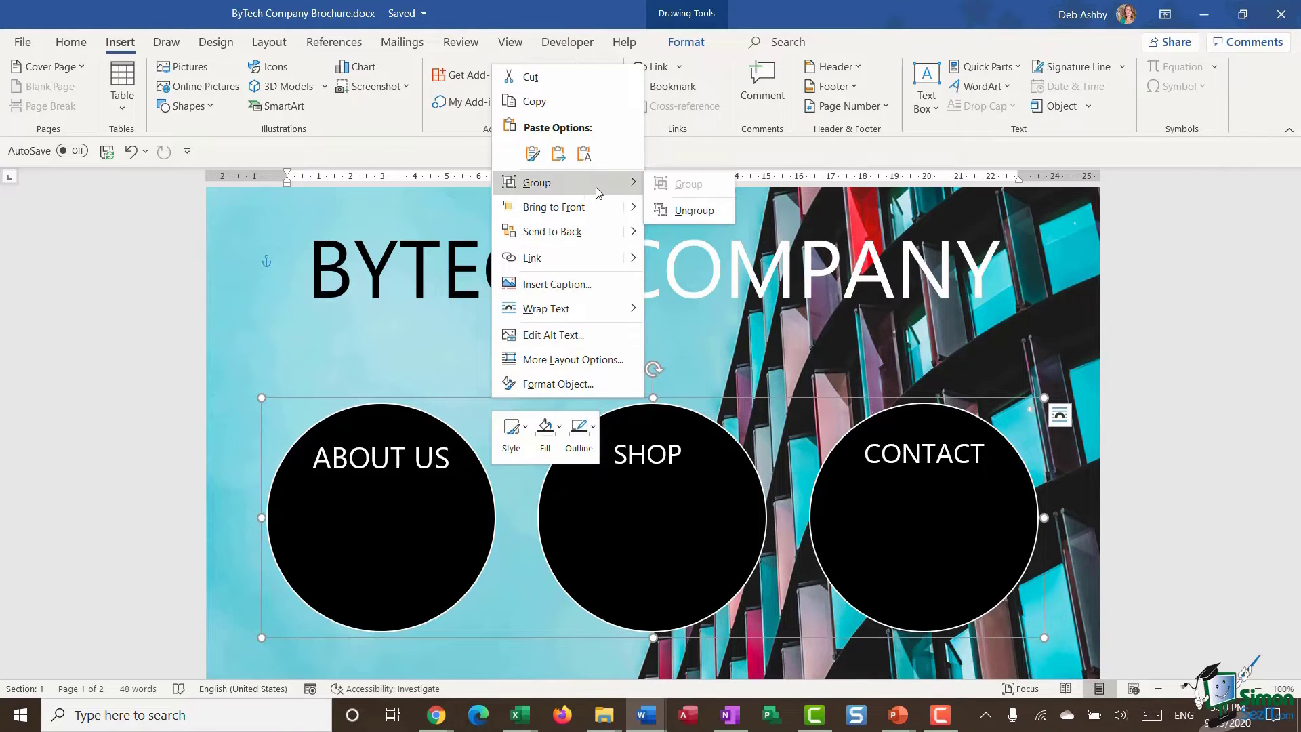
click(717, 215)
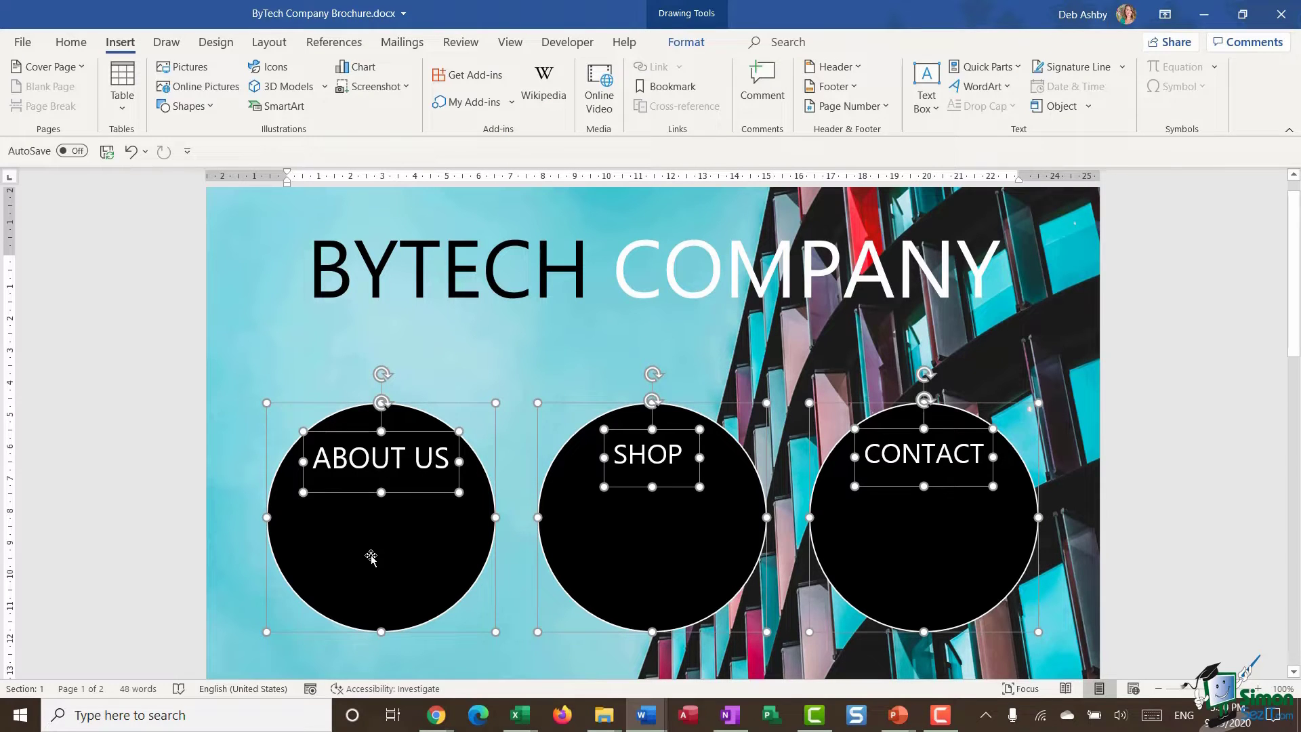
click(487, 374)
Open the icon library for the ABOUT US circle and browse categories such as Apparel, Arts, Bugs and Faces.
click(390, 559)
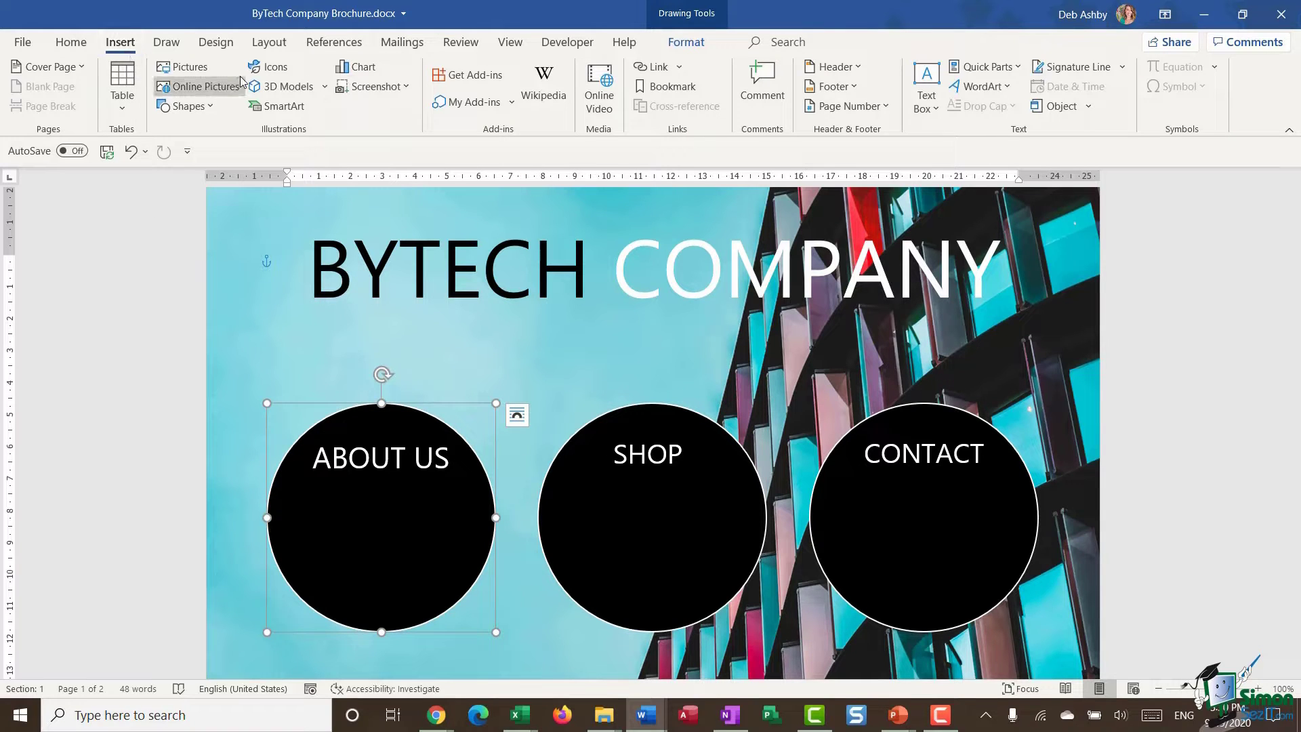
click(274, 70)
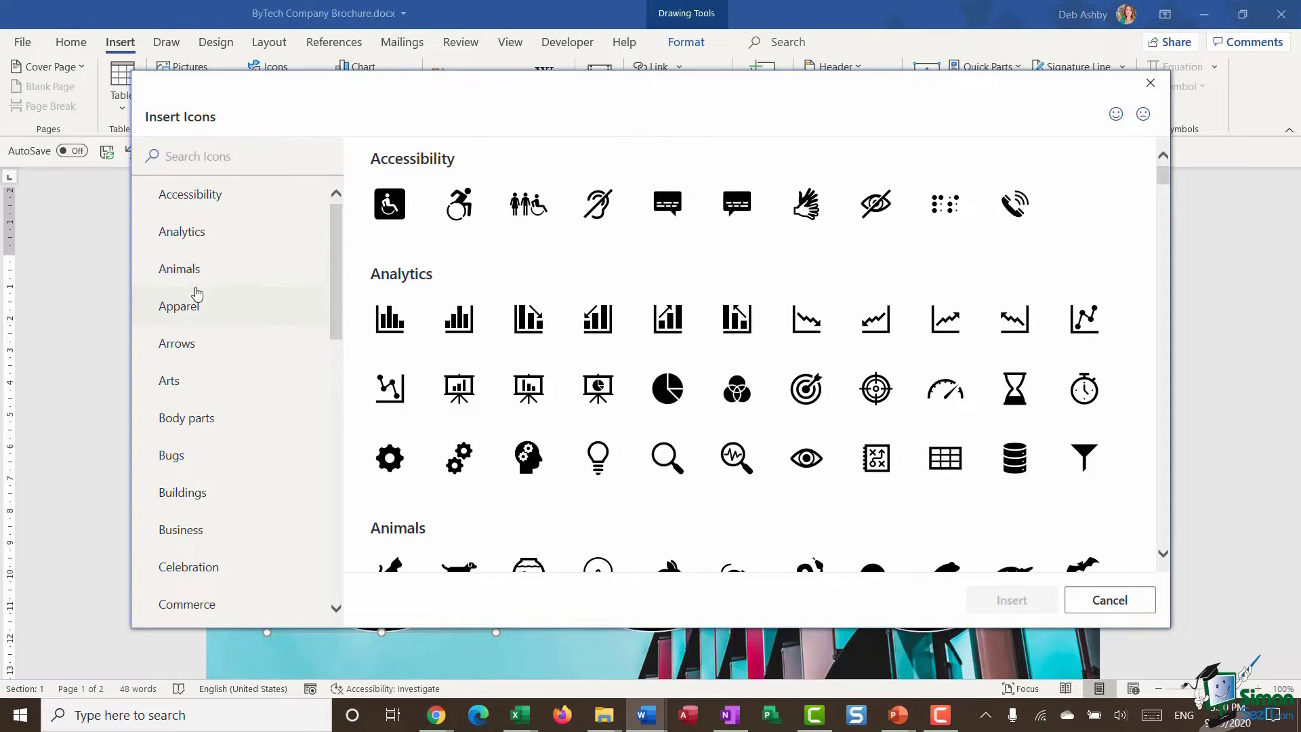
click(189, 313)
click(171, 382)
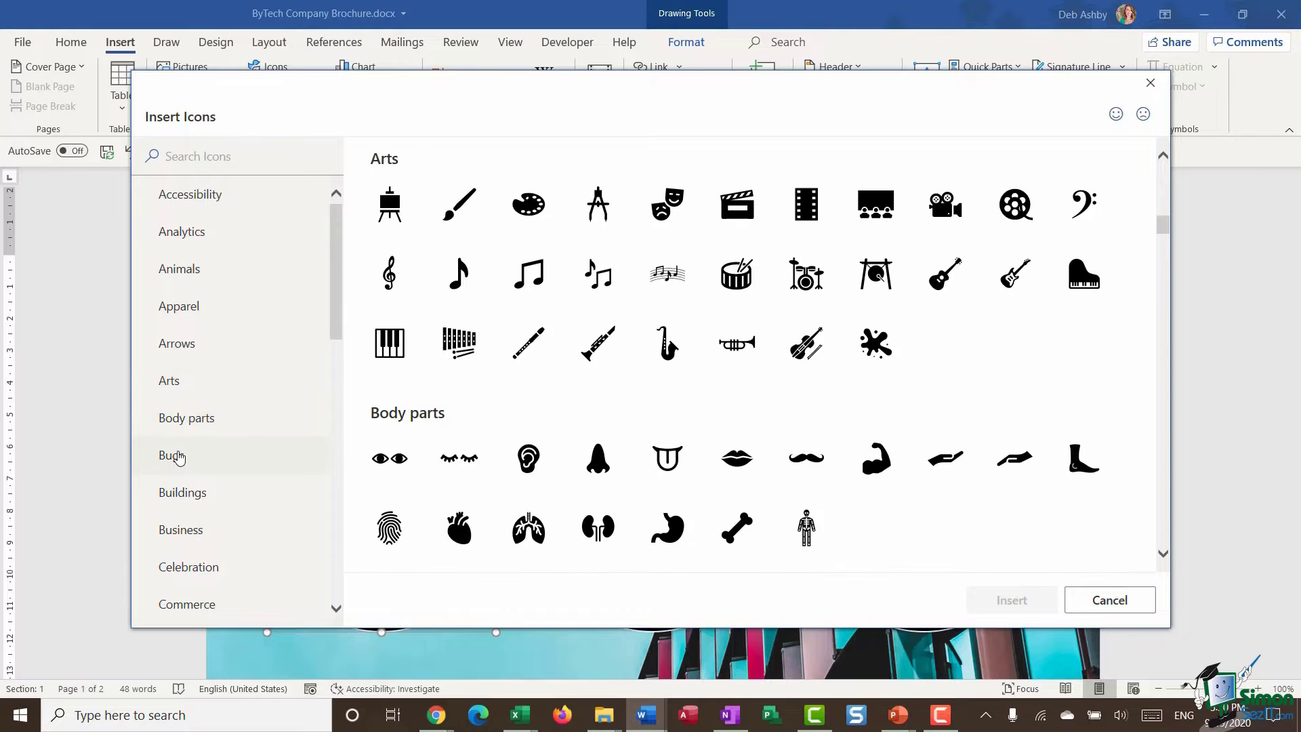
click(172, 455)
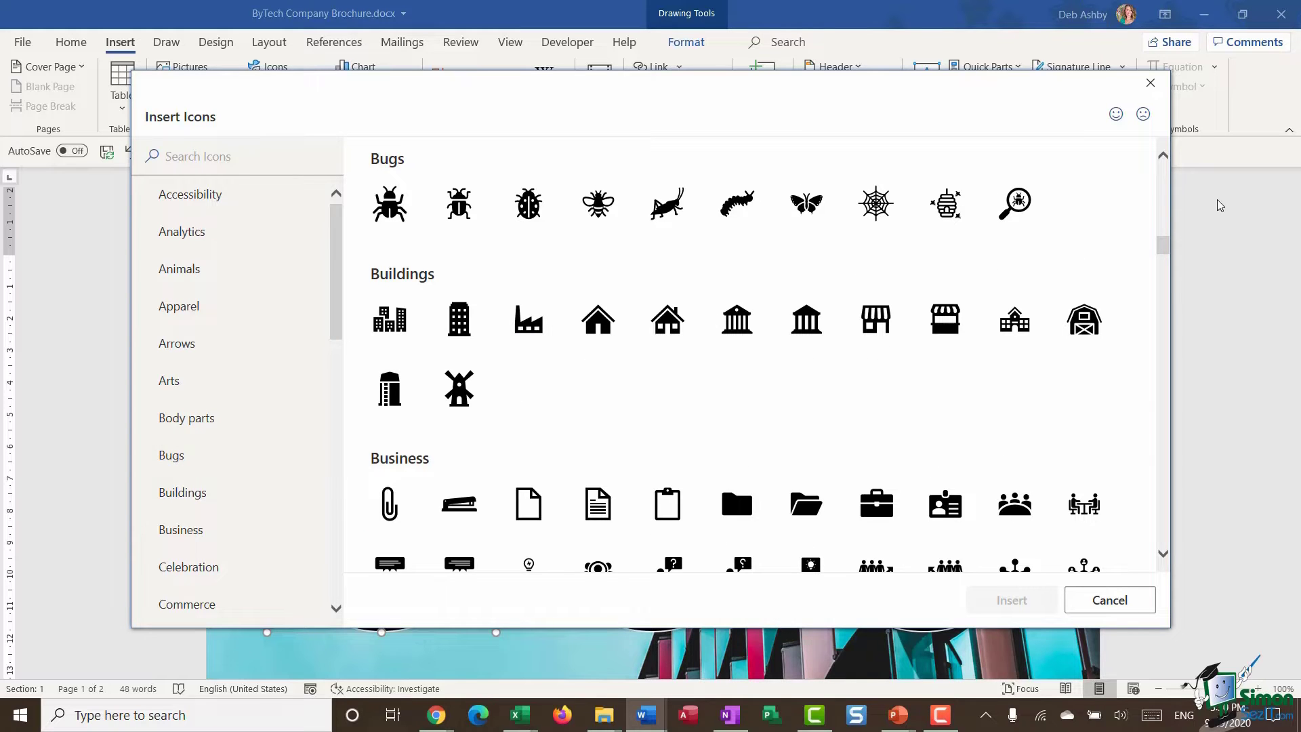
drag(1165, 251, 1176, 323)
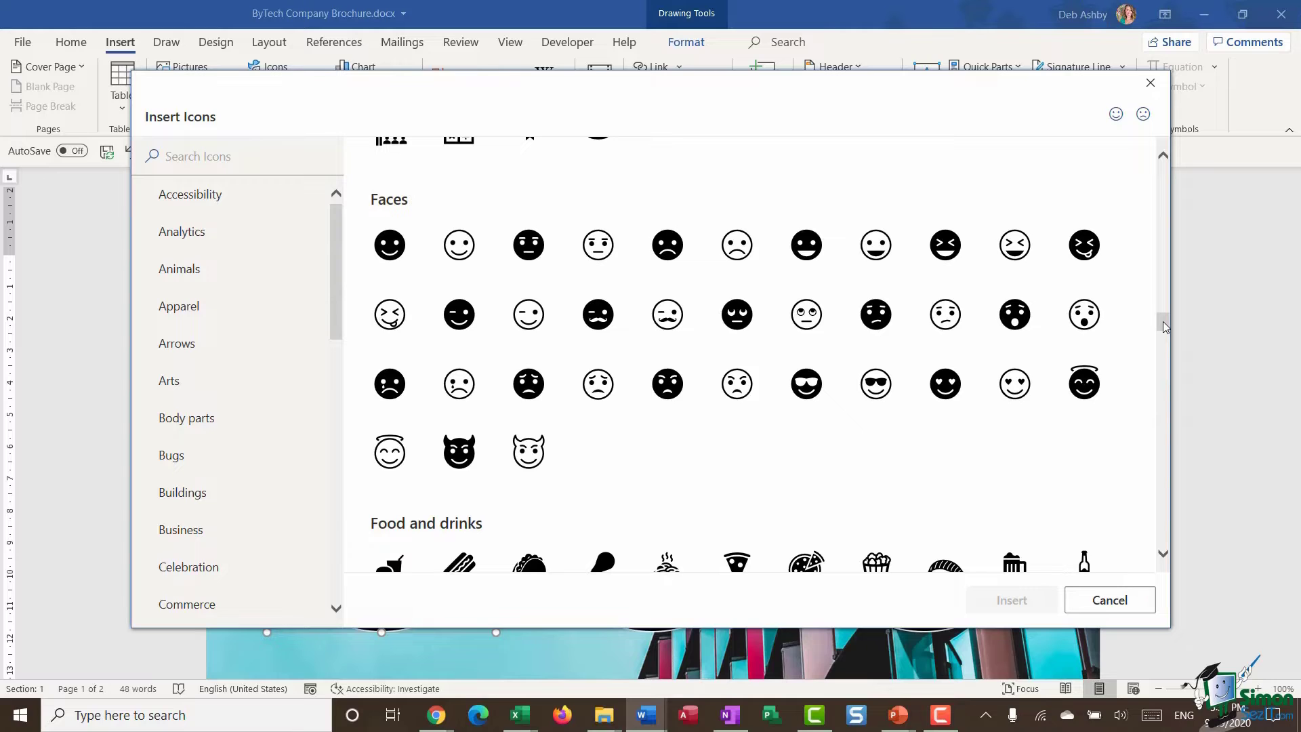
drag(1162, 321, 1189, 174)
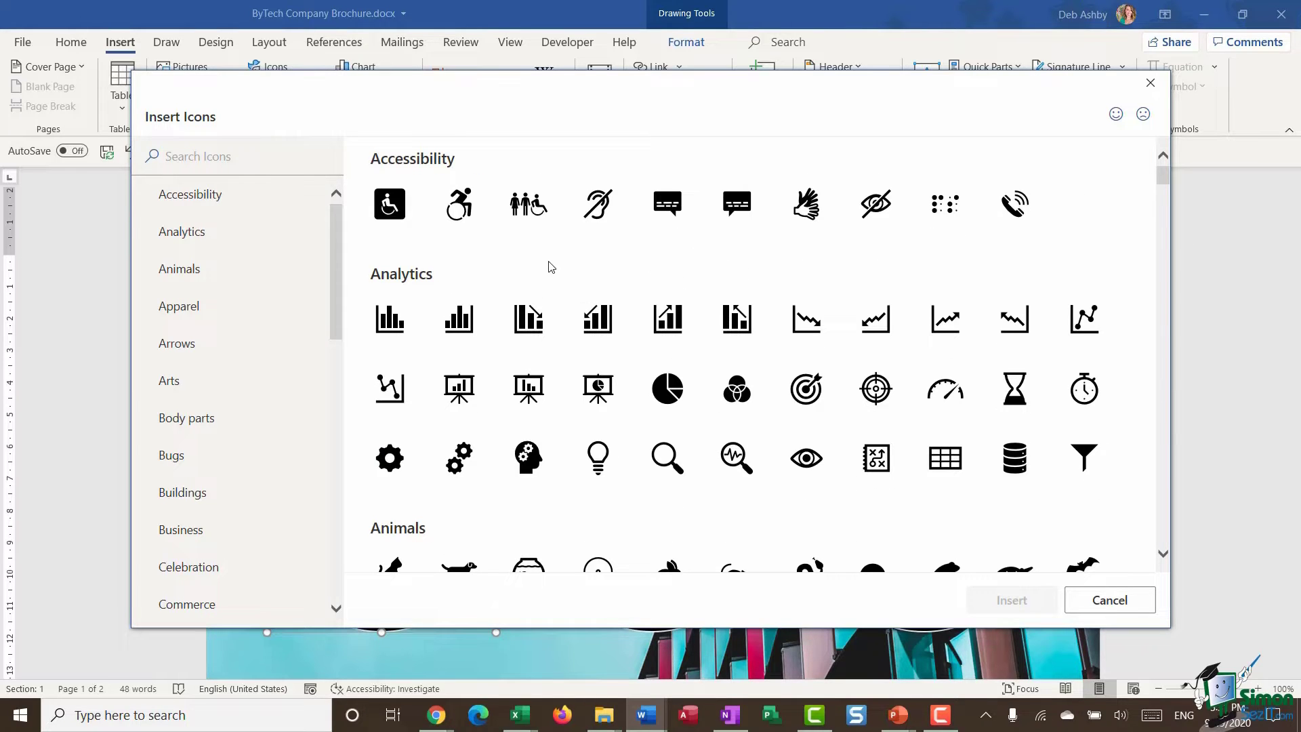
Search the icon library for "shop" and for "people".
click(175, 155)
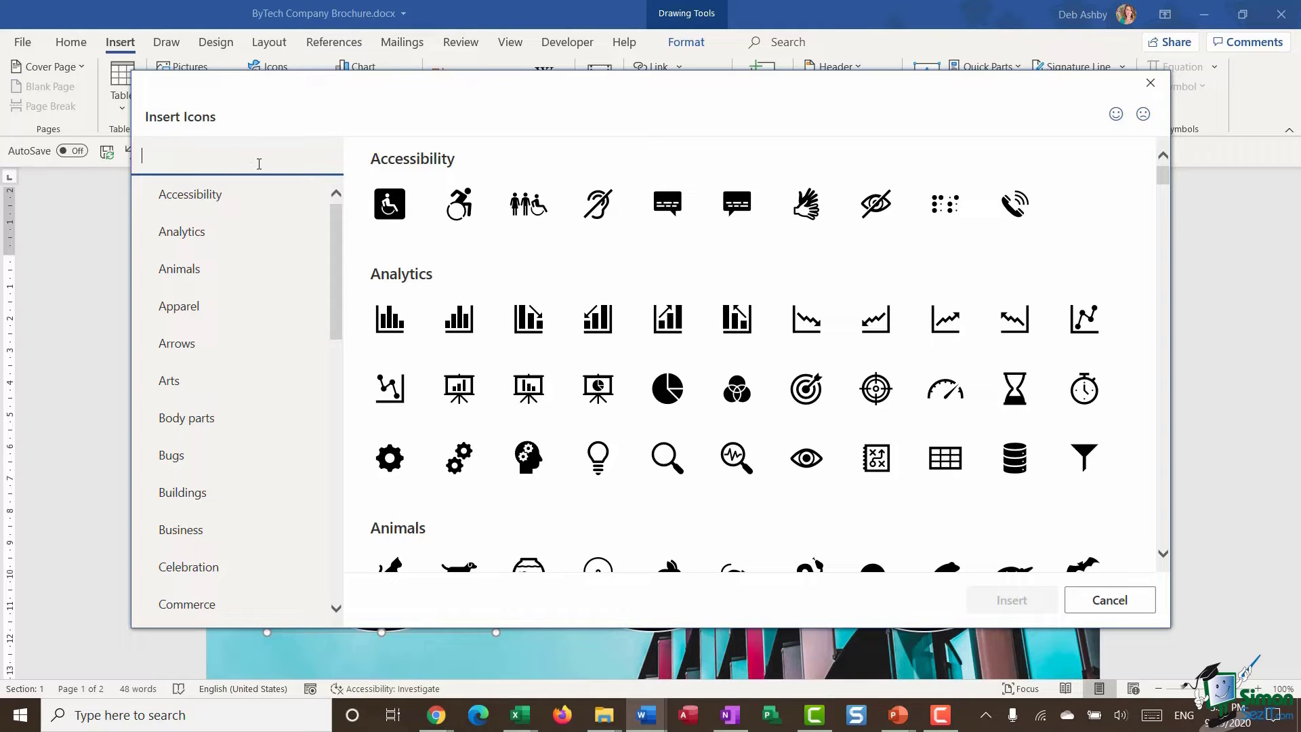
text(shop)
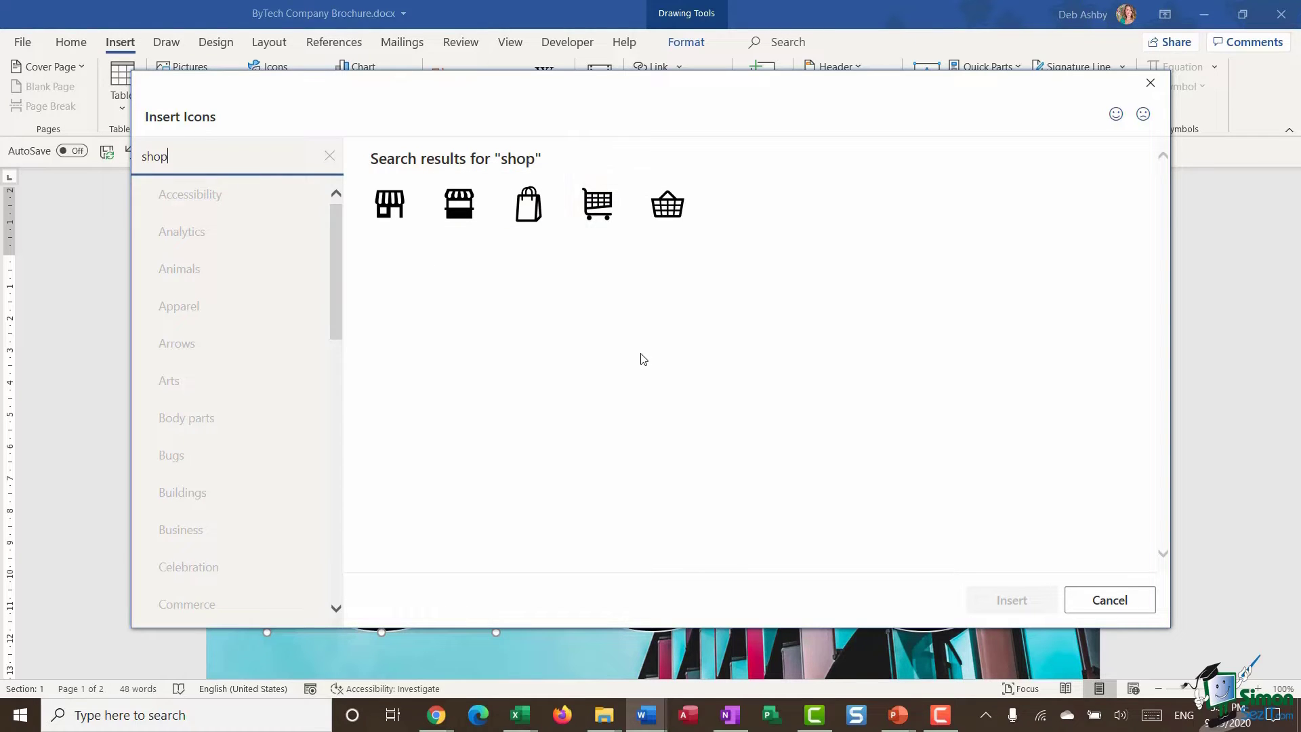
click(329, 161)
drag(518, 94, 883, 107)
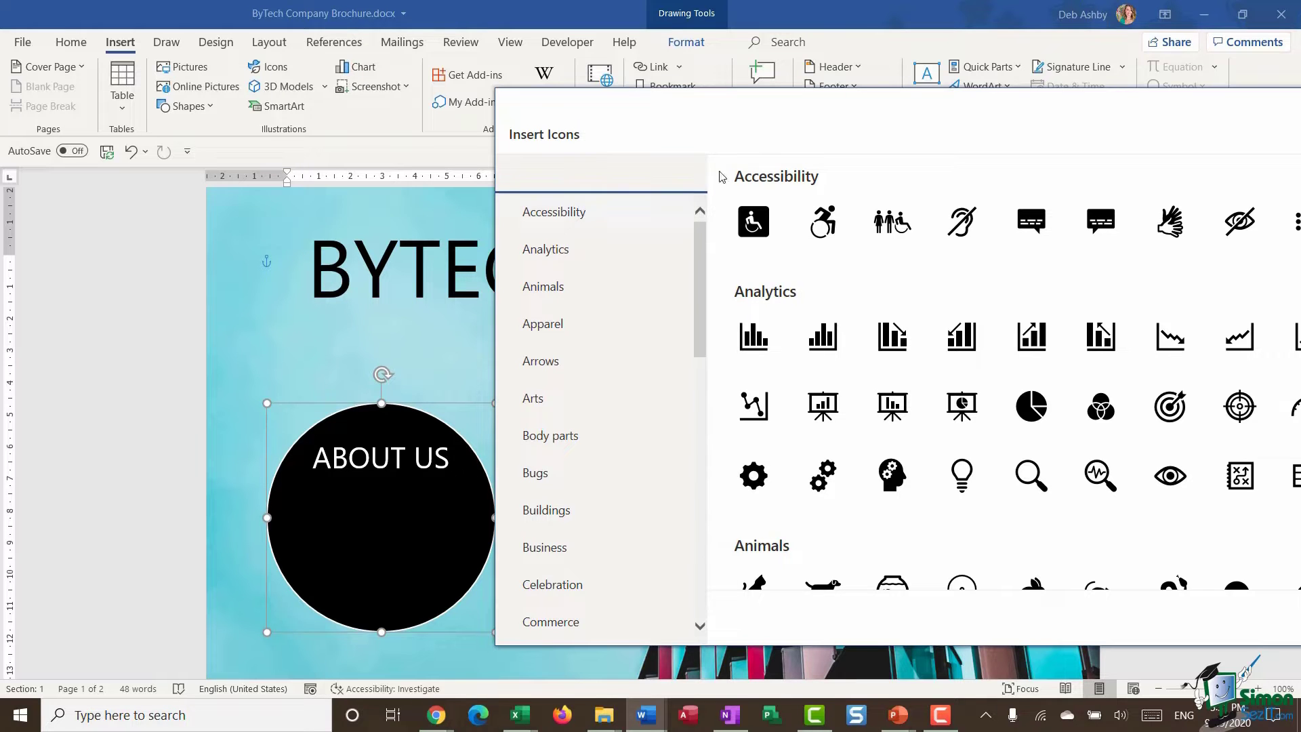
drag(825, 110, 499, 110)
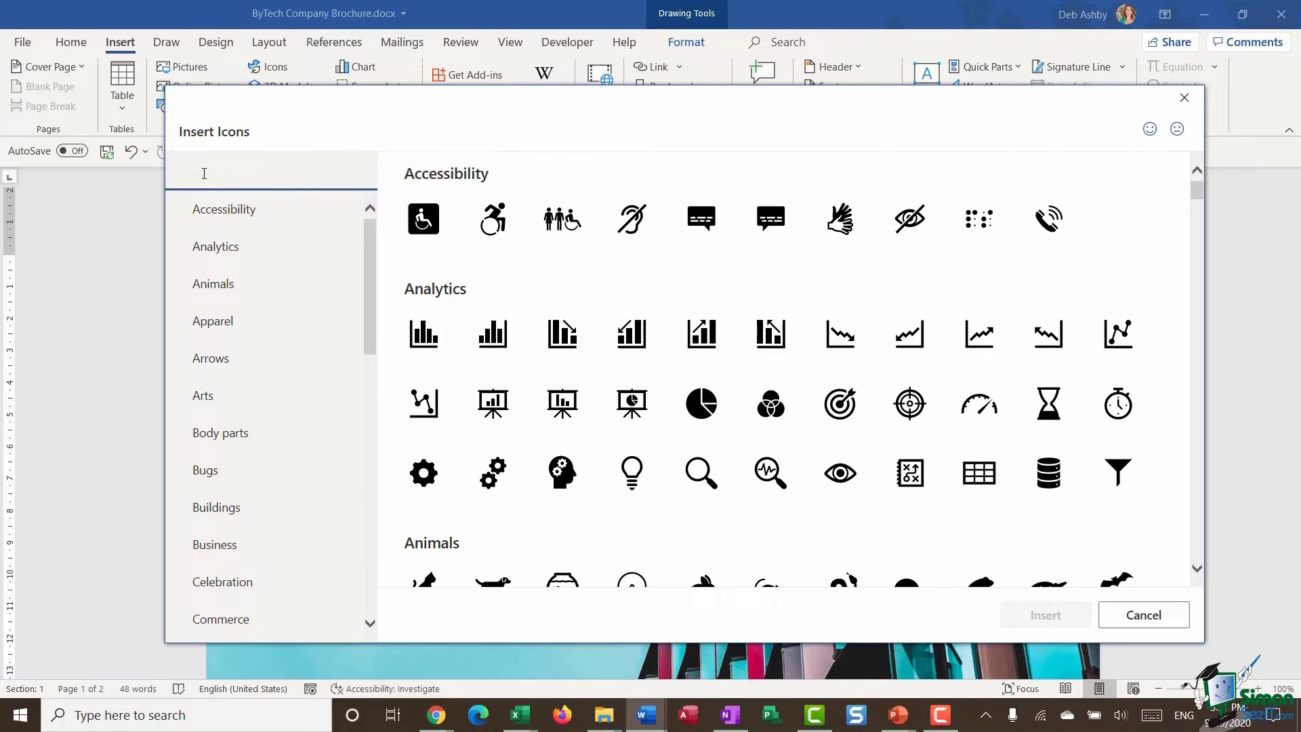
text(peo)
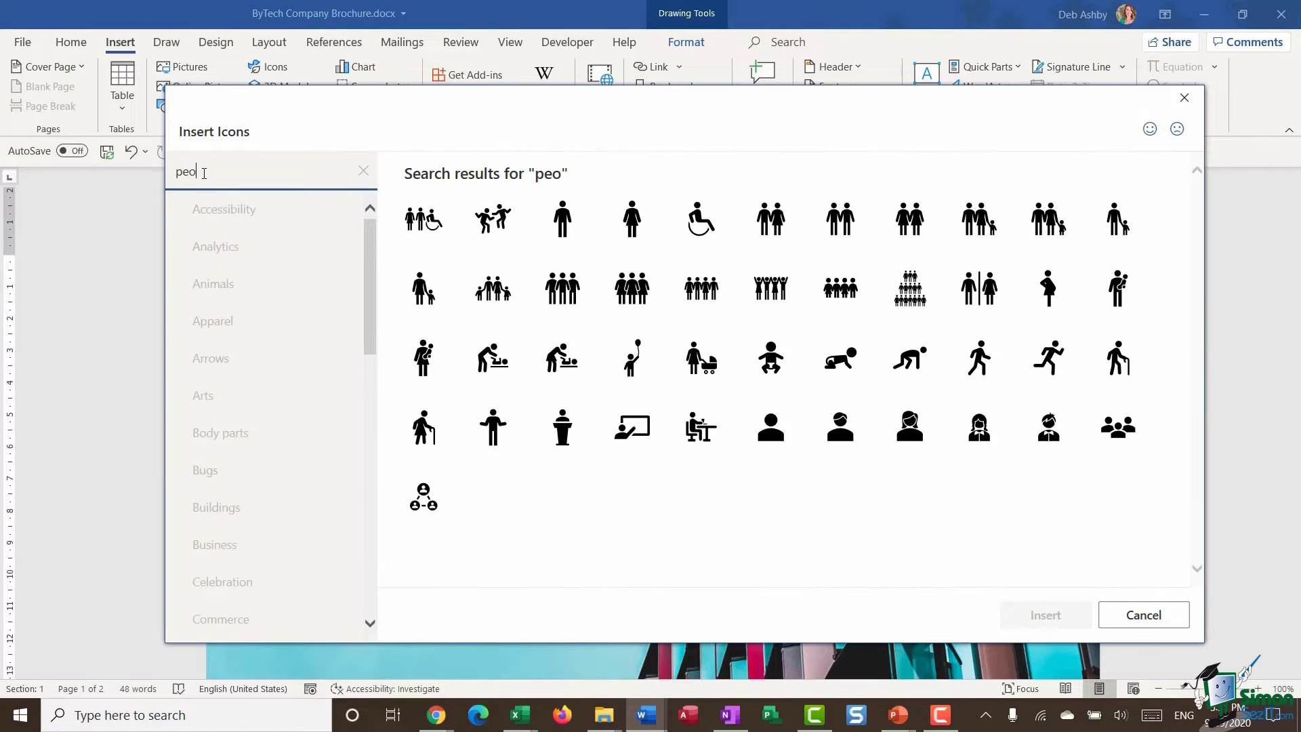
text(ple)
Search the icons for "us" and insert the icon of a group of people with a magnifying glass.
double_click(192, 171)
text(us)
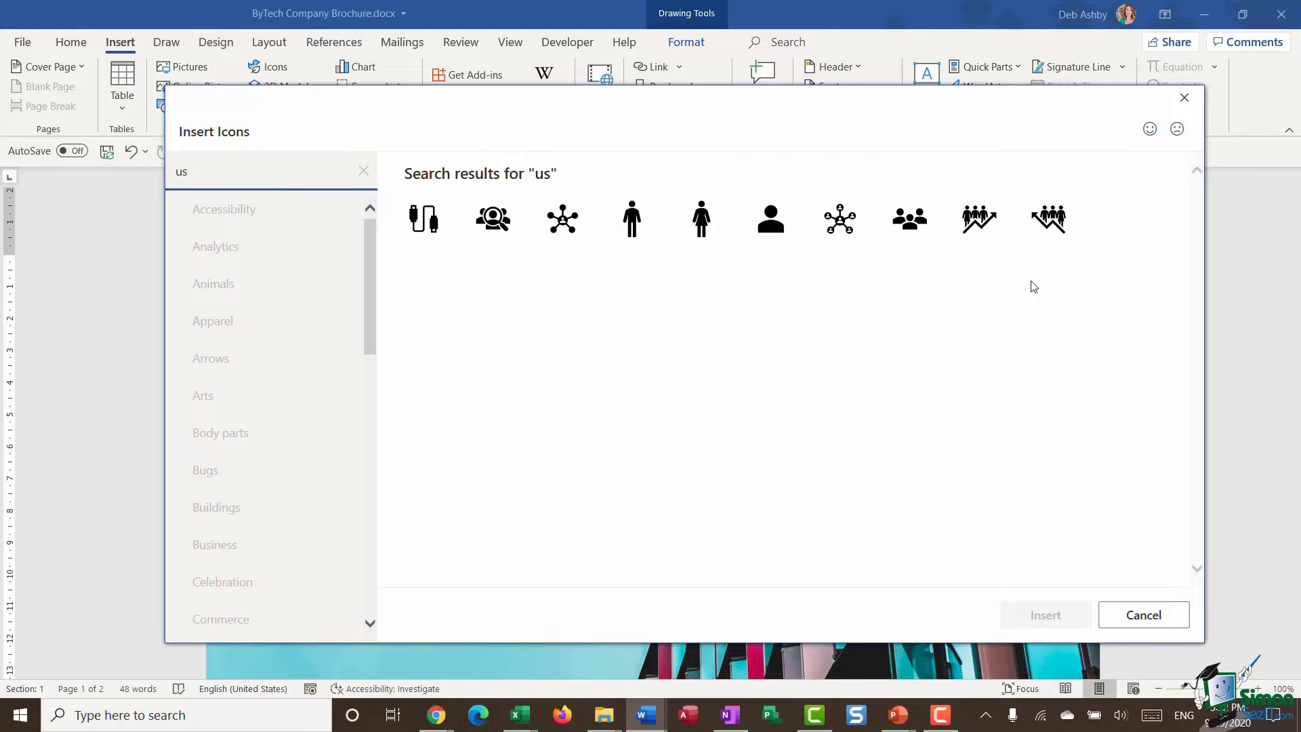
click(514, 201)
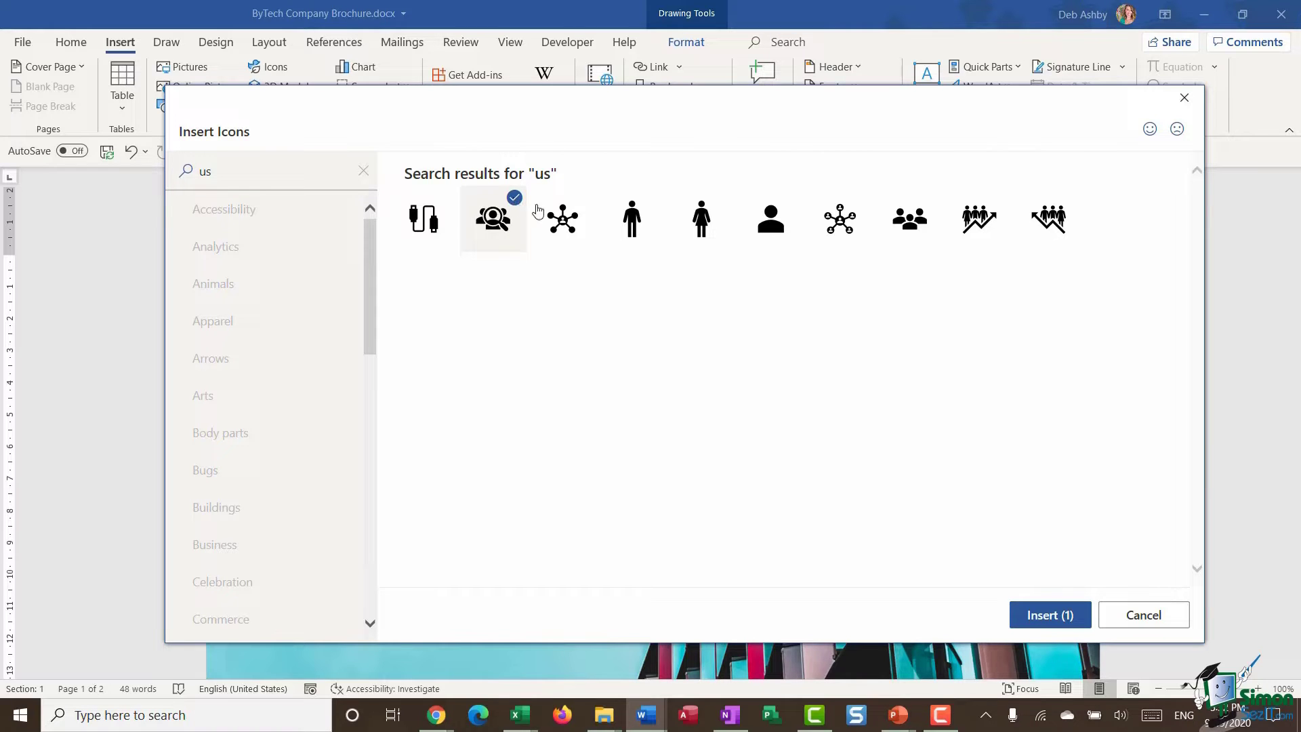
click(1048, 615)
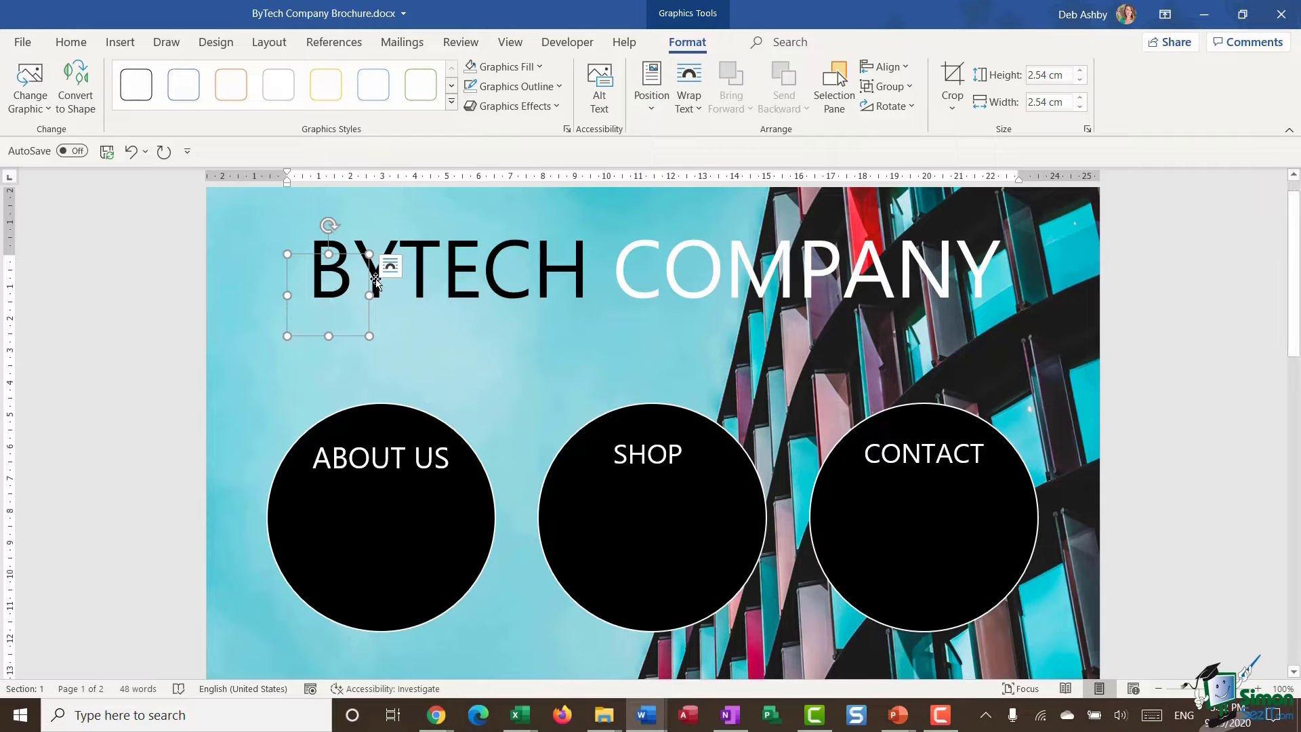
Set the people icon's text wrapping to In Front of Text and move it between the title and the circles.
click(390, 267)
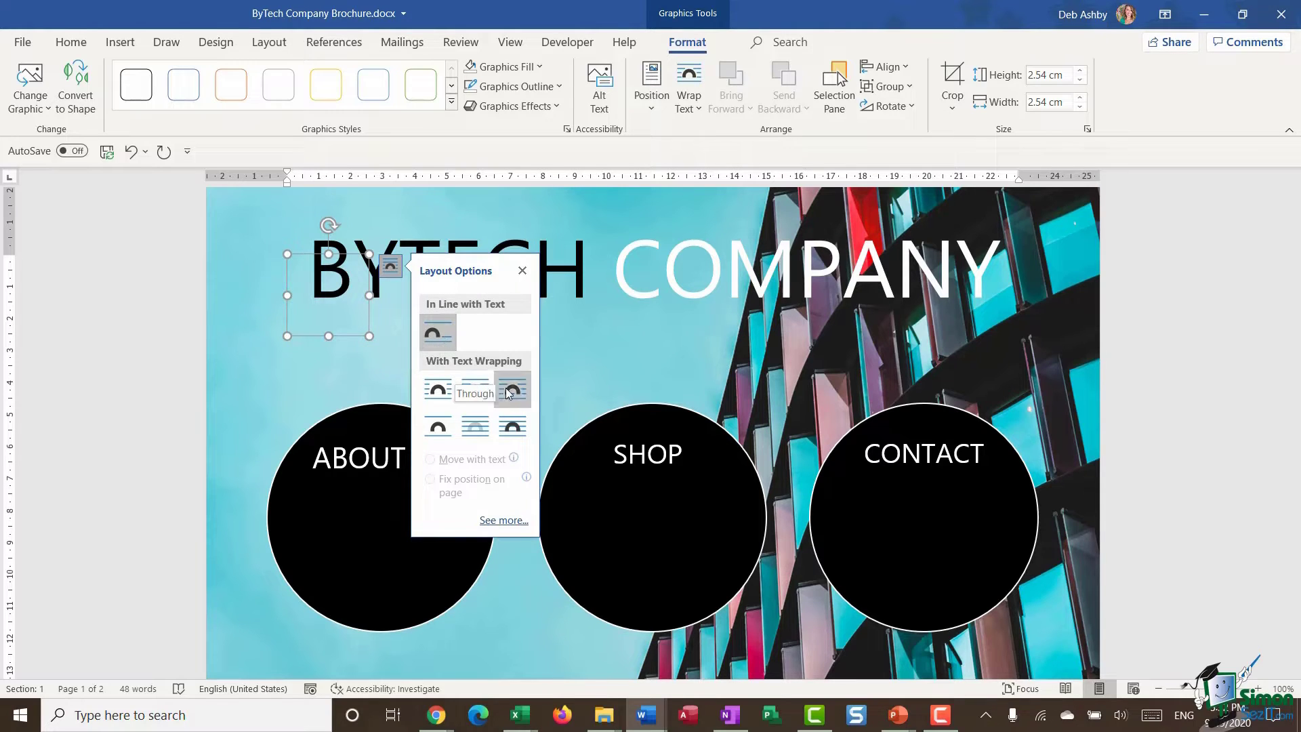
click(519, 434)
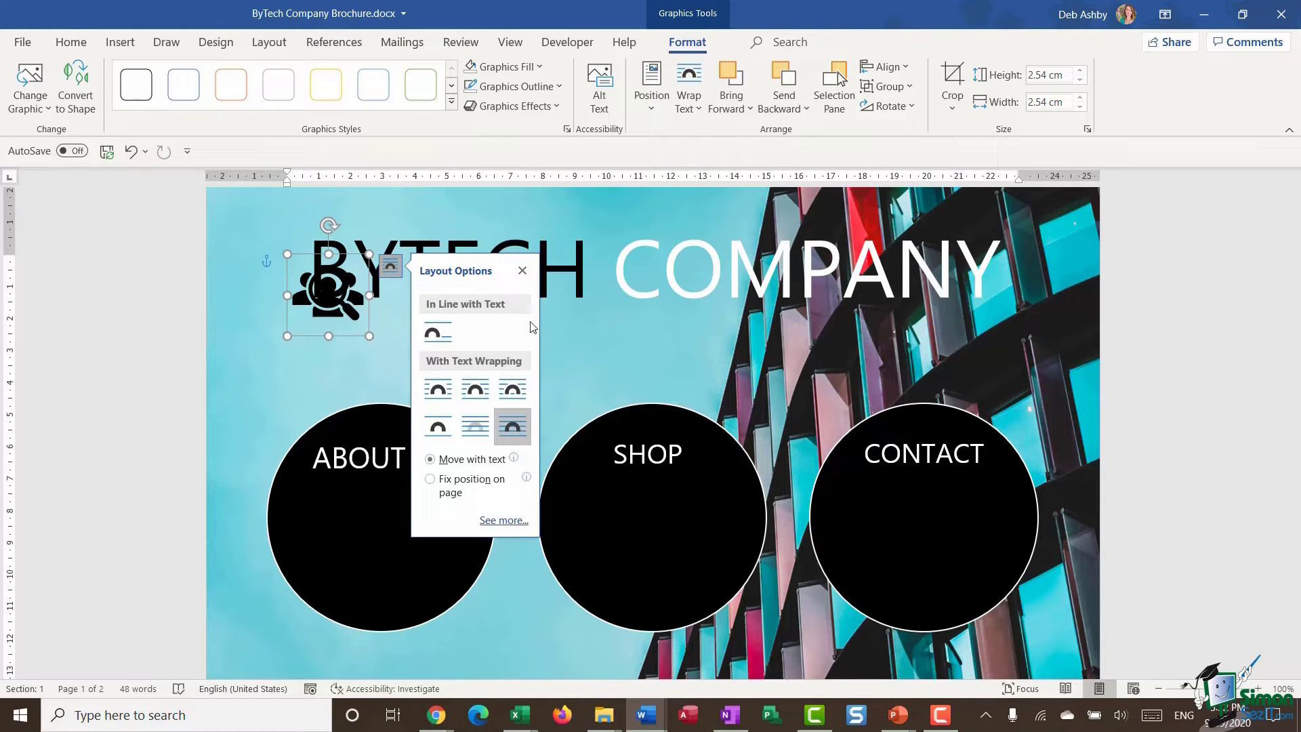
click(522, 270)
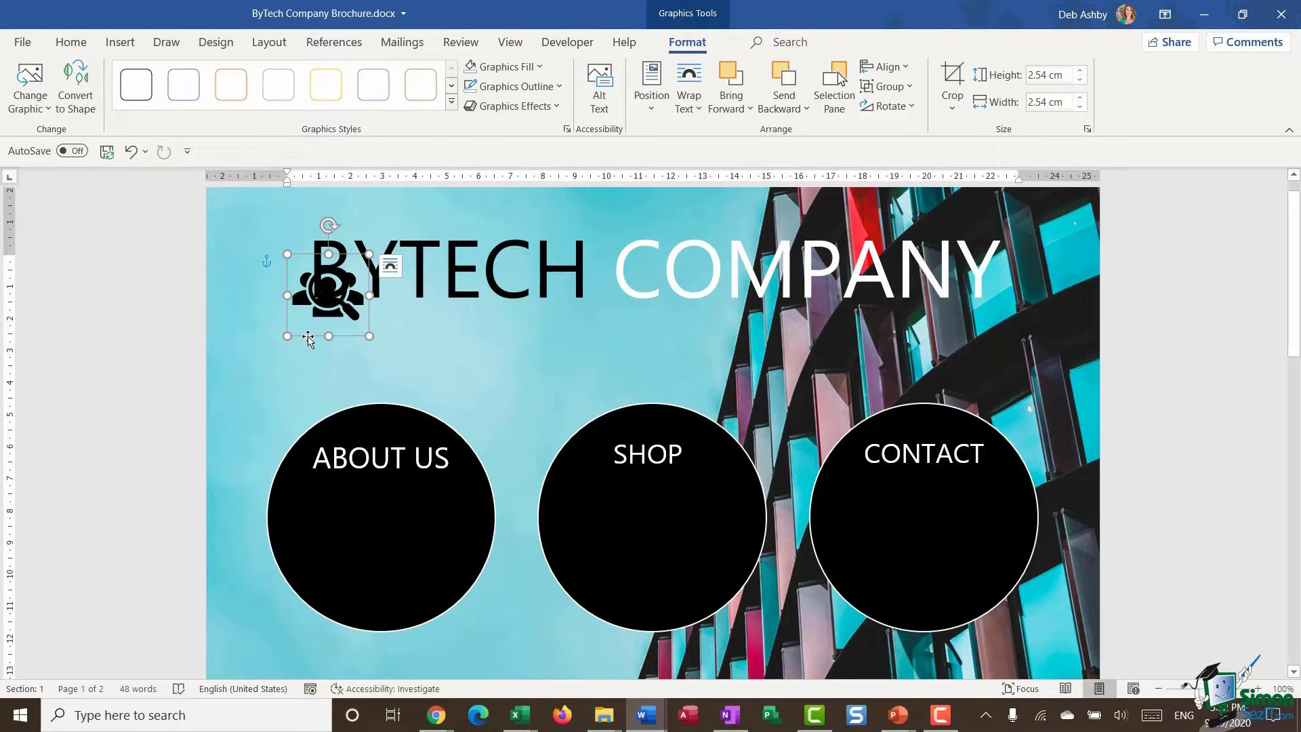
drag(309, 339, 523, 419)
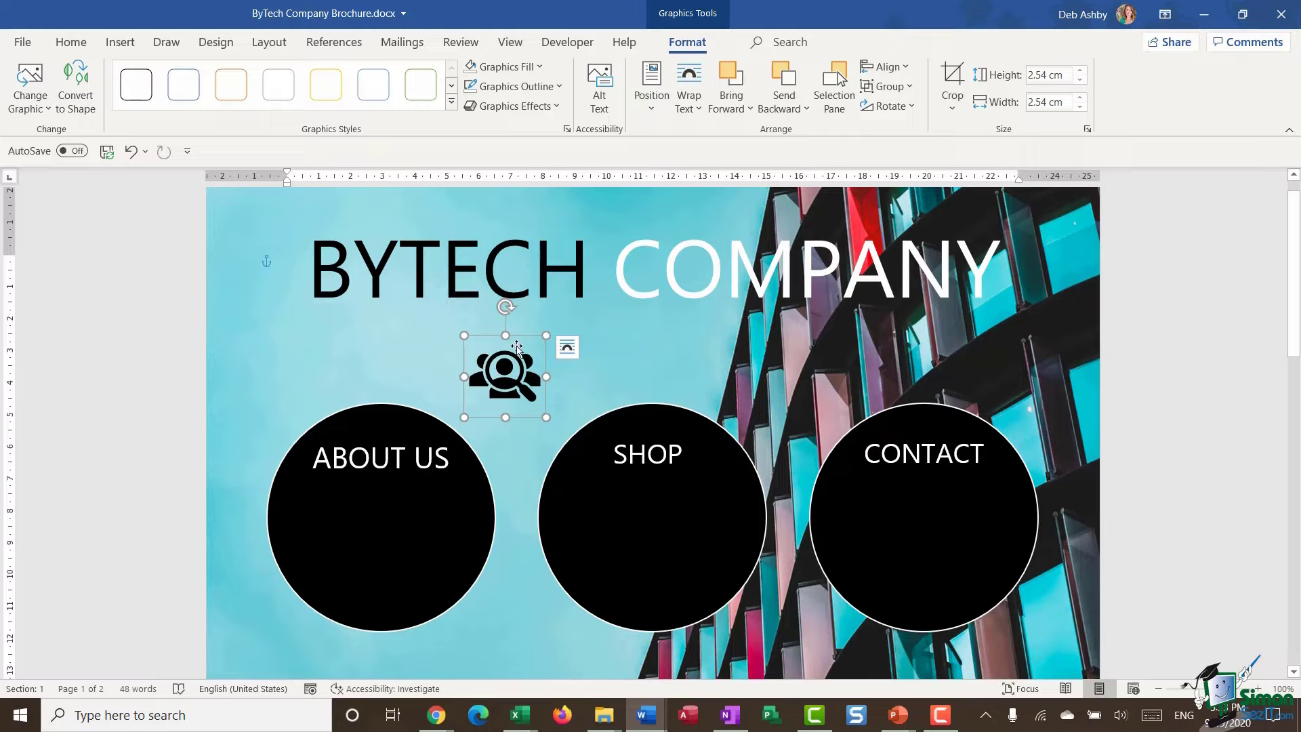
Fill the people icon white and give it the light turquoise outline from the recent colors.
click(541, 70)
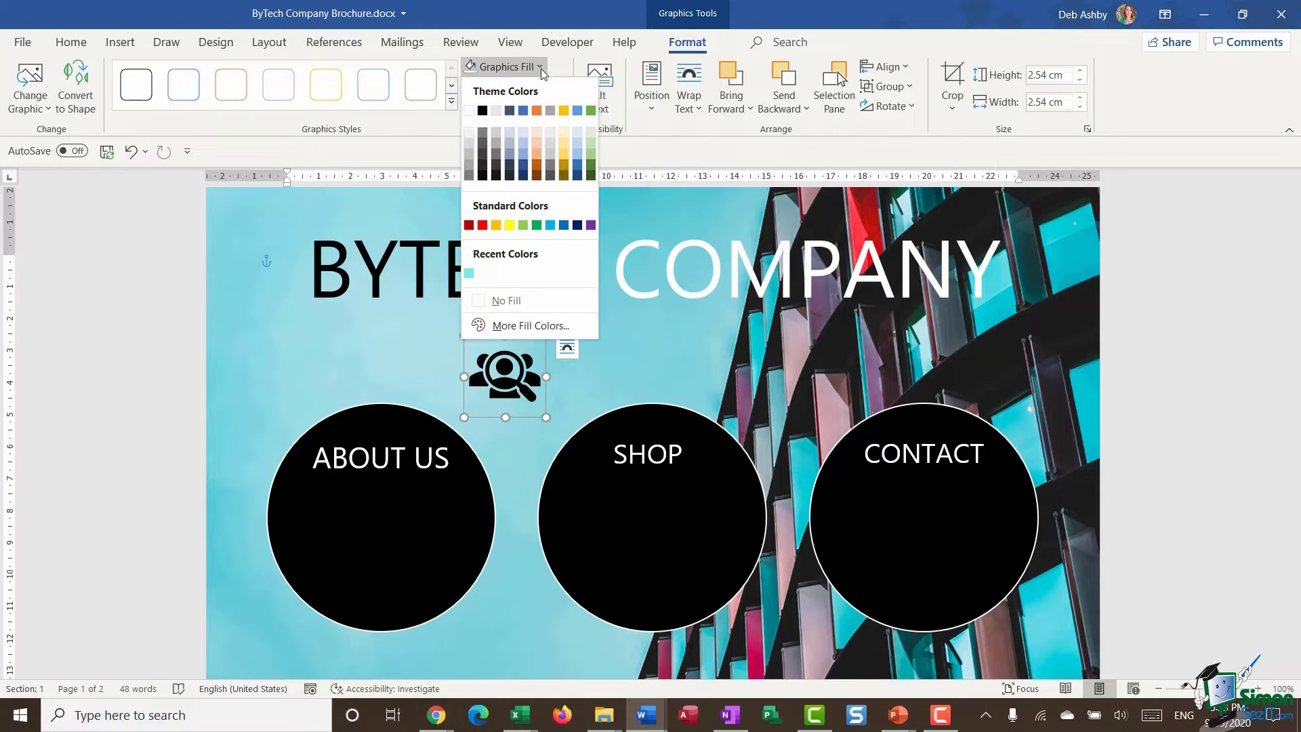
click(469, 111)
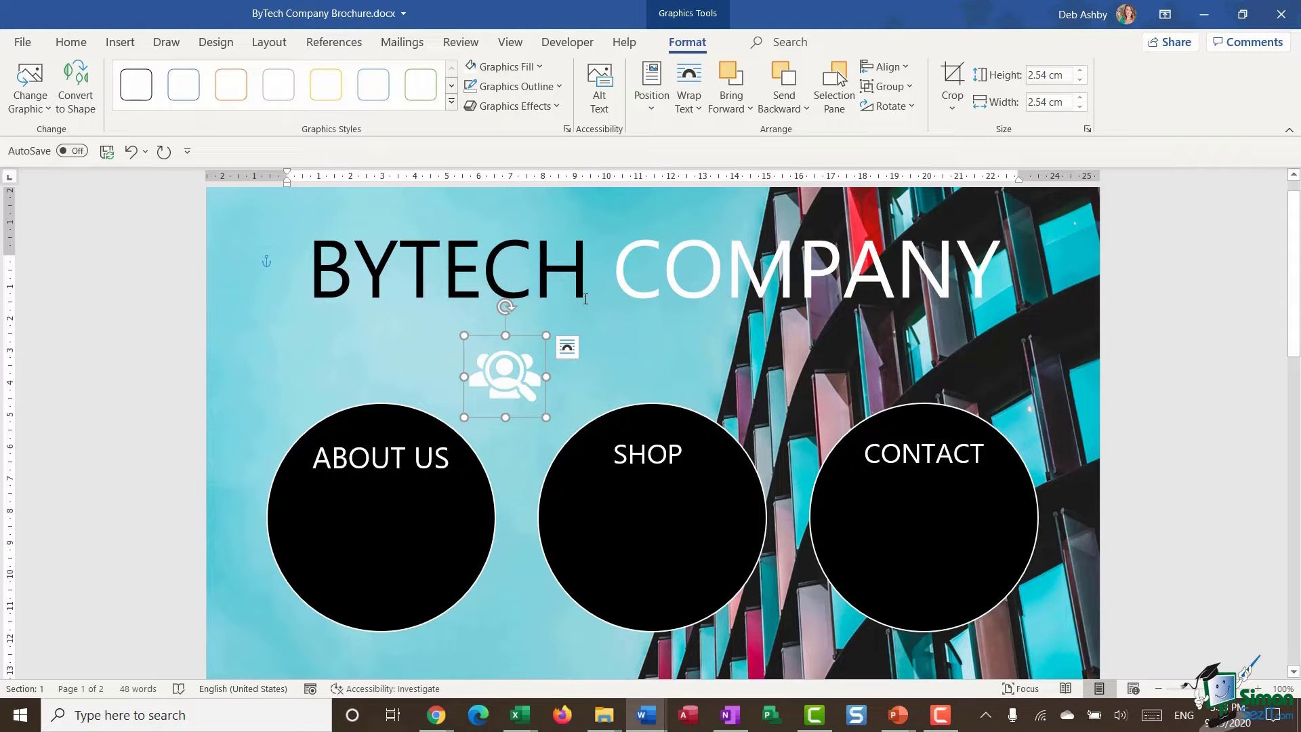
click(558, 87)
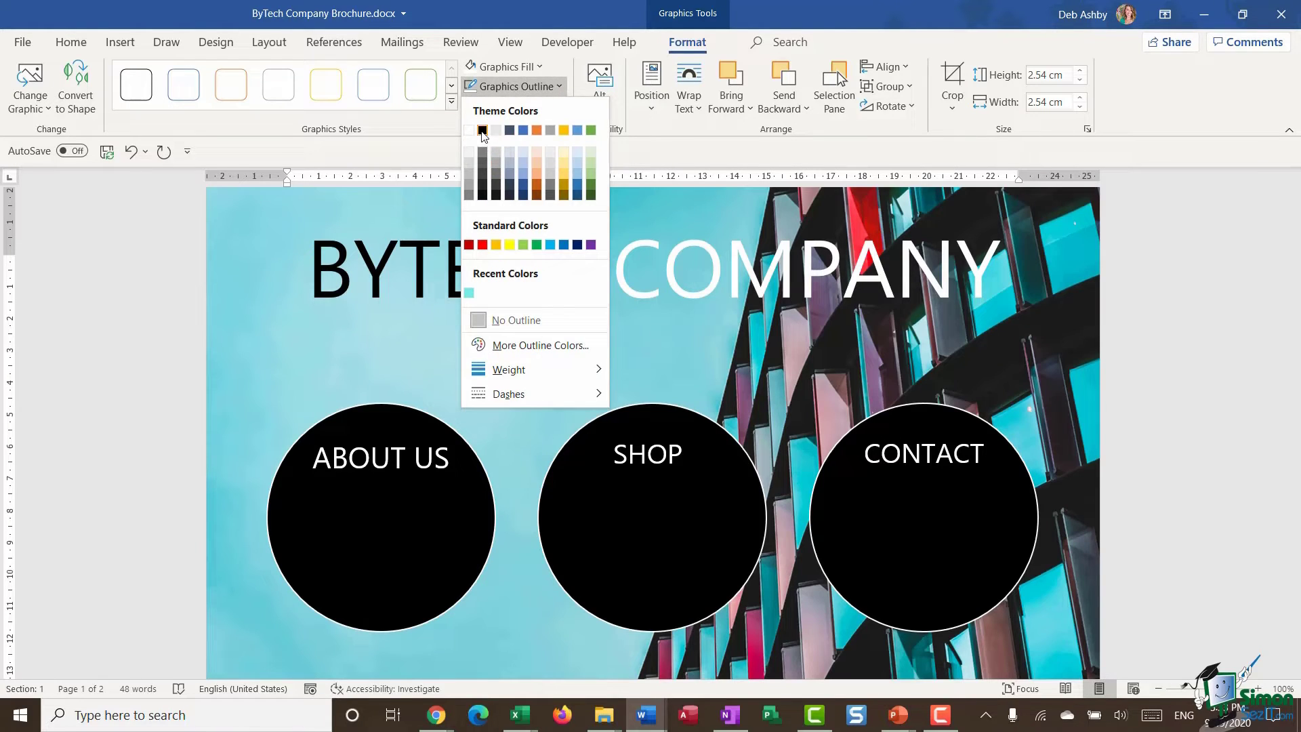
click(482, 131)
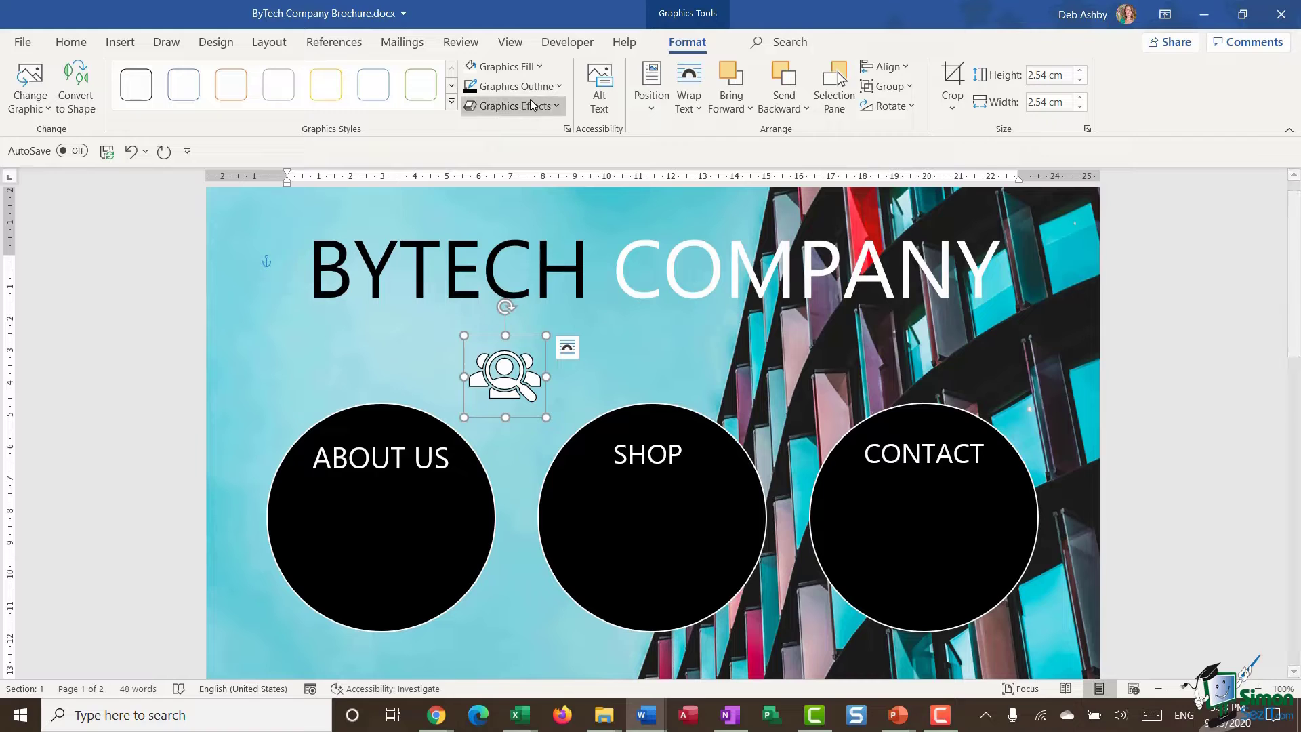
click(558, 87)
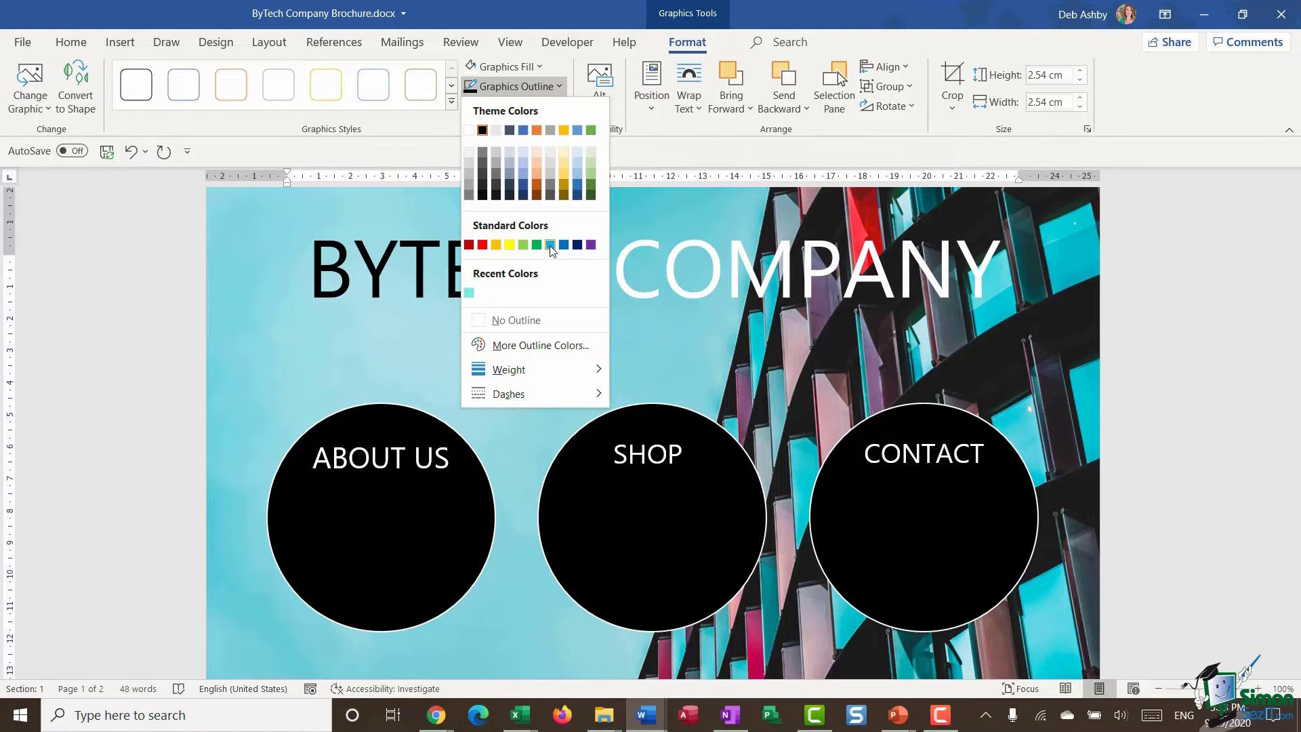
click(469, 292)
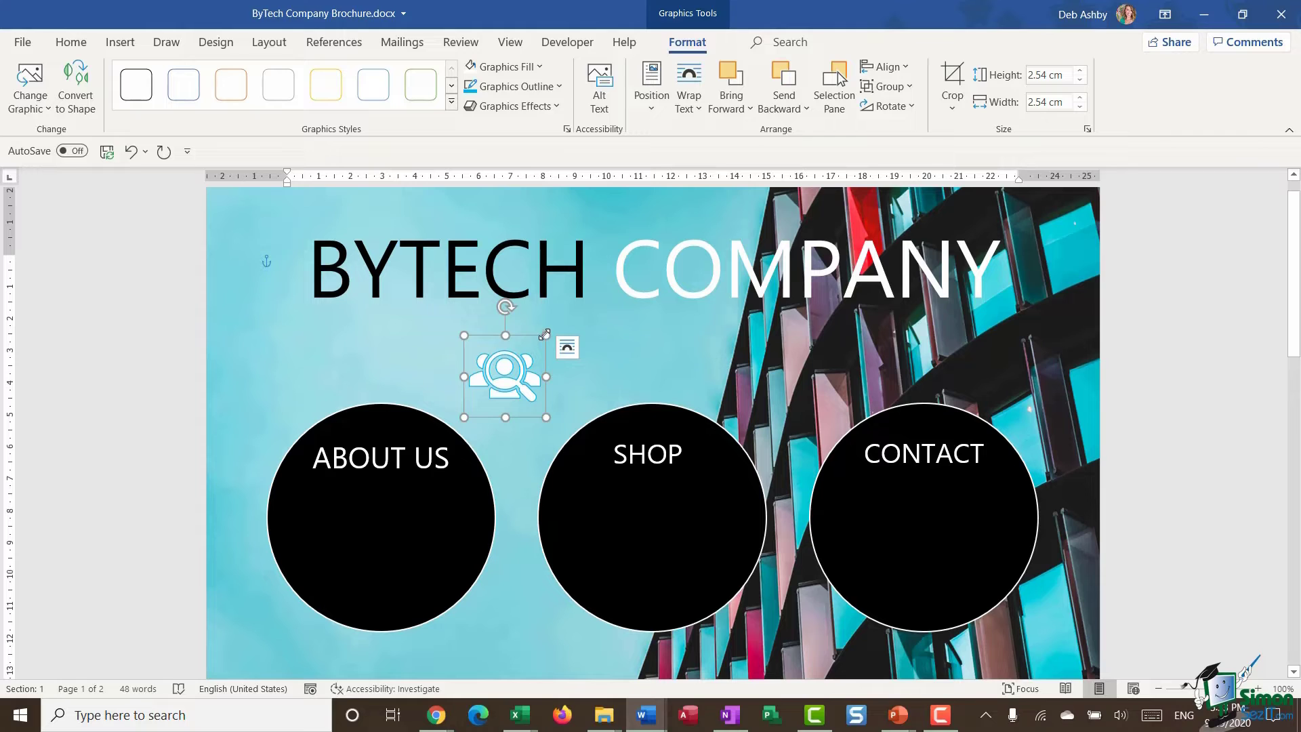
Enlarge the people icon to about 4.38 cm, place it inside the ABOUT US circle under the label, and remove its outline.
drag(544, 334, 604, 318)
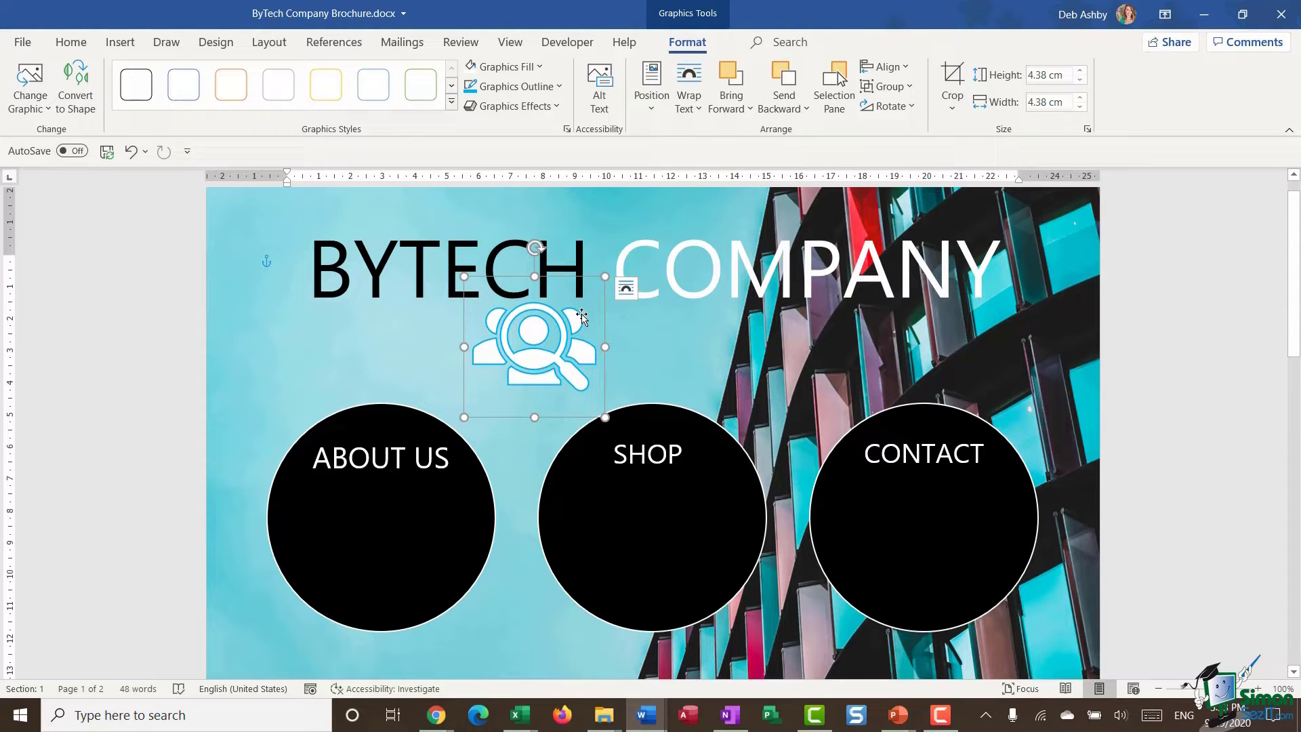
drag(575, 326, 421, 509)
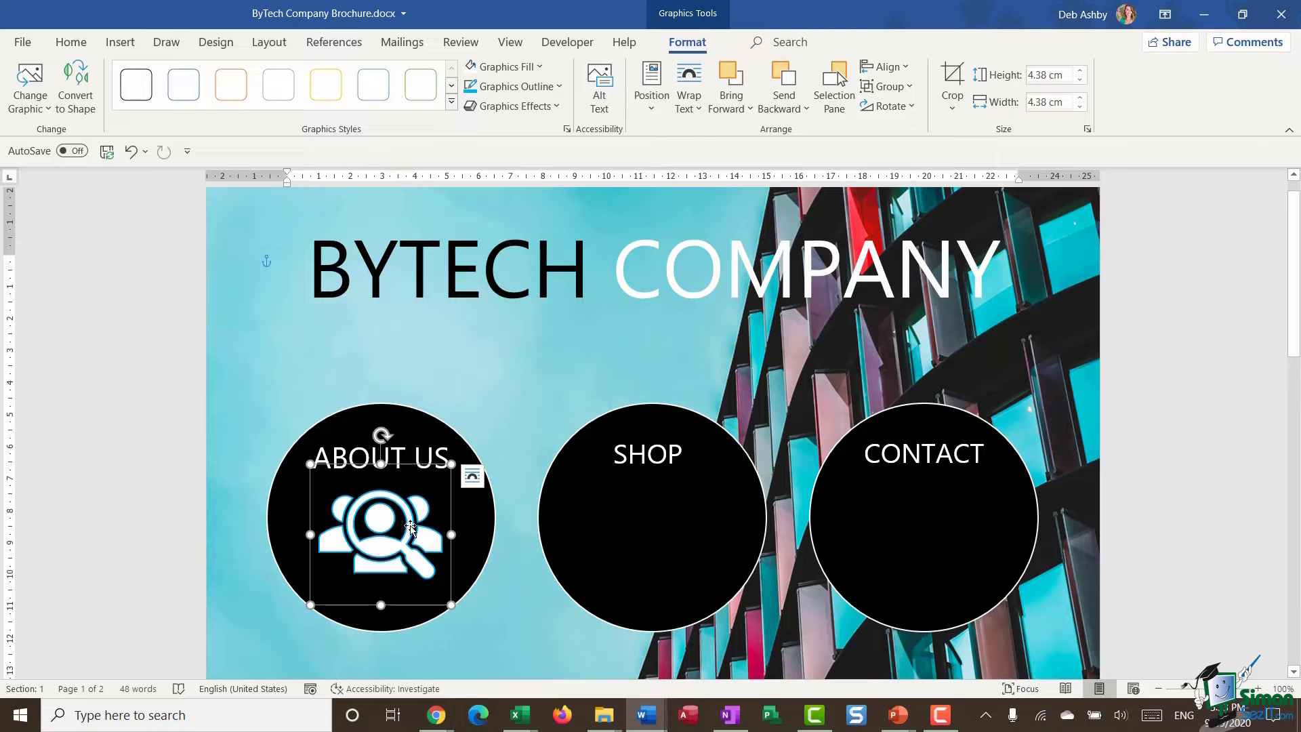
click(559, 88)
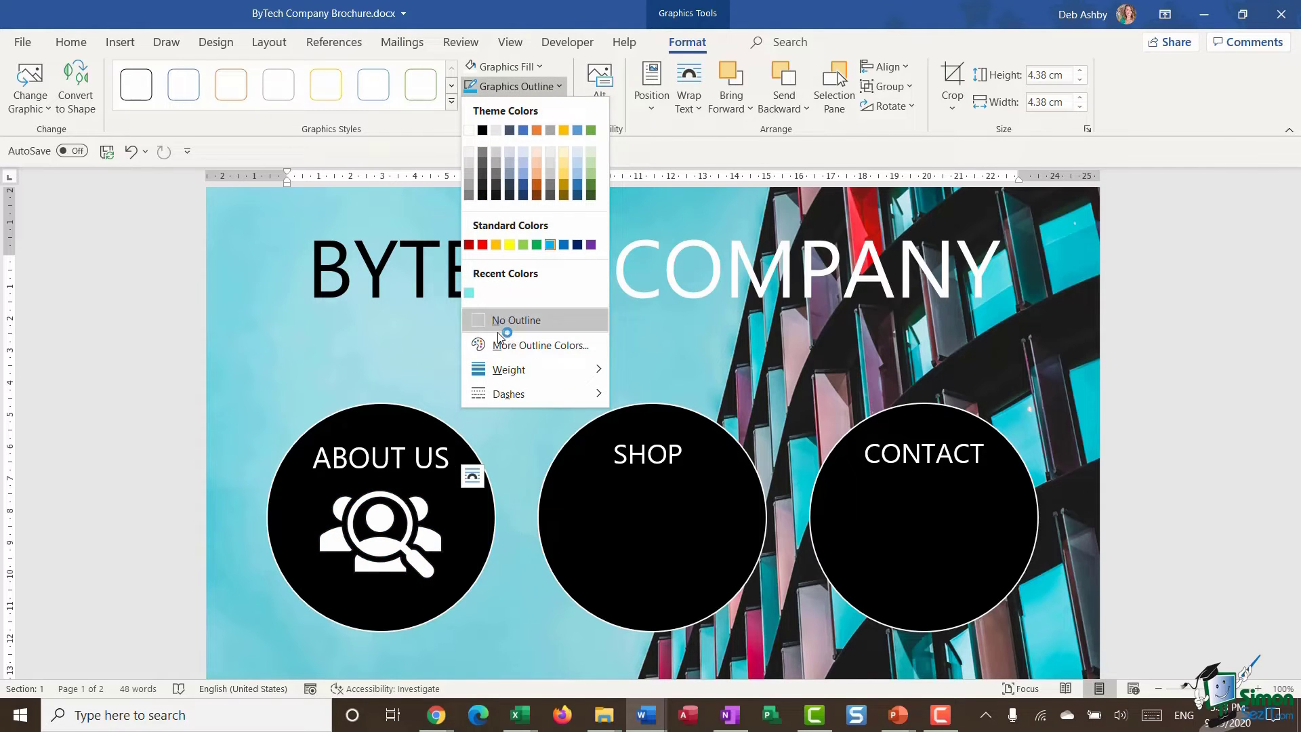
click(499, 329)
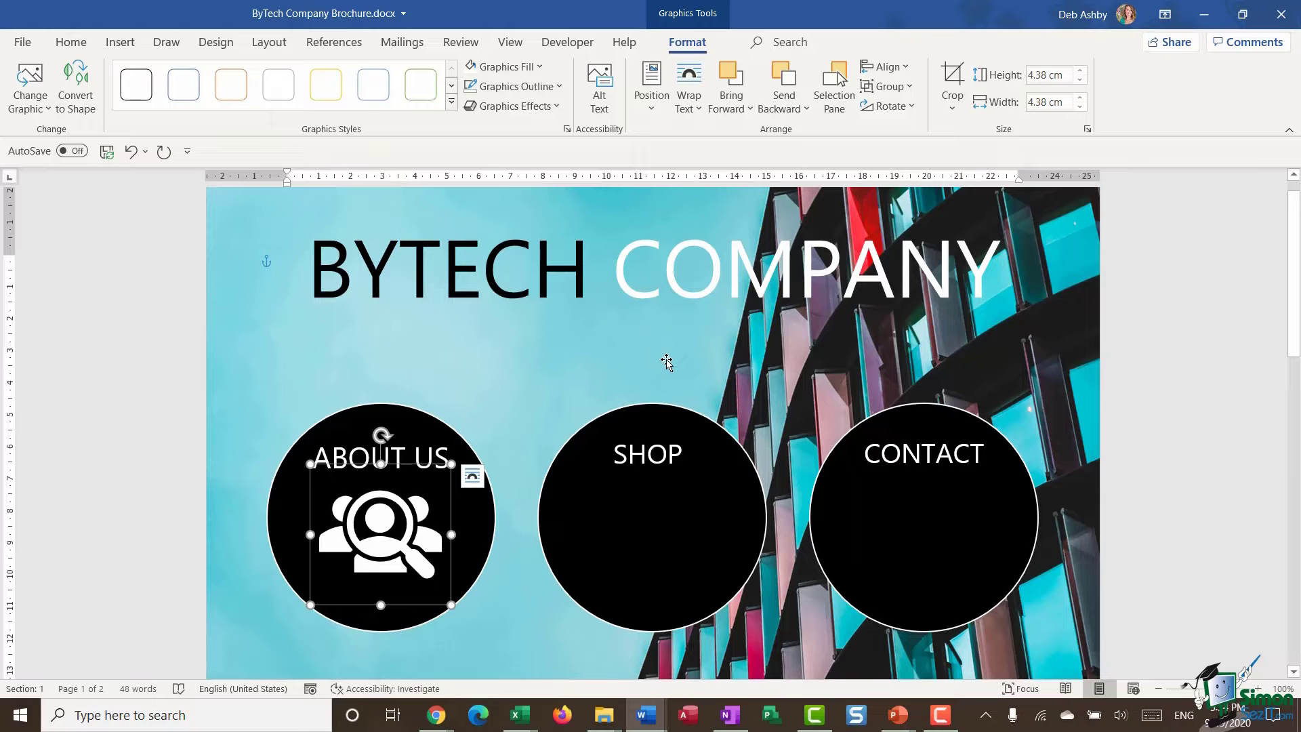
drag(395, 538, 394, 547)
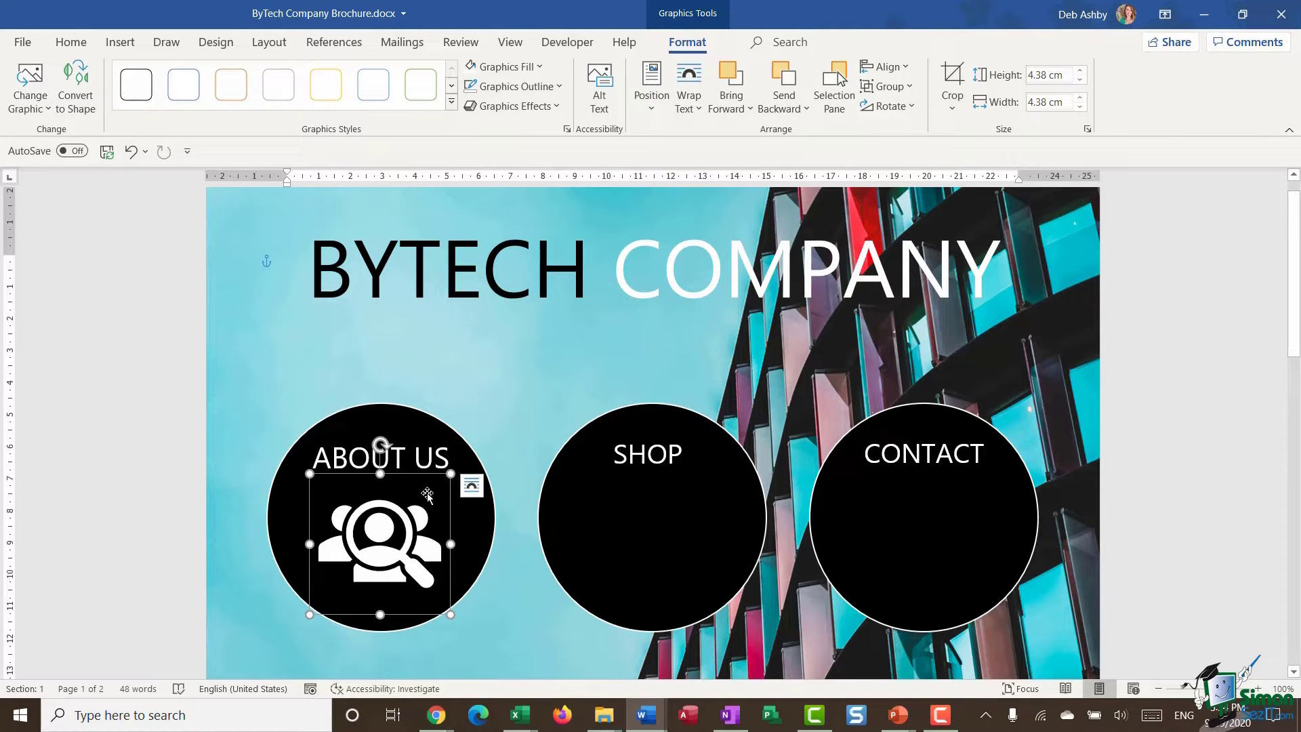
Delete the ABOUT US label and enlarge the people icon to about 5.08 cm within its circle.
click(431, 458)
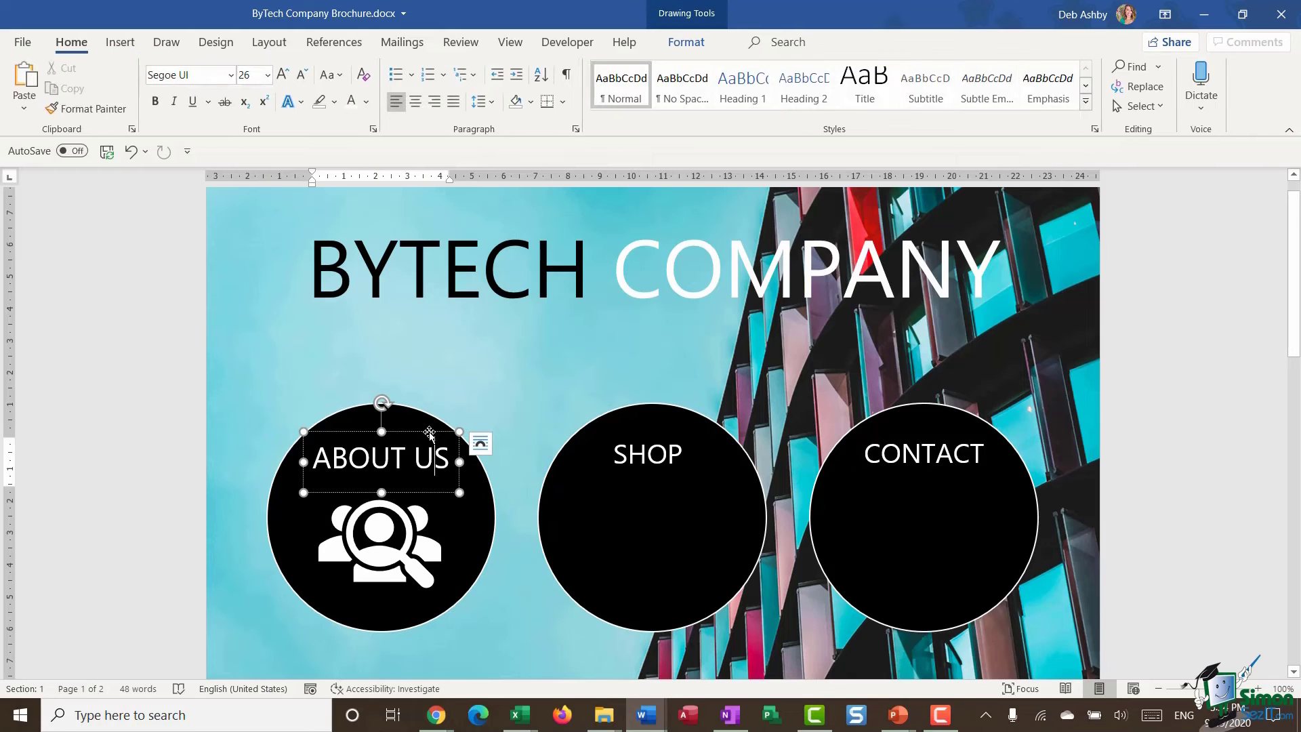
click(406, 432)
key(Delete)
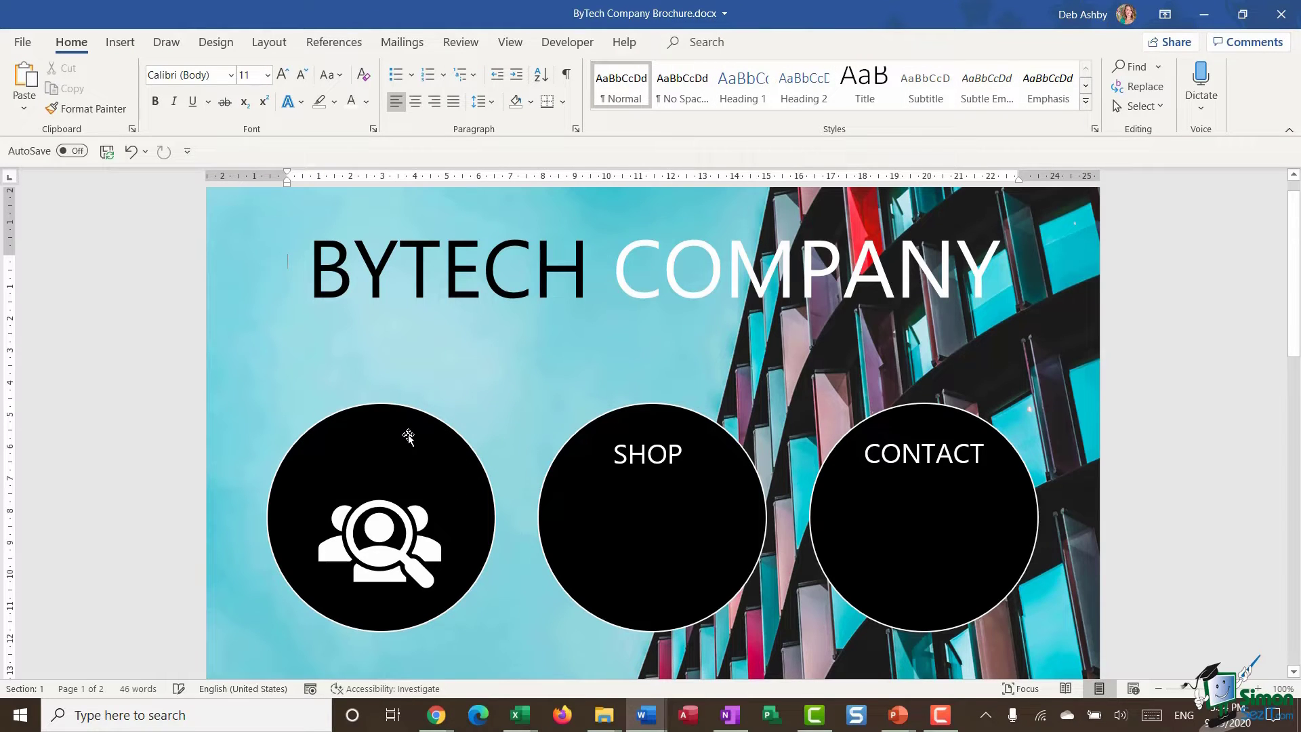
click(386, 550)
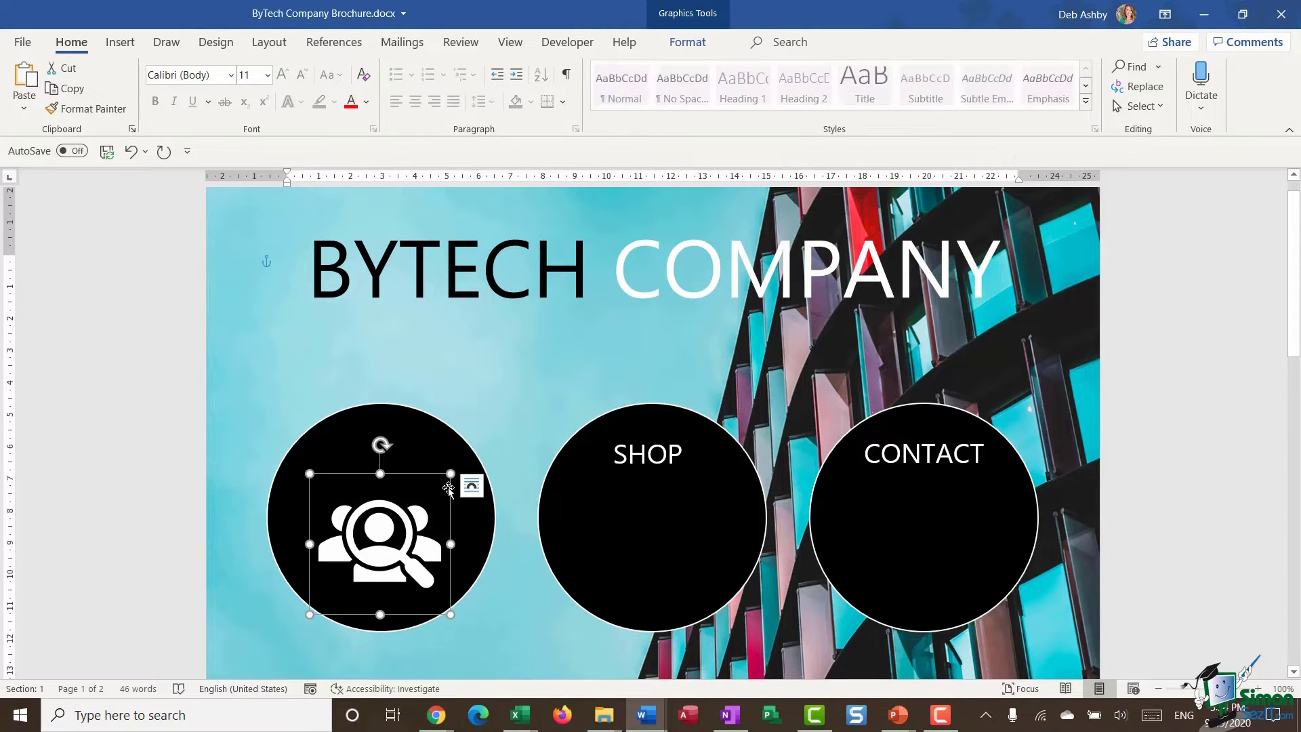
drag(452, 473, 473, 451)
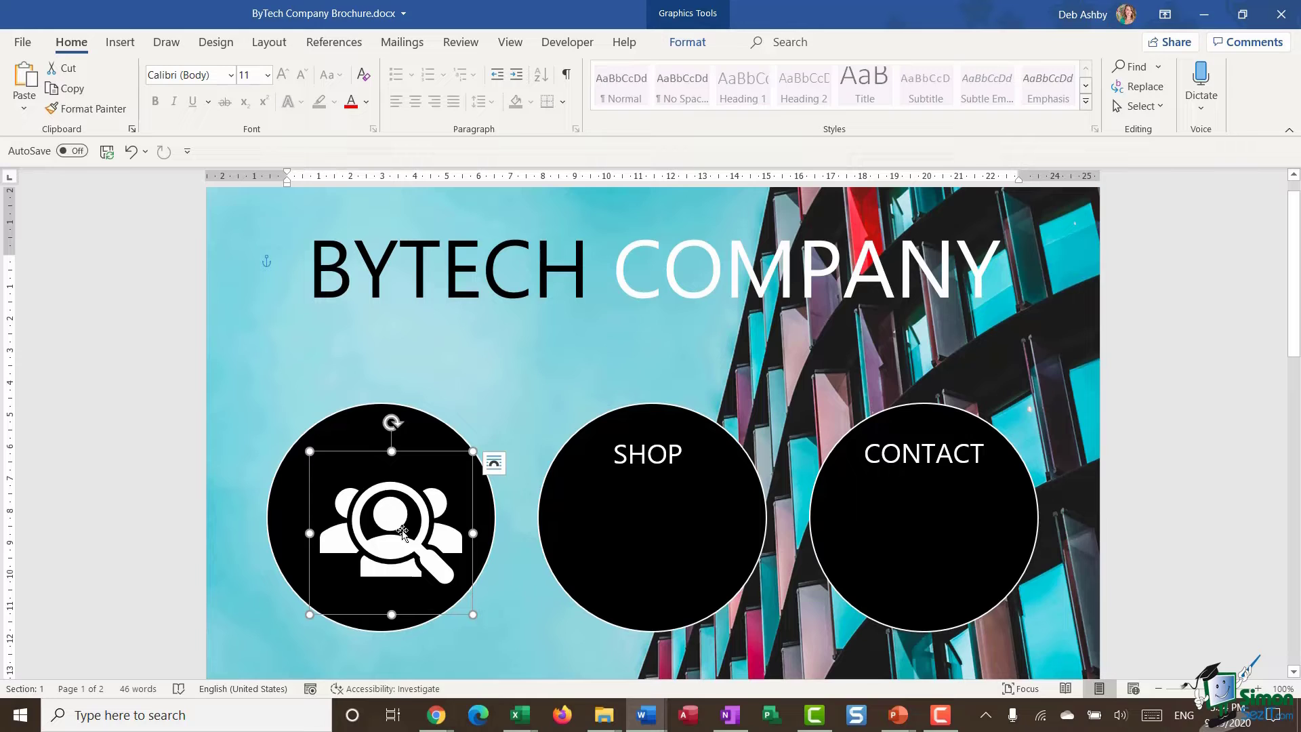
Align the people icon and its black circle with each other using Align Middle and Align Center.
shift+click(362, 421)
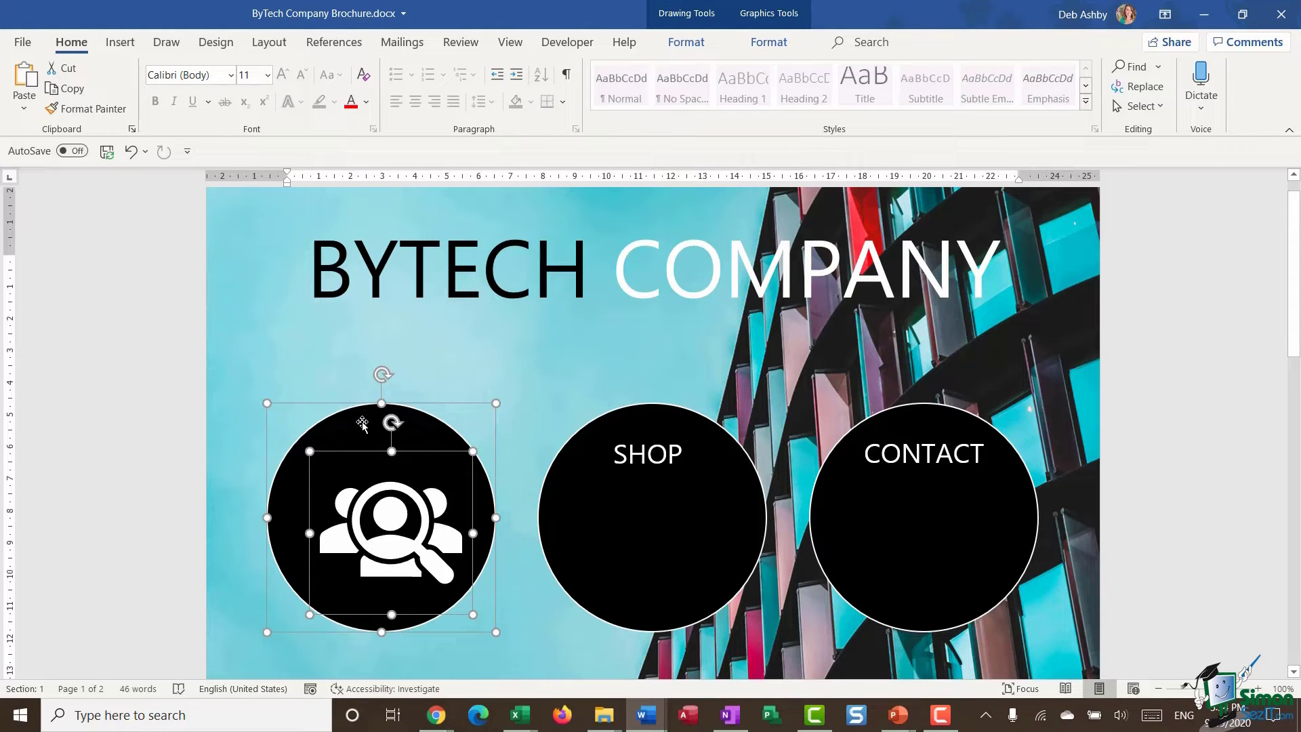
click(769, 42)
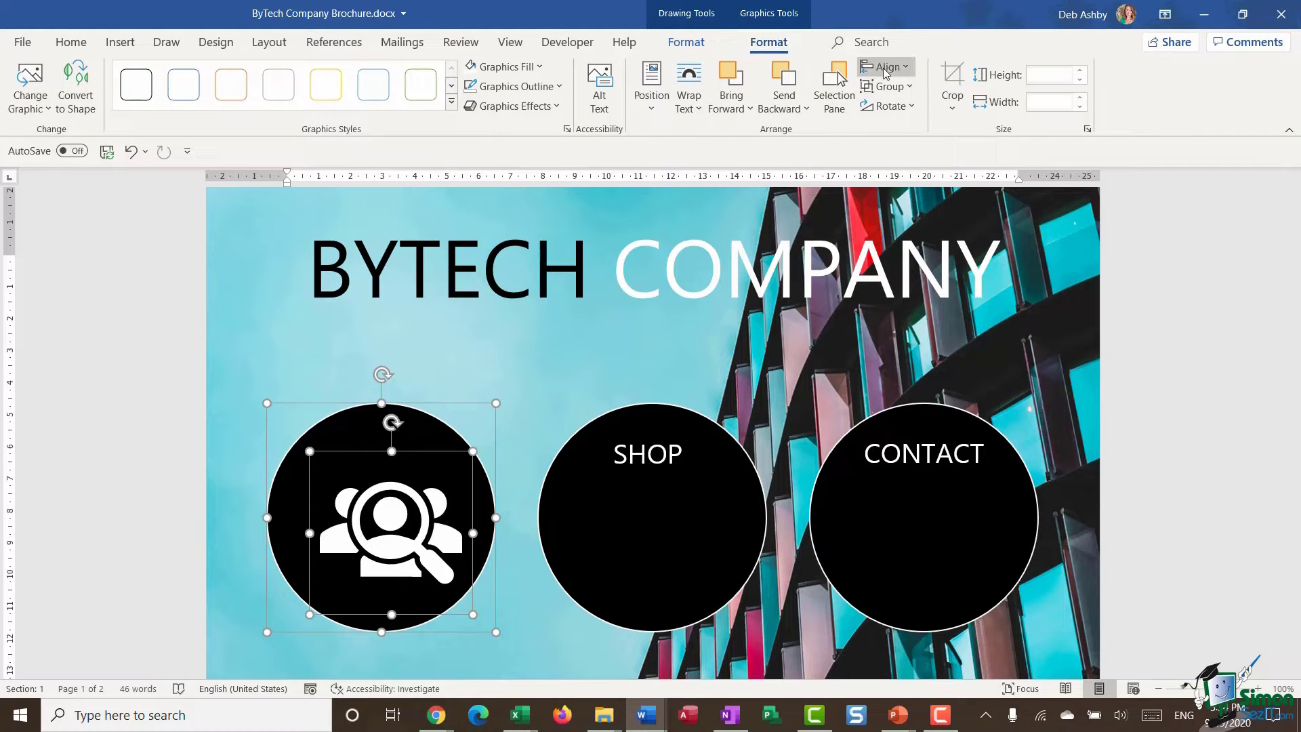
click(904, 67)
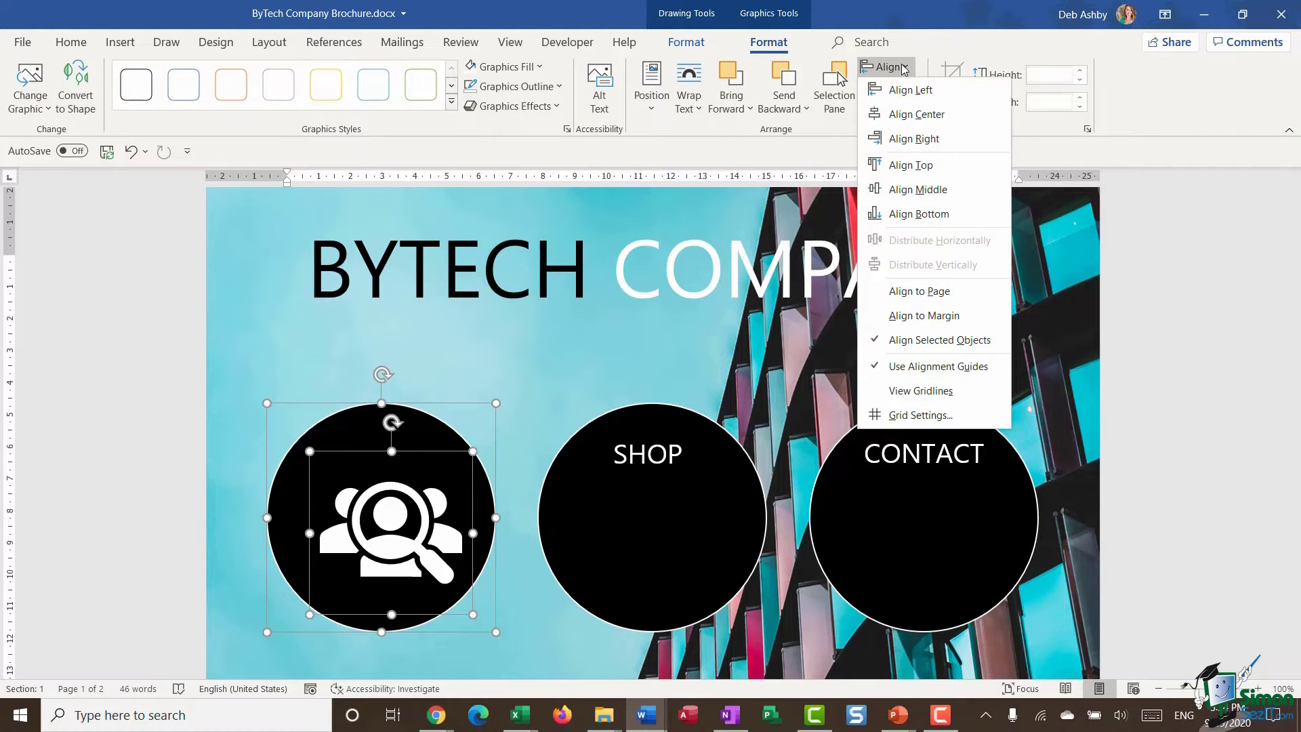
click(914, 189)
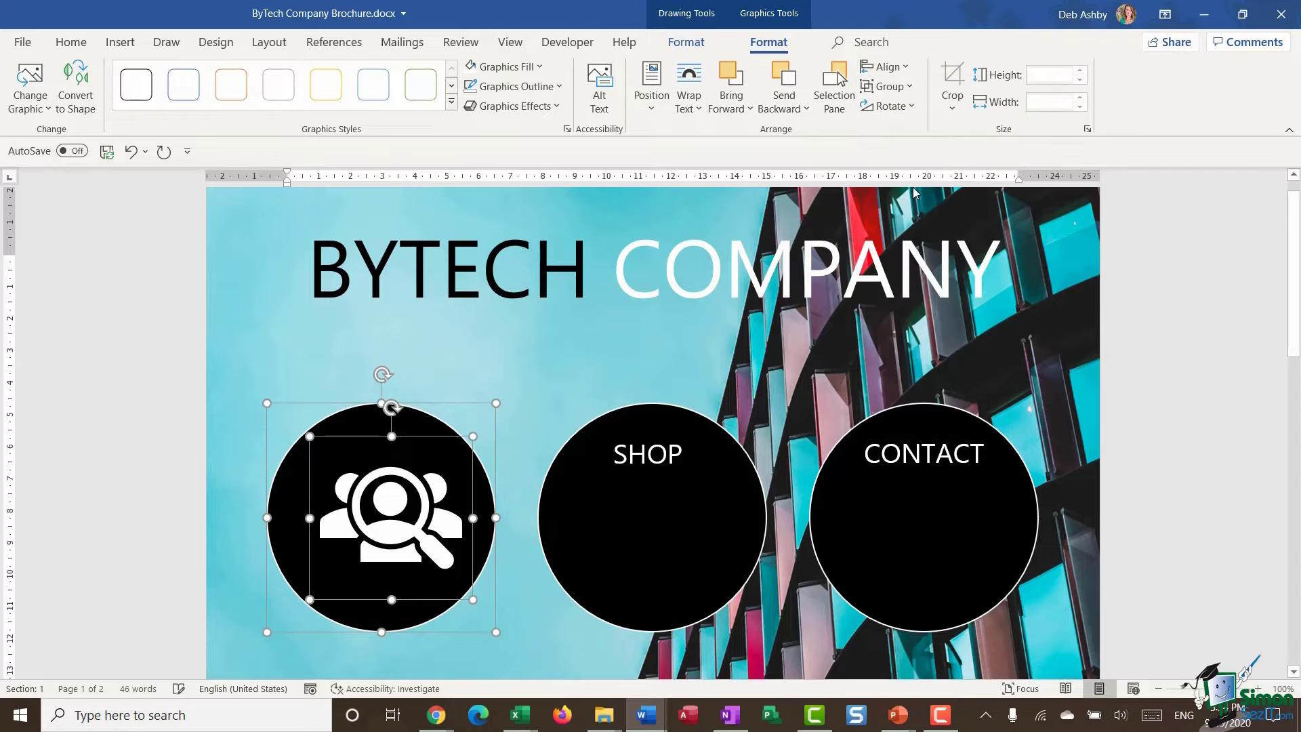
click(904, 68)
click(901, 115)
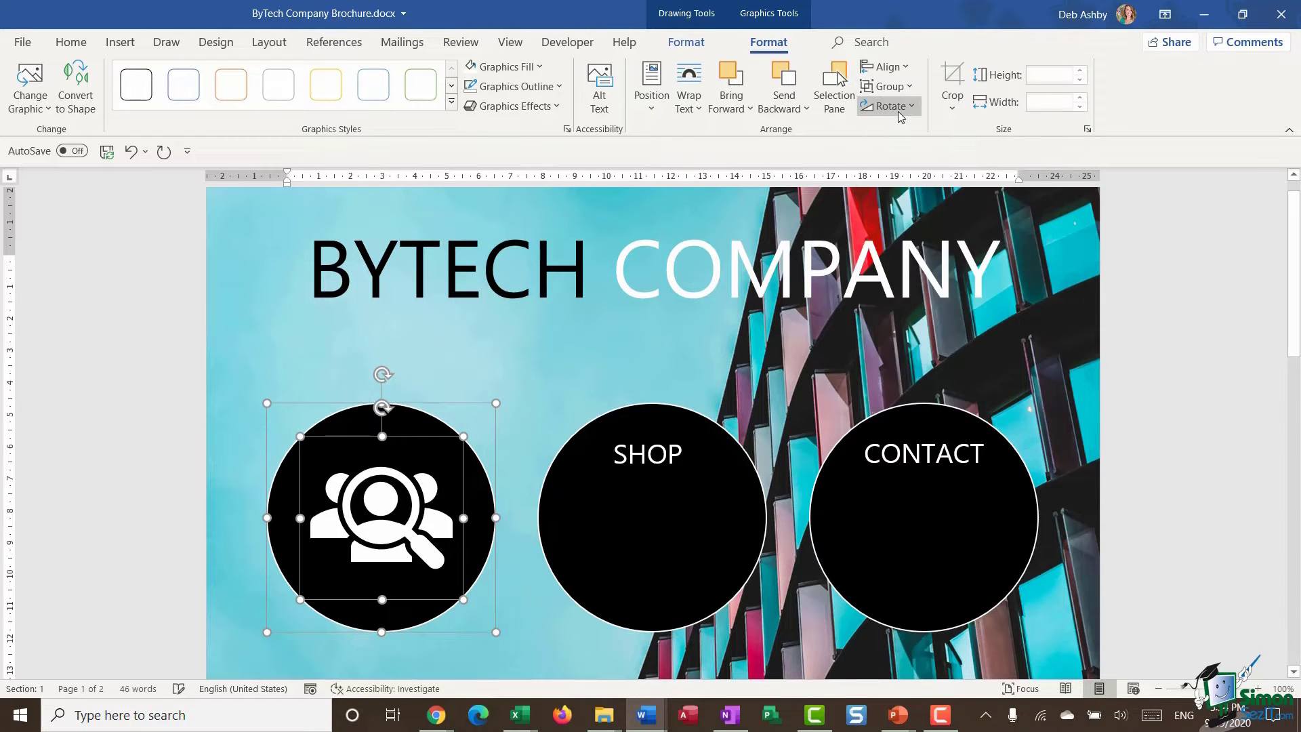
click(581, 359)
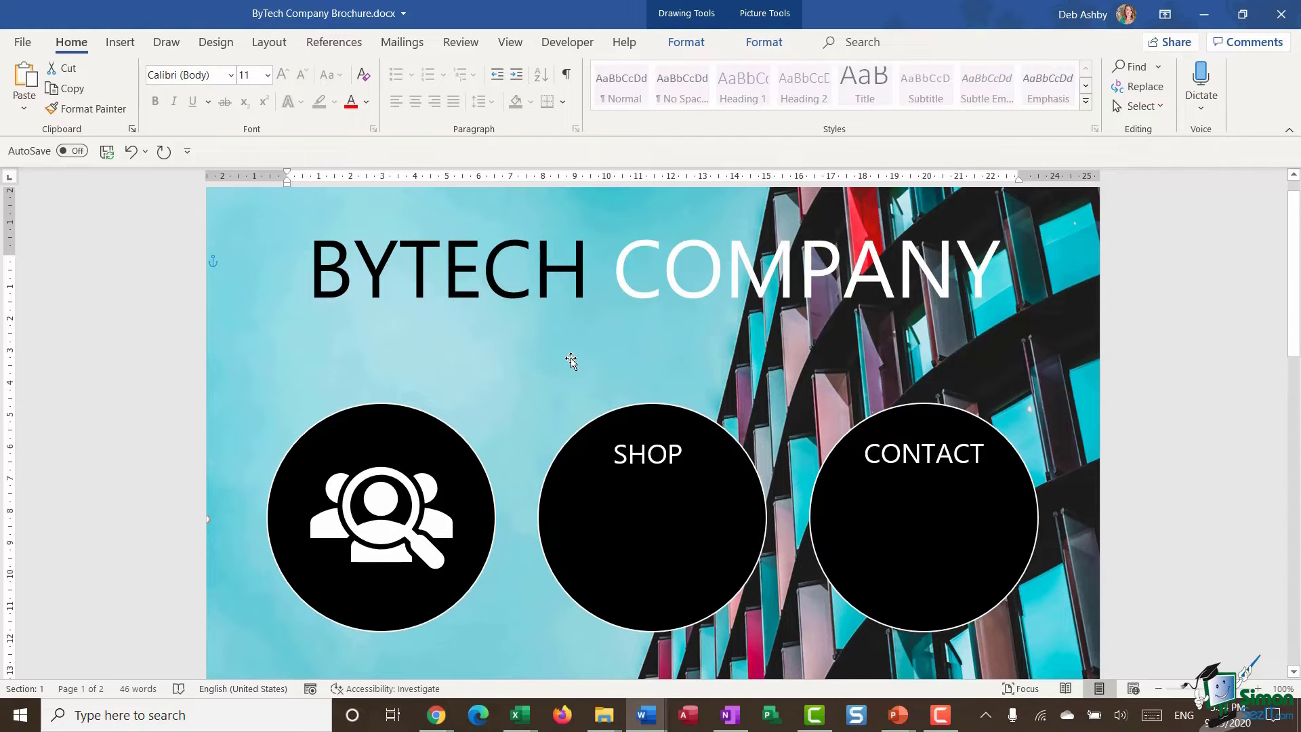
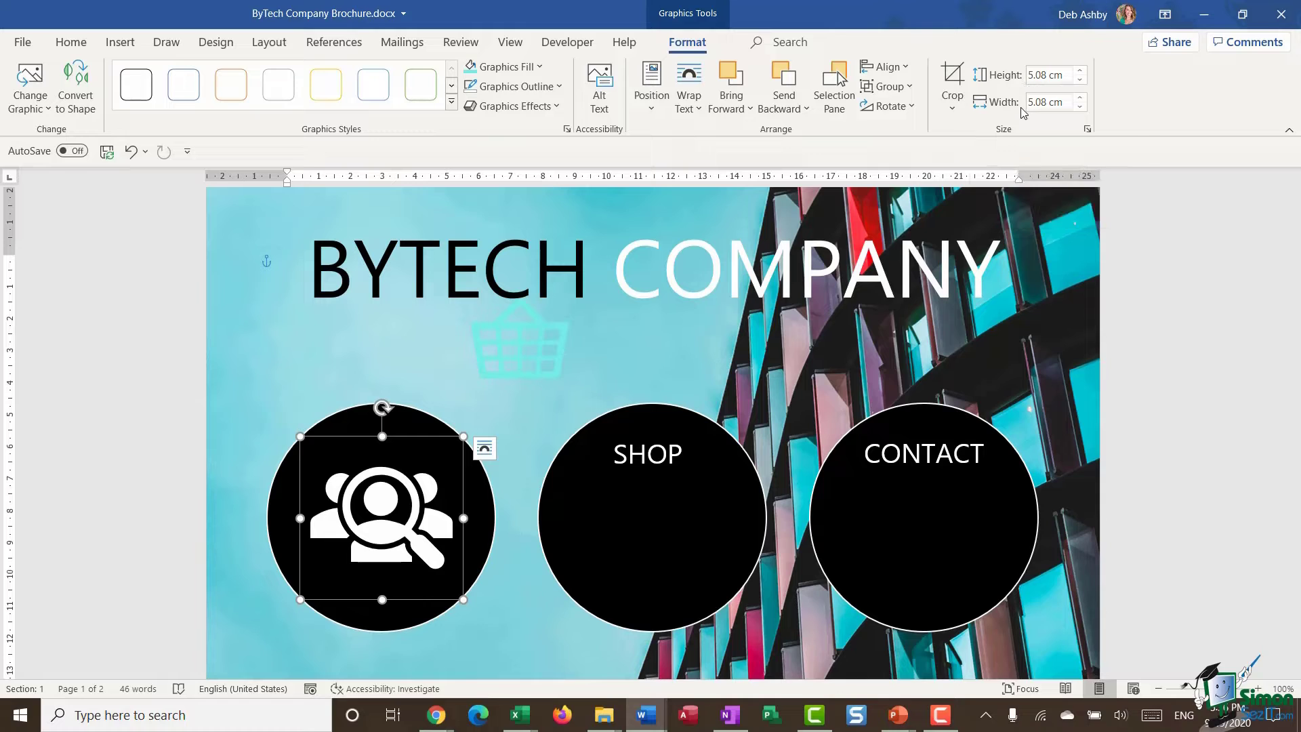
Set the height of the turquoise shopping basket icon to 5.08 cm.
click(514, 328)
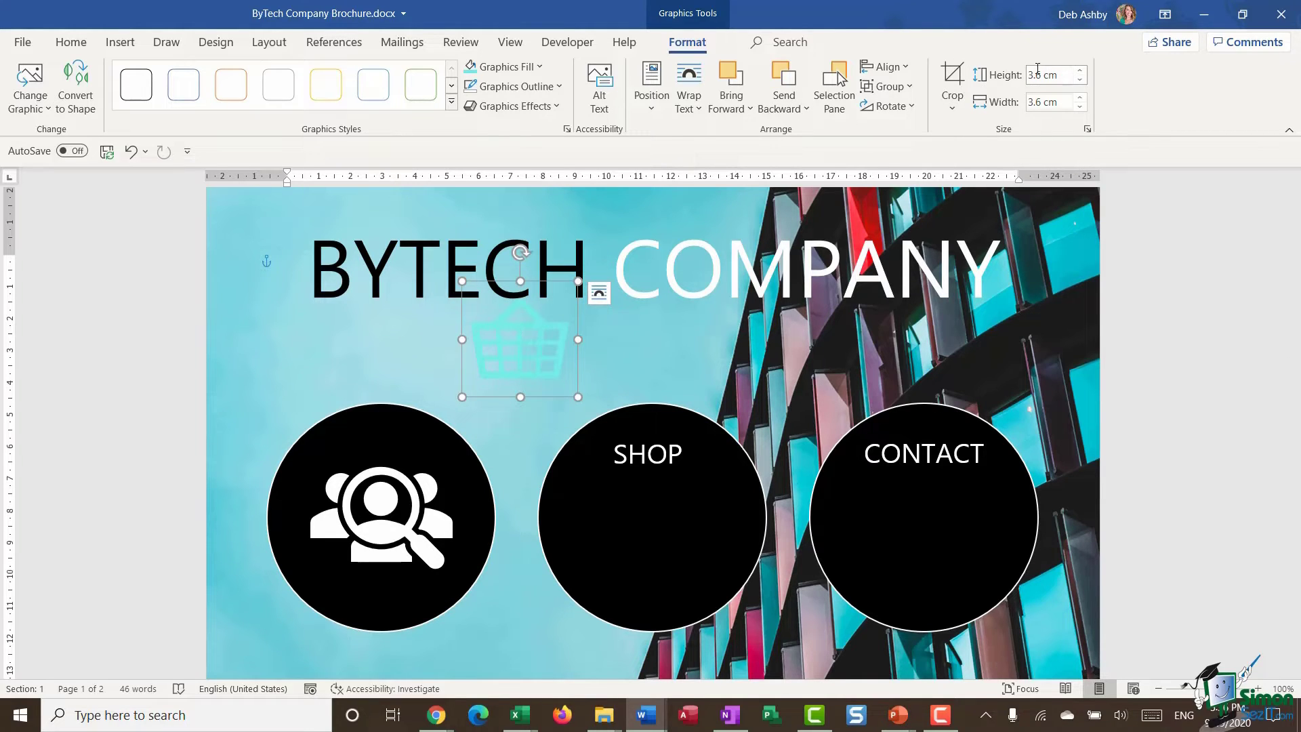
click(1065, 75)
text(5)
key(Tab)
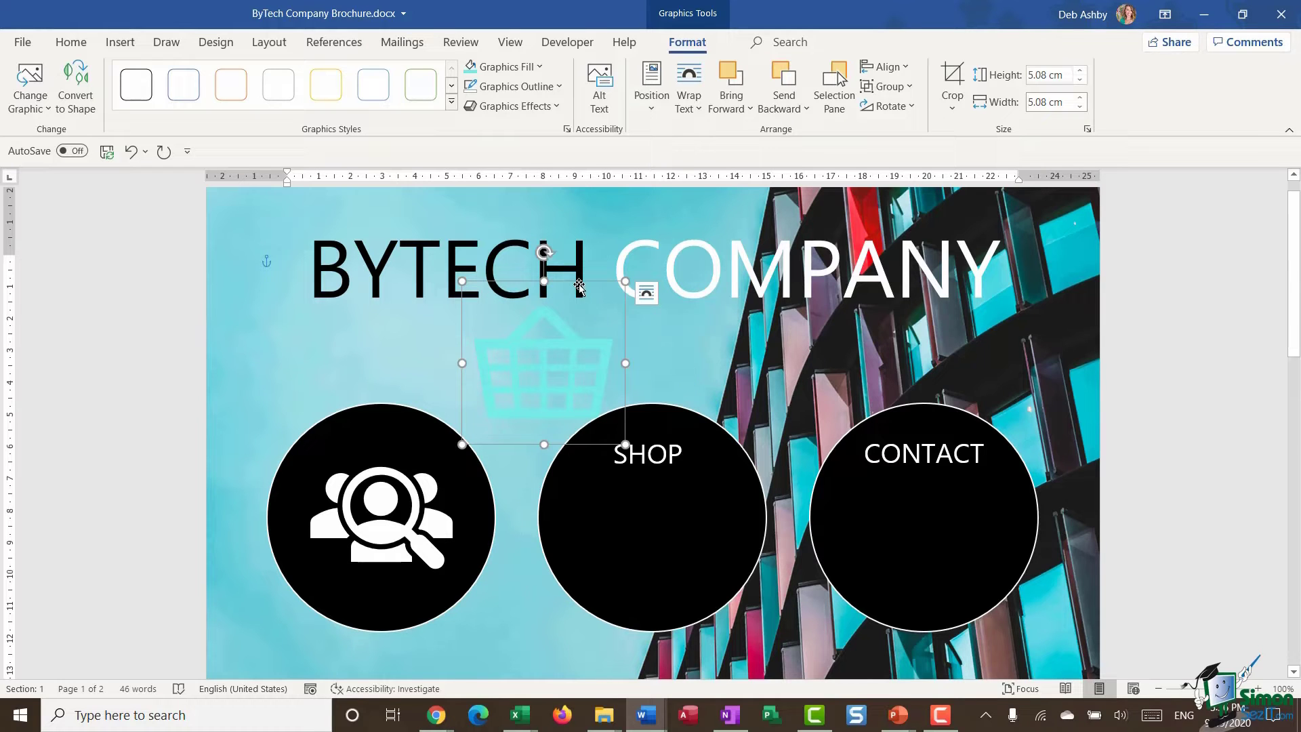
Delete the SHOP label and move the basket icon into the middle circle.
drag(577, 300, 557, 456)
click(675, 430)
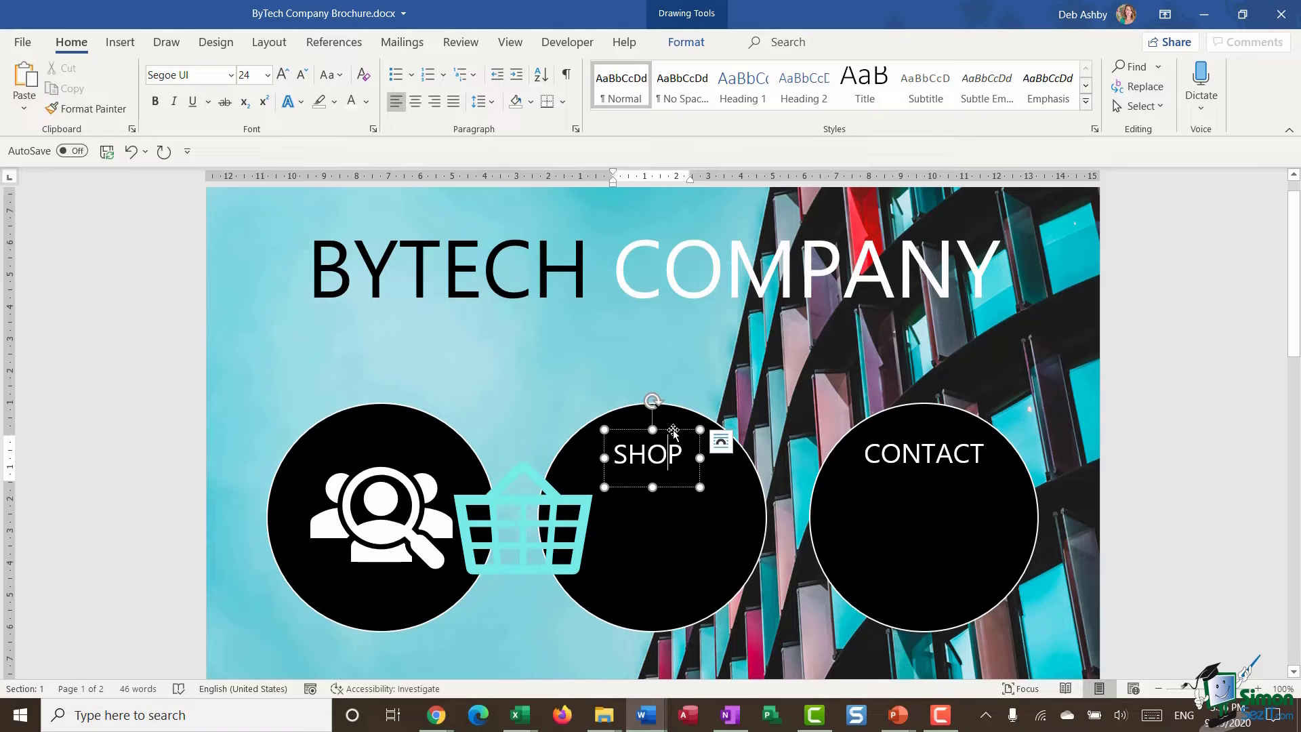
key(Delete)
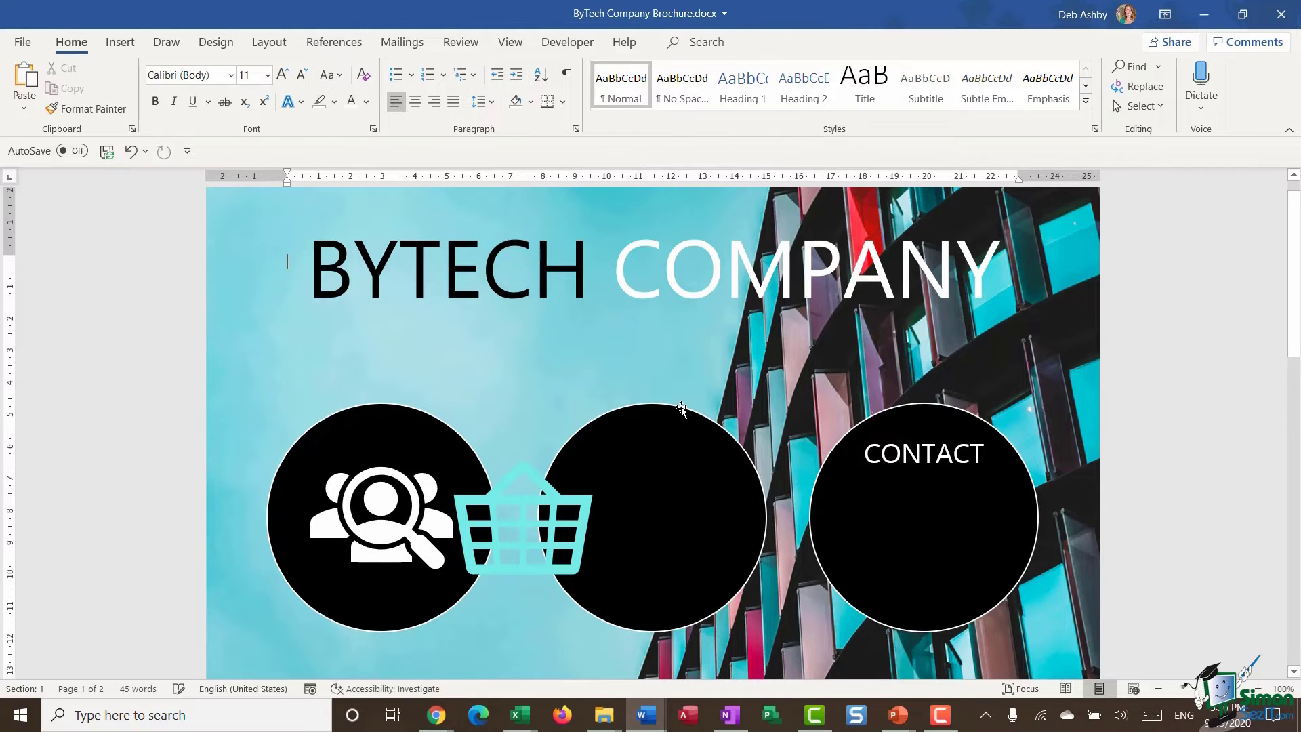
drag(508, 516, 649, 511)
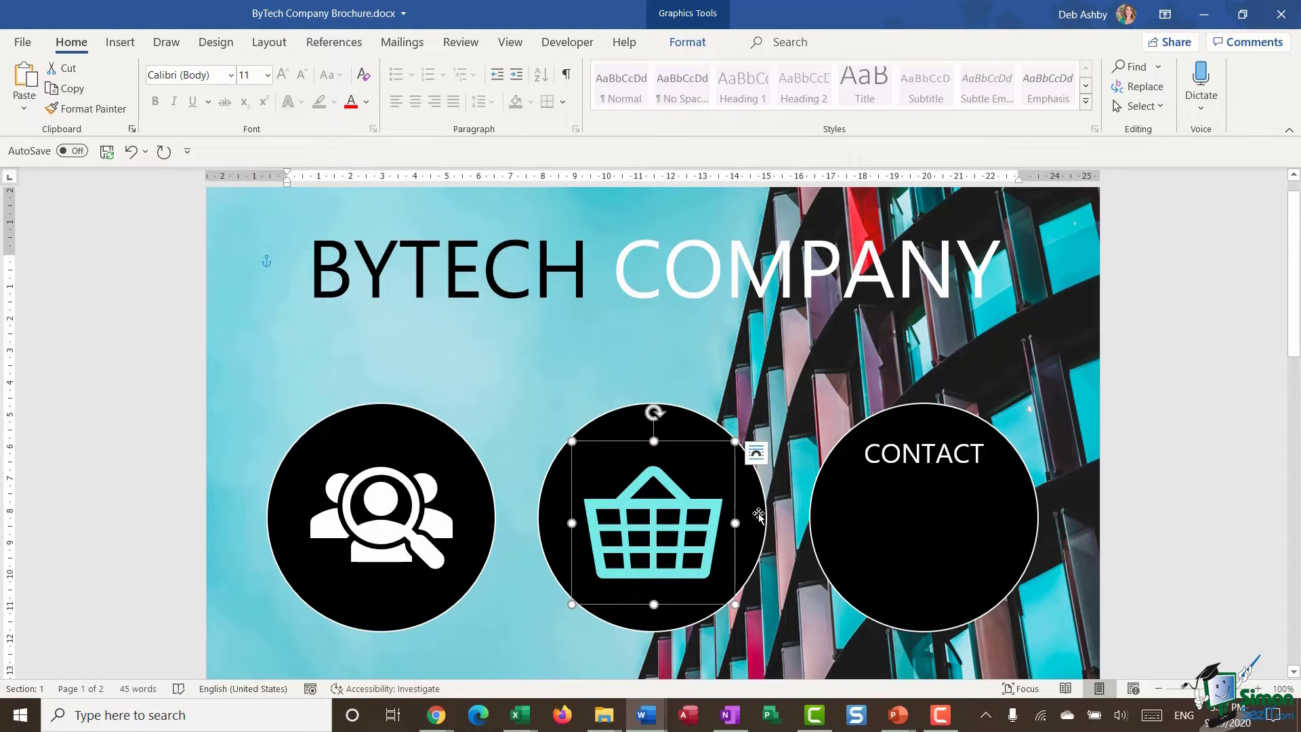
Align the basket icon and the middle circle with each other using Align Middle and Align Center.
shift+click(758, 515)
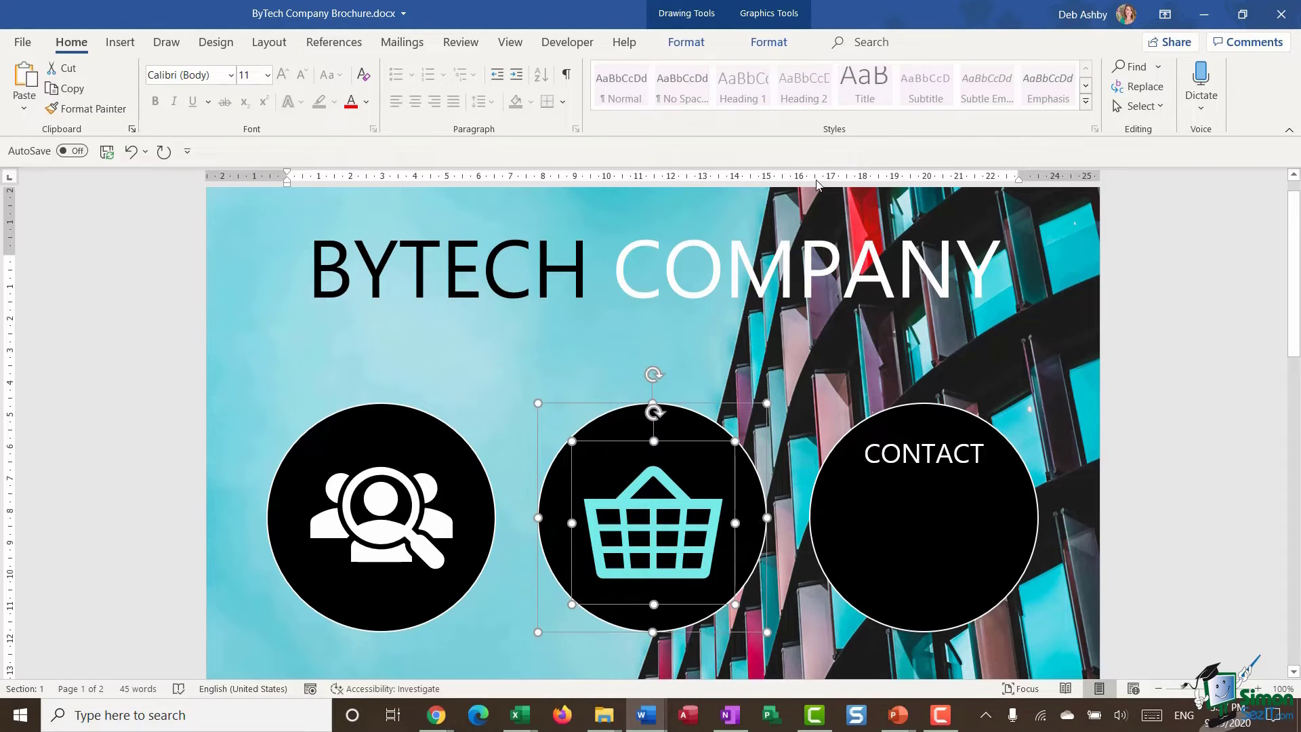
click(770, 45)
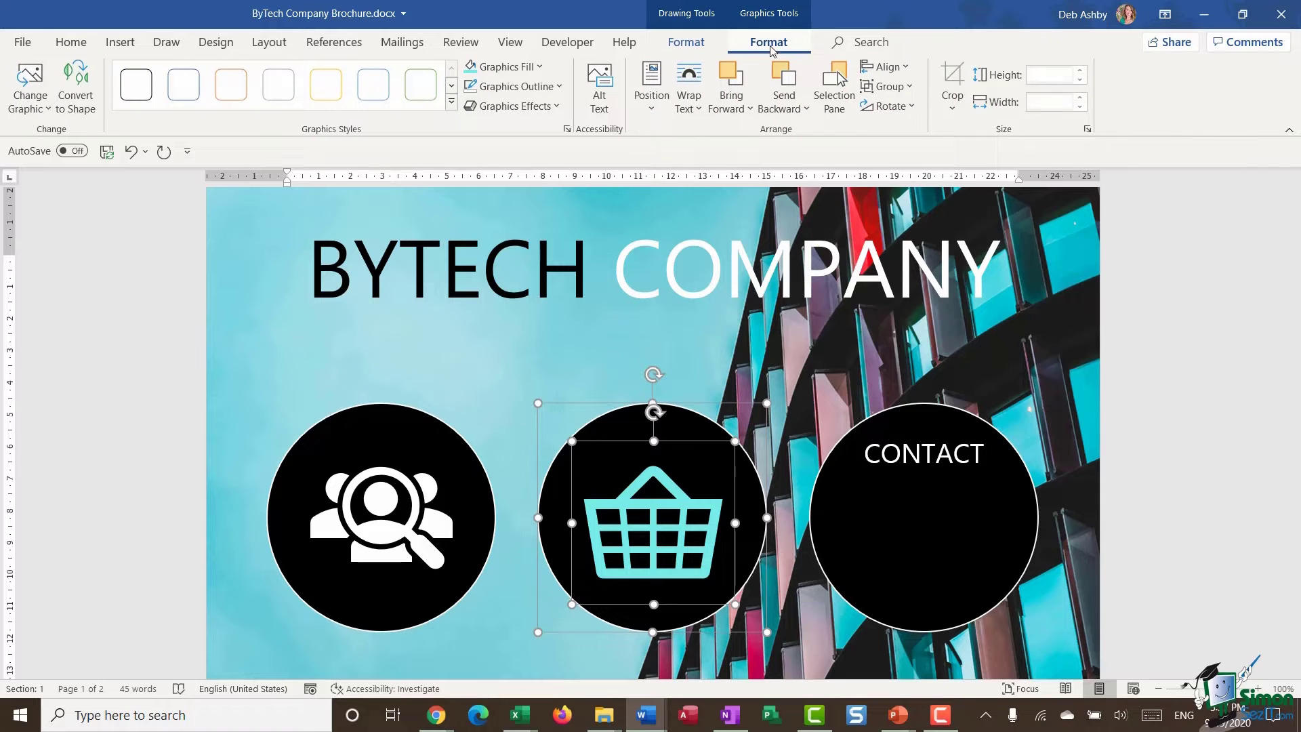
click(901, 70)
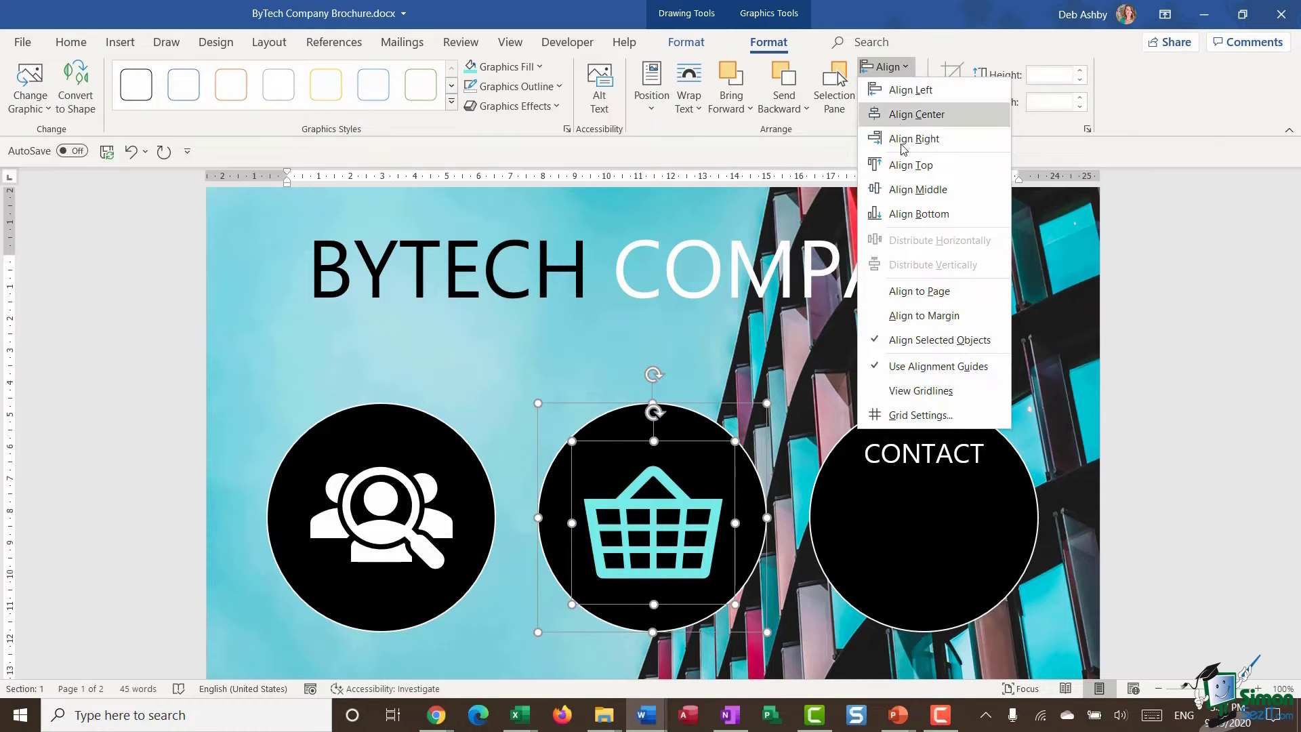
click(896, 191)
click(904, 71)
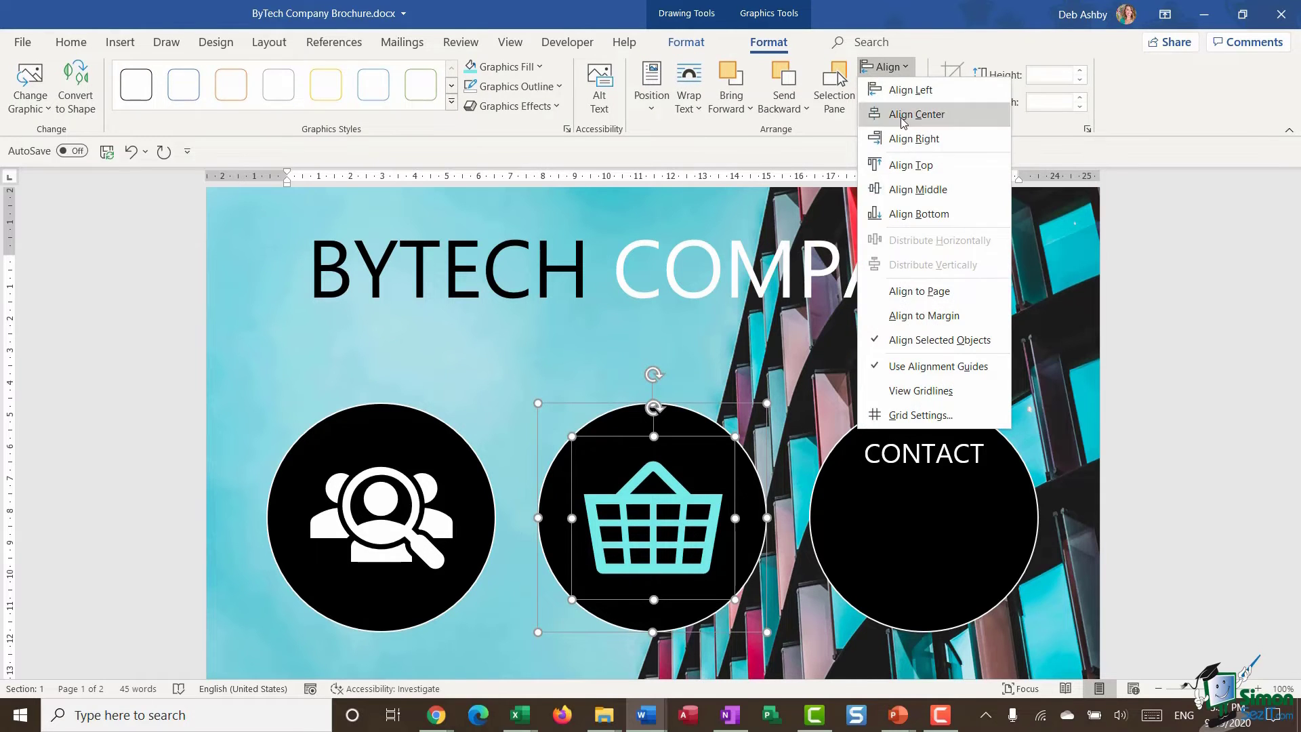
click(901, 116)
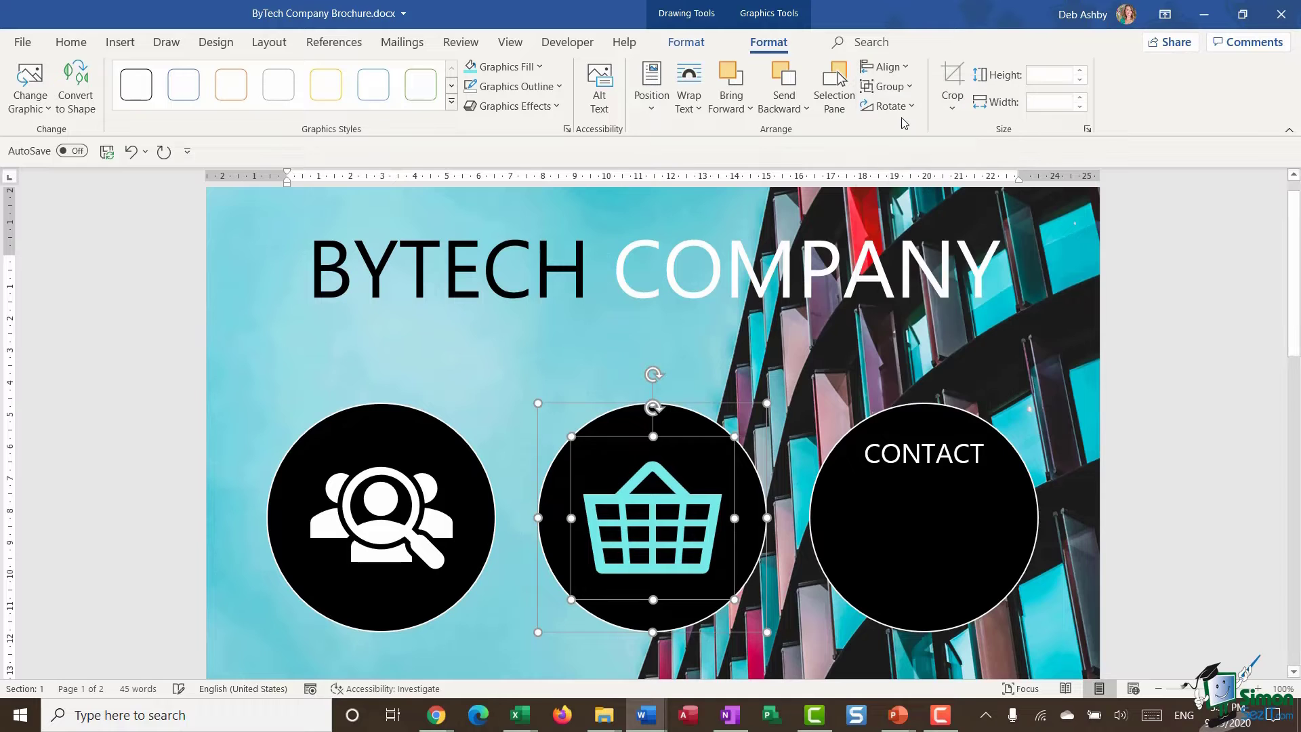
click(904, 346)
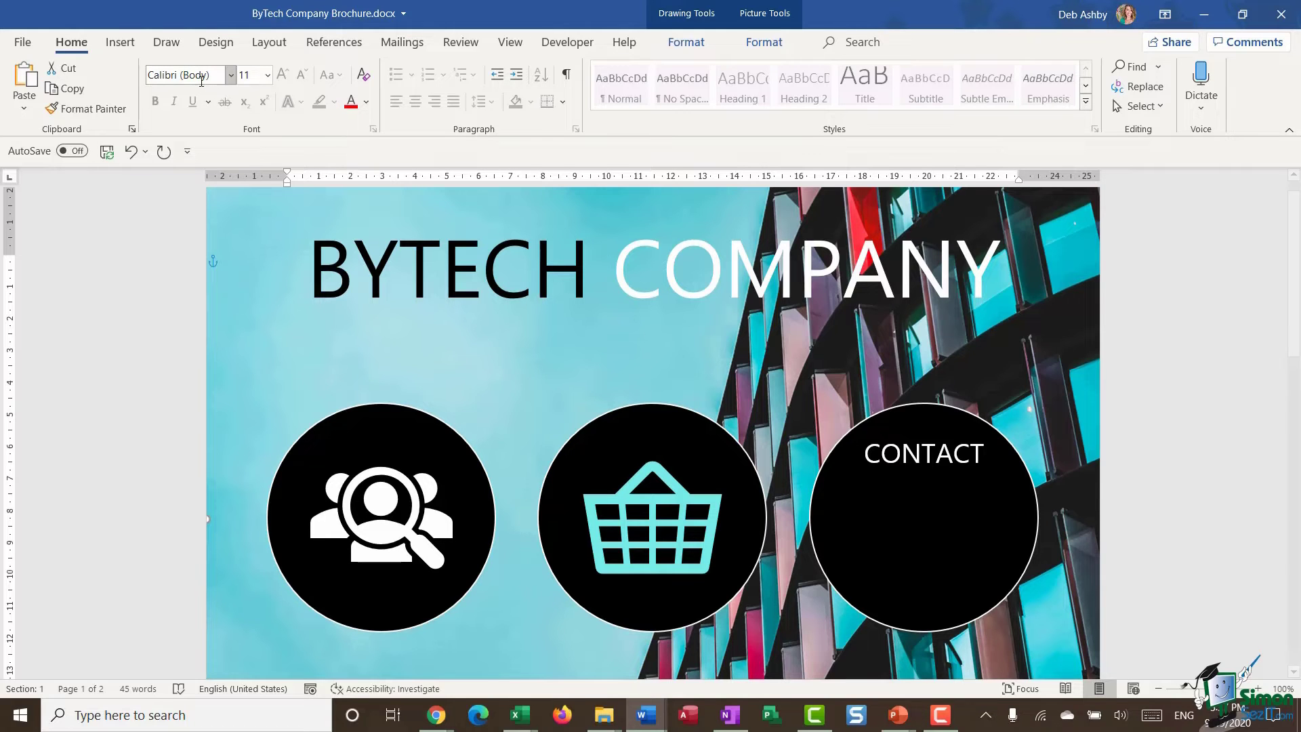
Search the icon library for "contact" and for "phone", and insert the desk telephone icon.
click(124, 45)
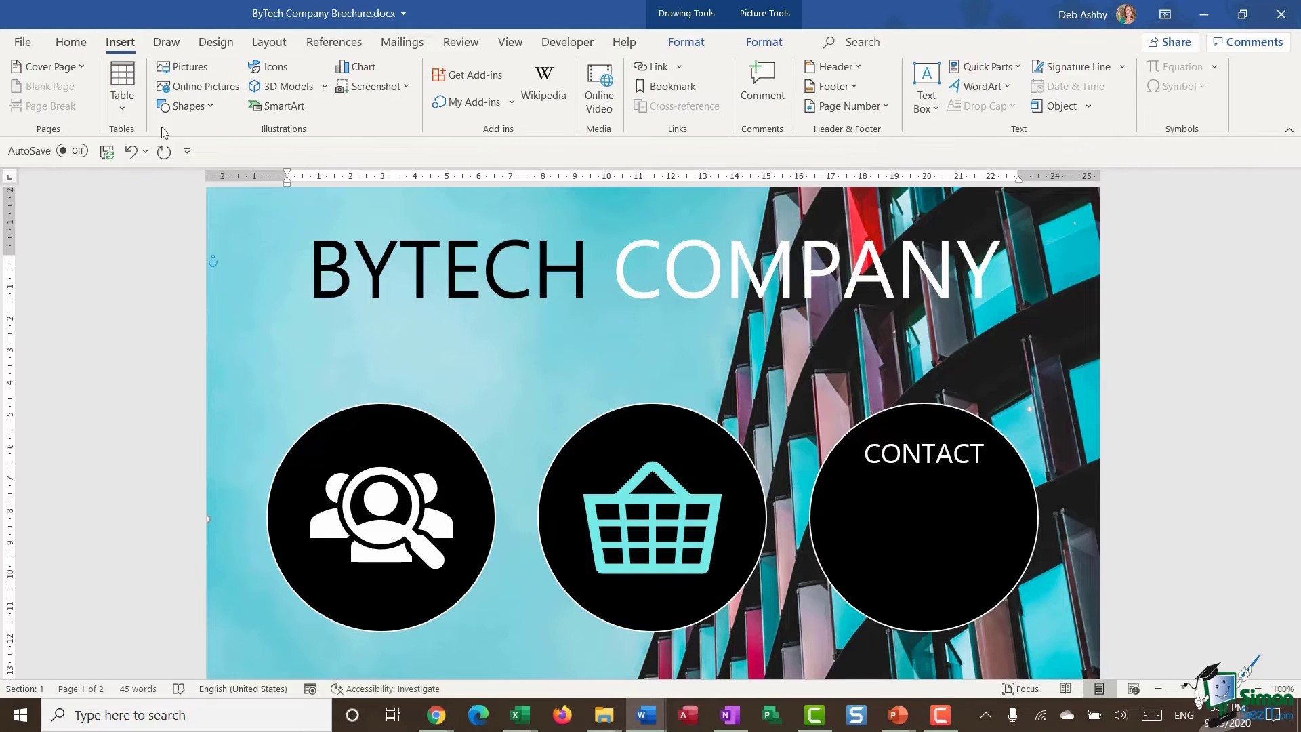
click(269, 66)
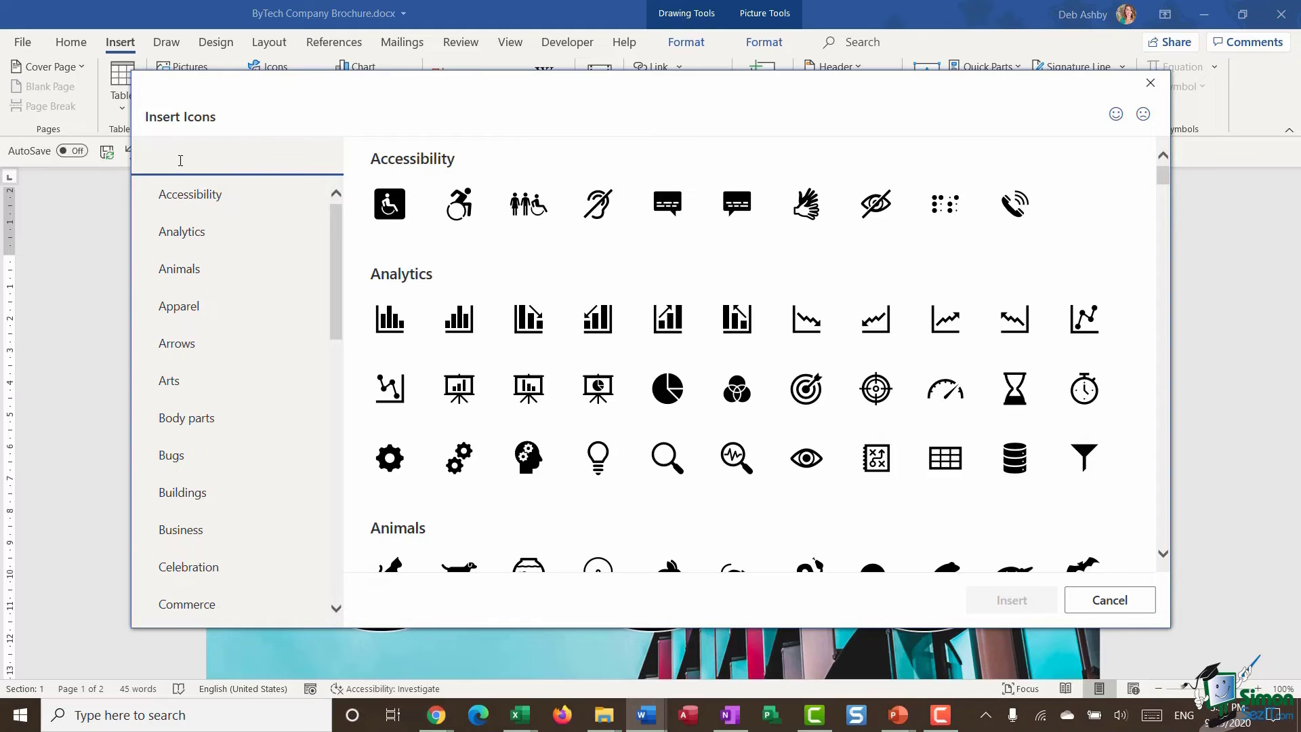
text(contact)
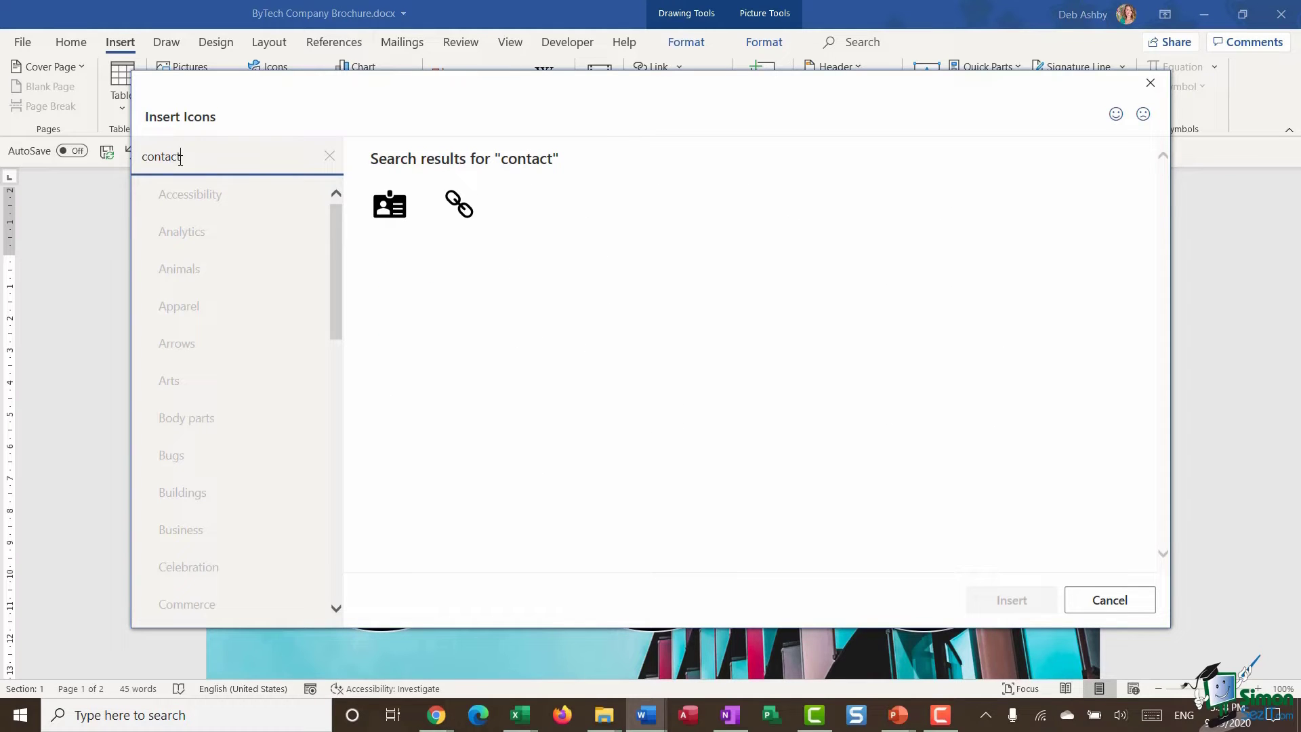
drag(191, 157, 128, 151)
text(phone)
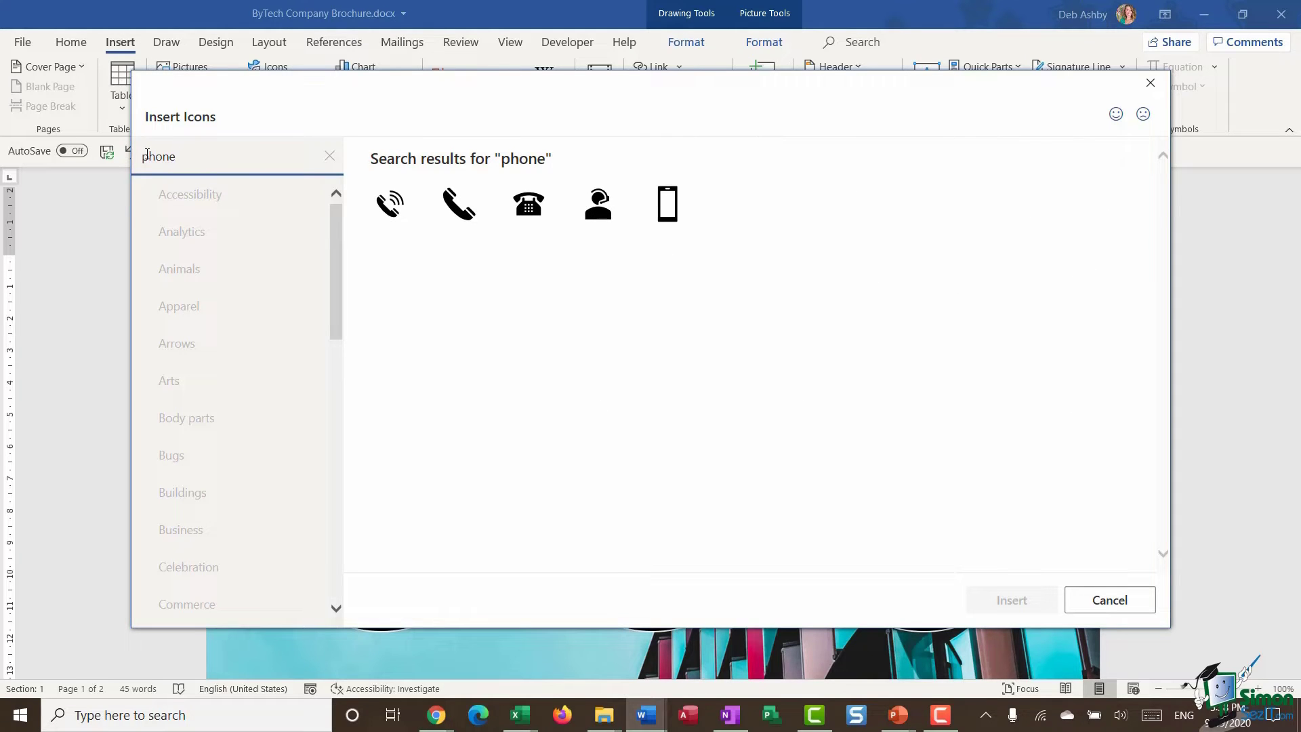
click(549, 190)
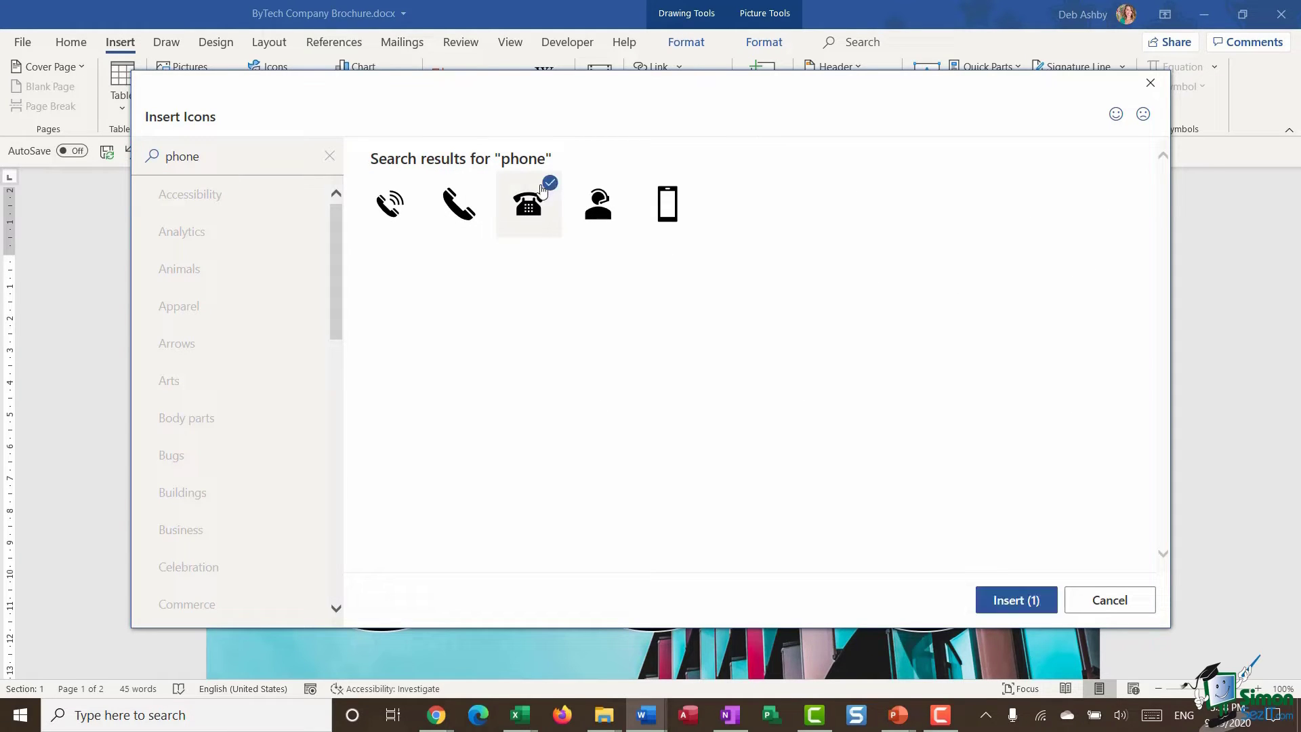
click(1015, 600)
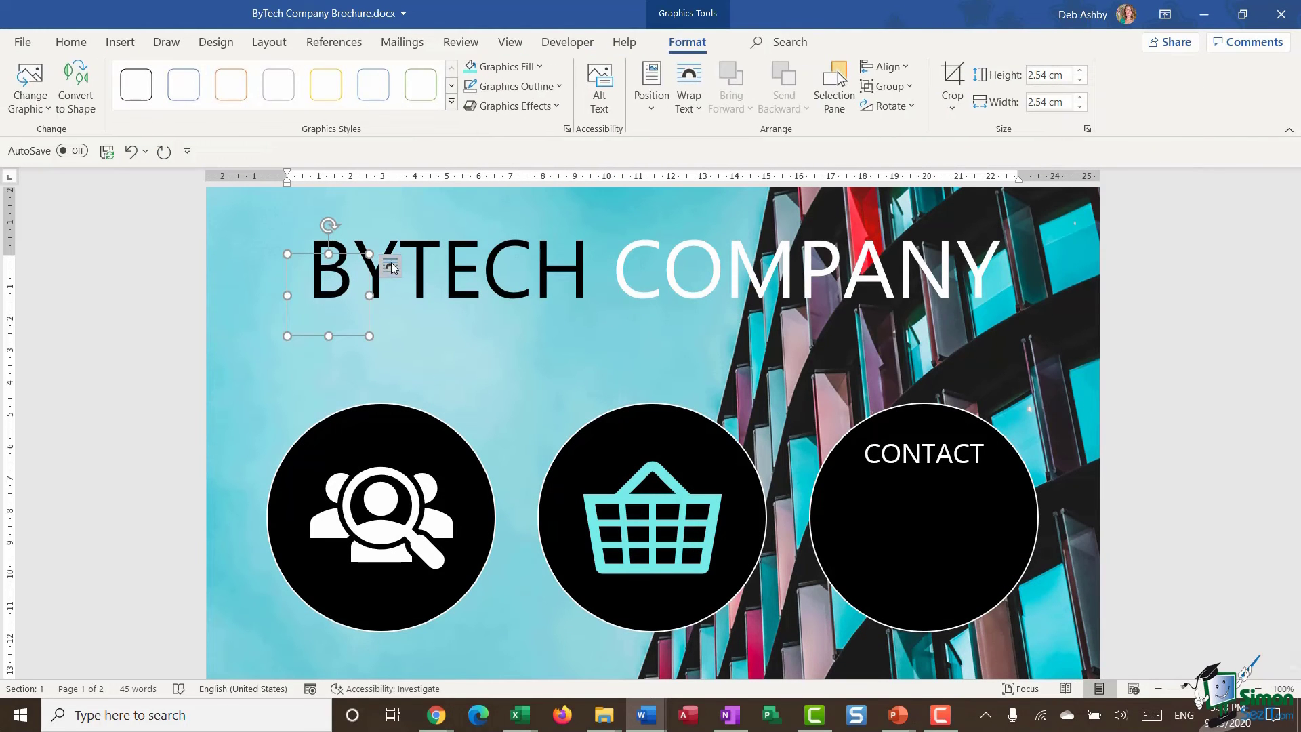
Set the telephone icon's text wrapping to In Front of Text.
click(391, 266)
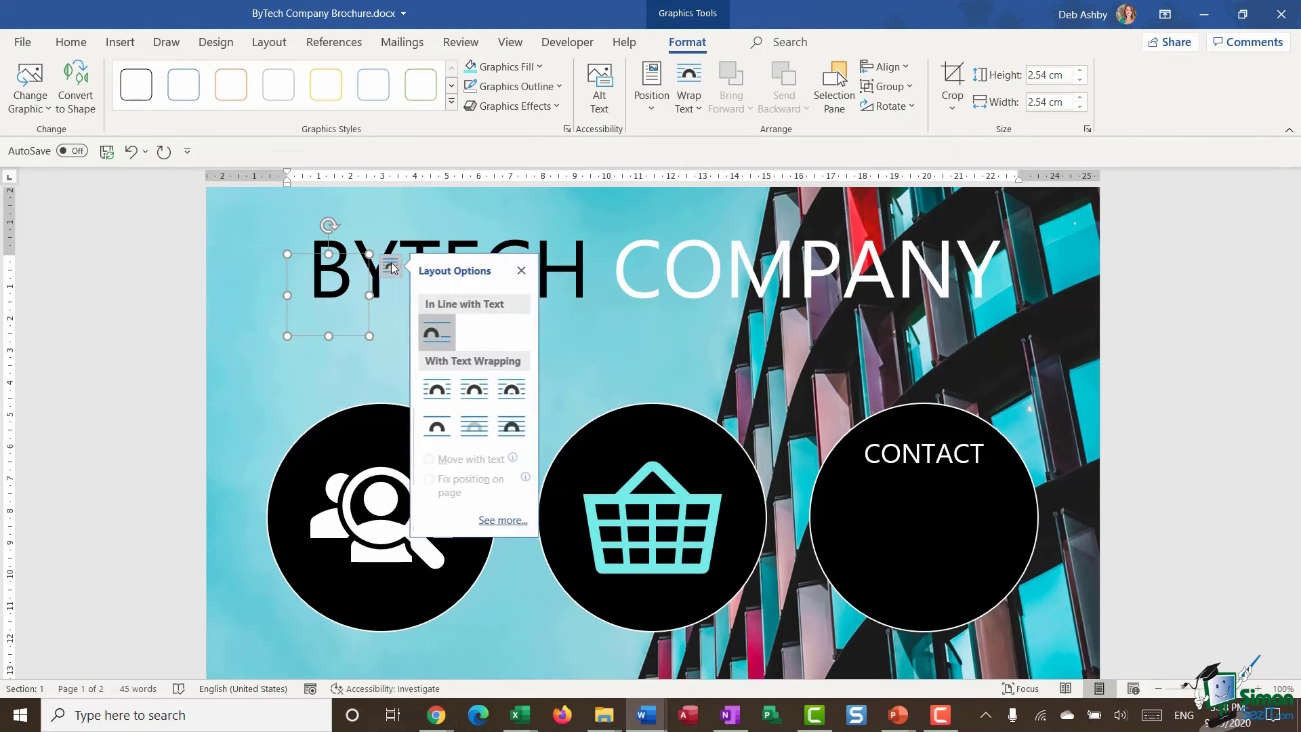
click(514, 436)
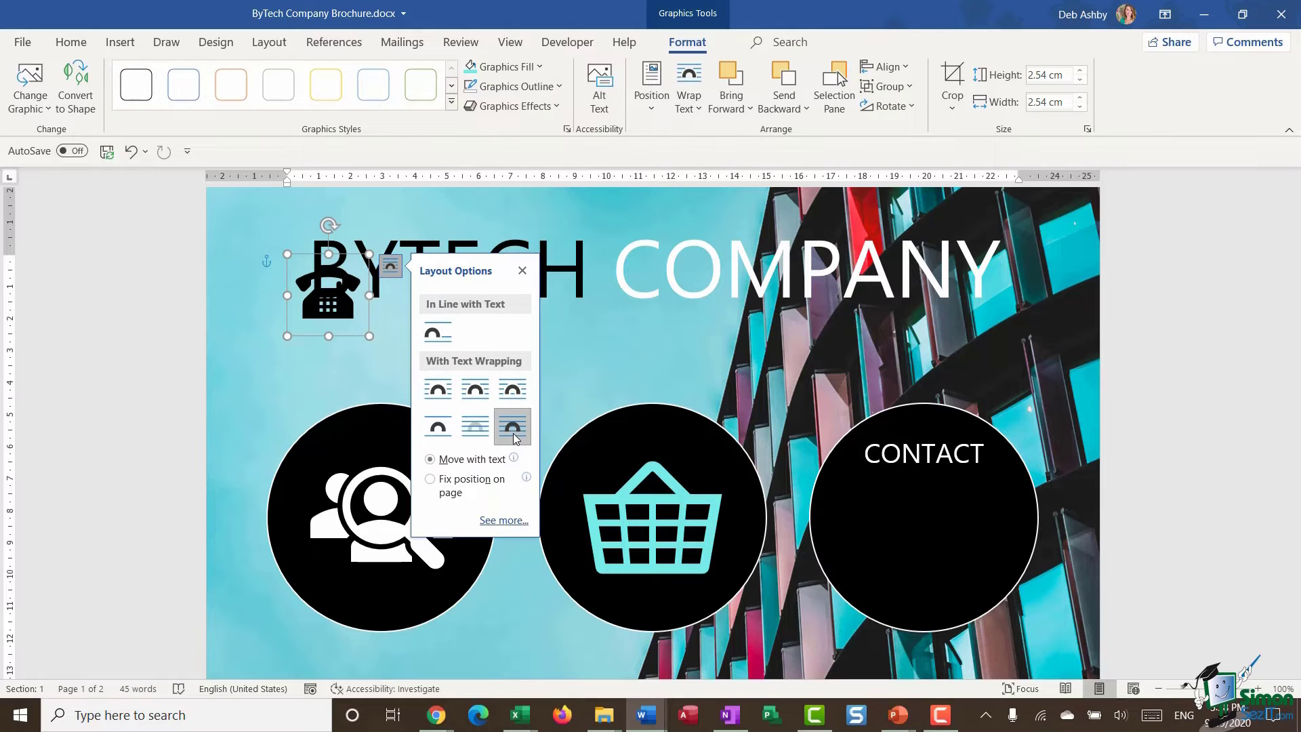
Choose a custom fill colour for the telephone icon, setting a pinkish red of RGB 213, 47, 94.
click(539, 67)
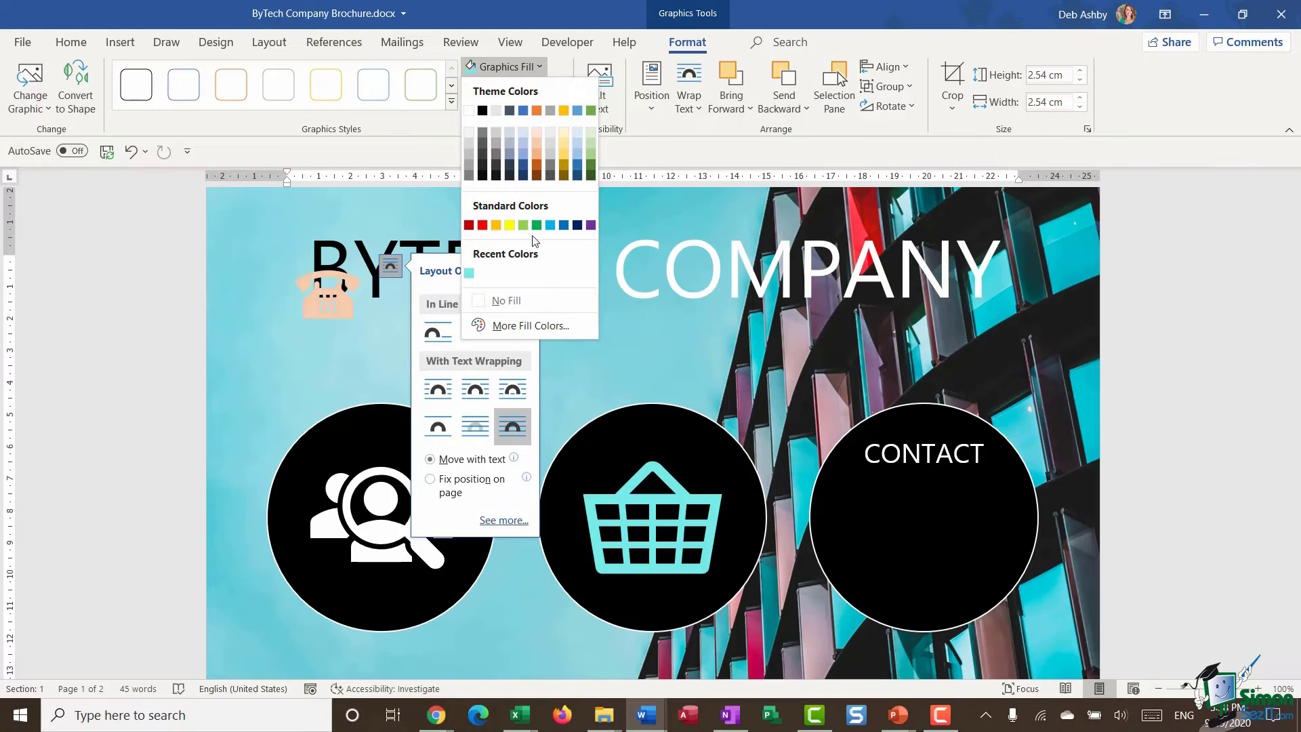
click(516, 329)
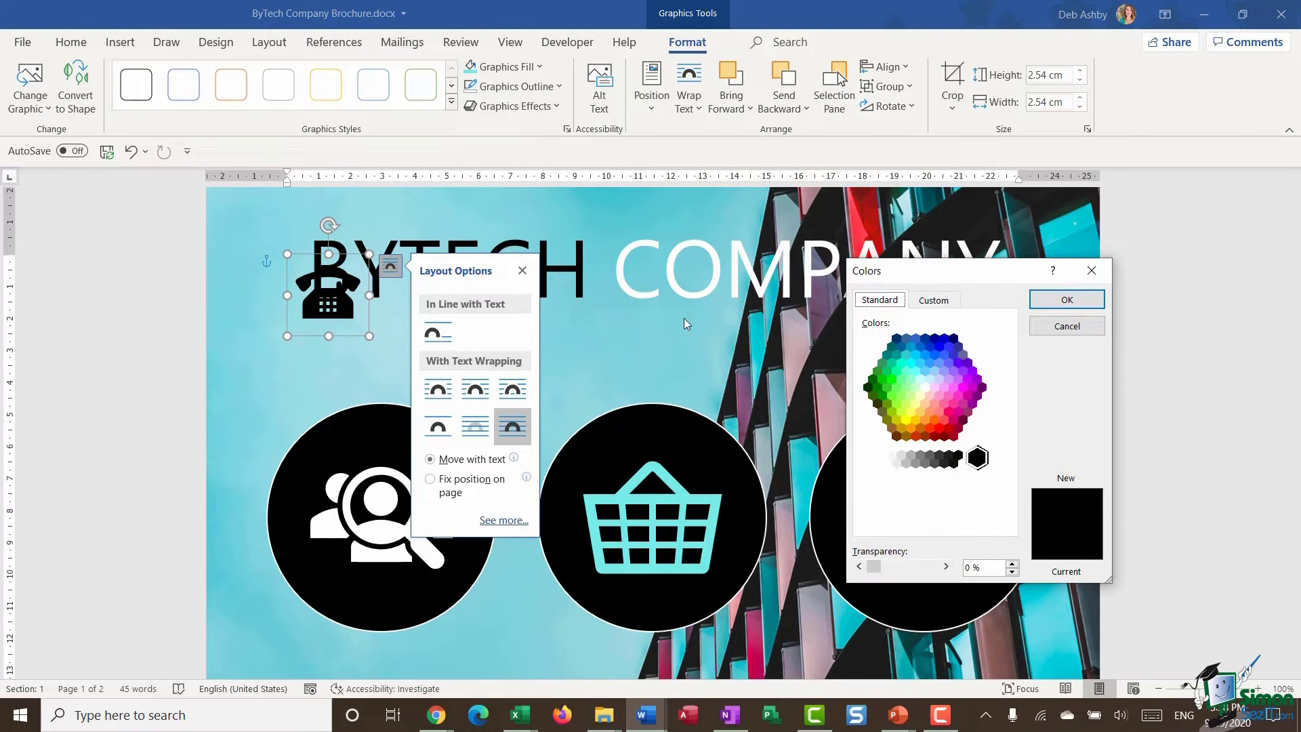
drag(969, 273, 590, 235)
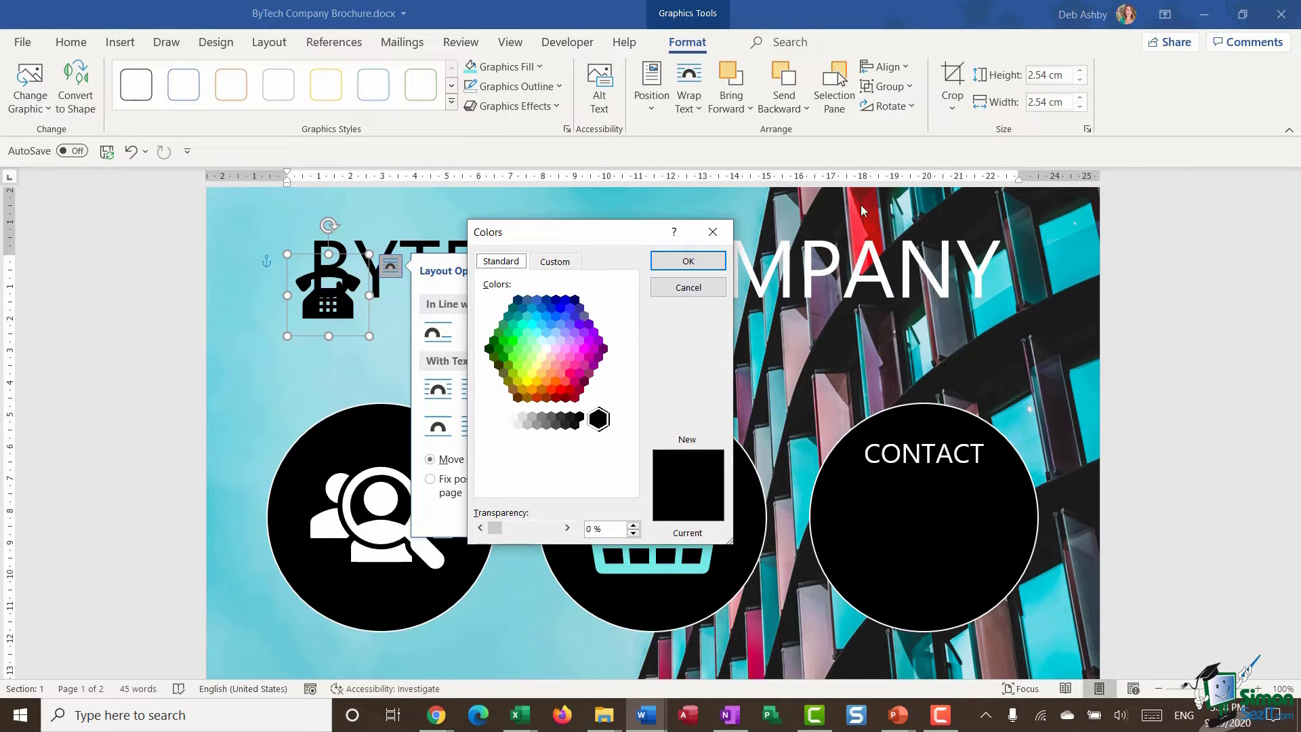
click(570, 372)
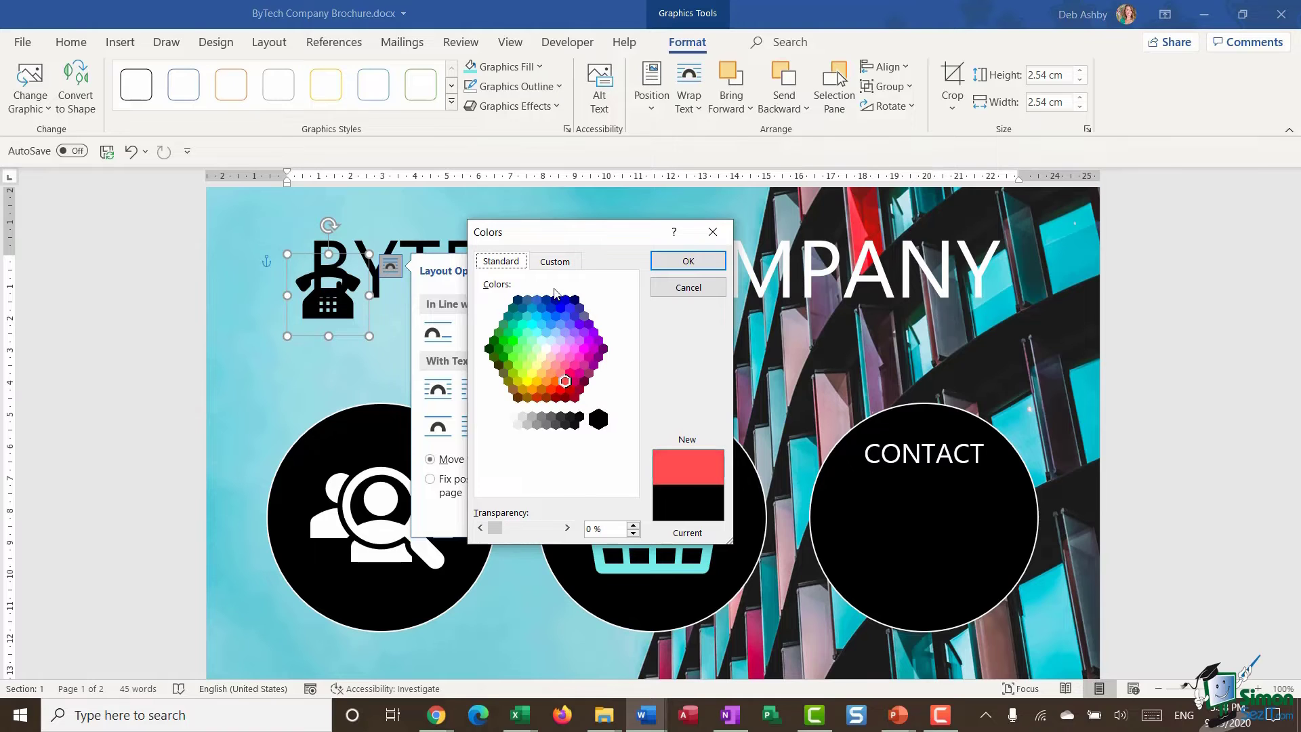
click(555, 262)
drag(488, 298, 630, 344)
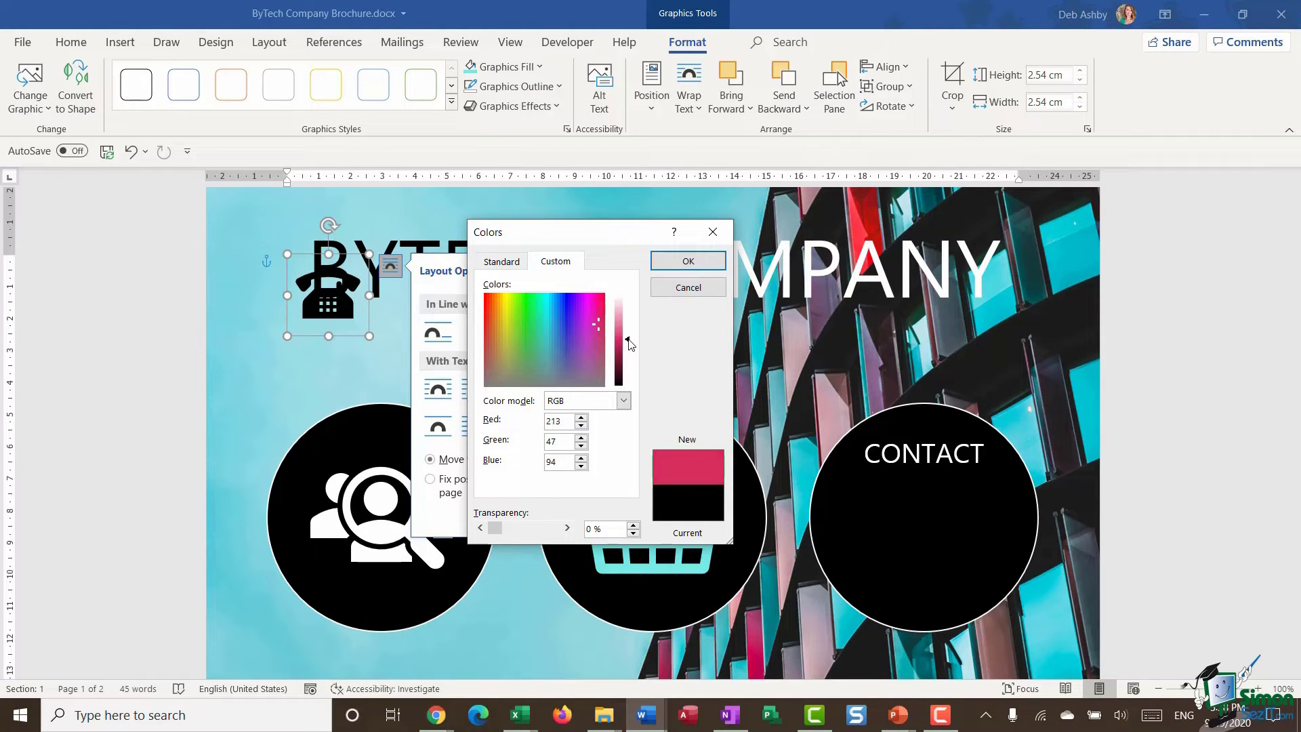
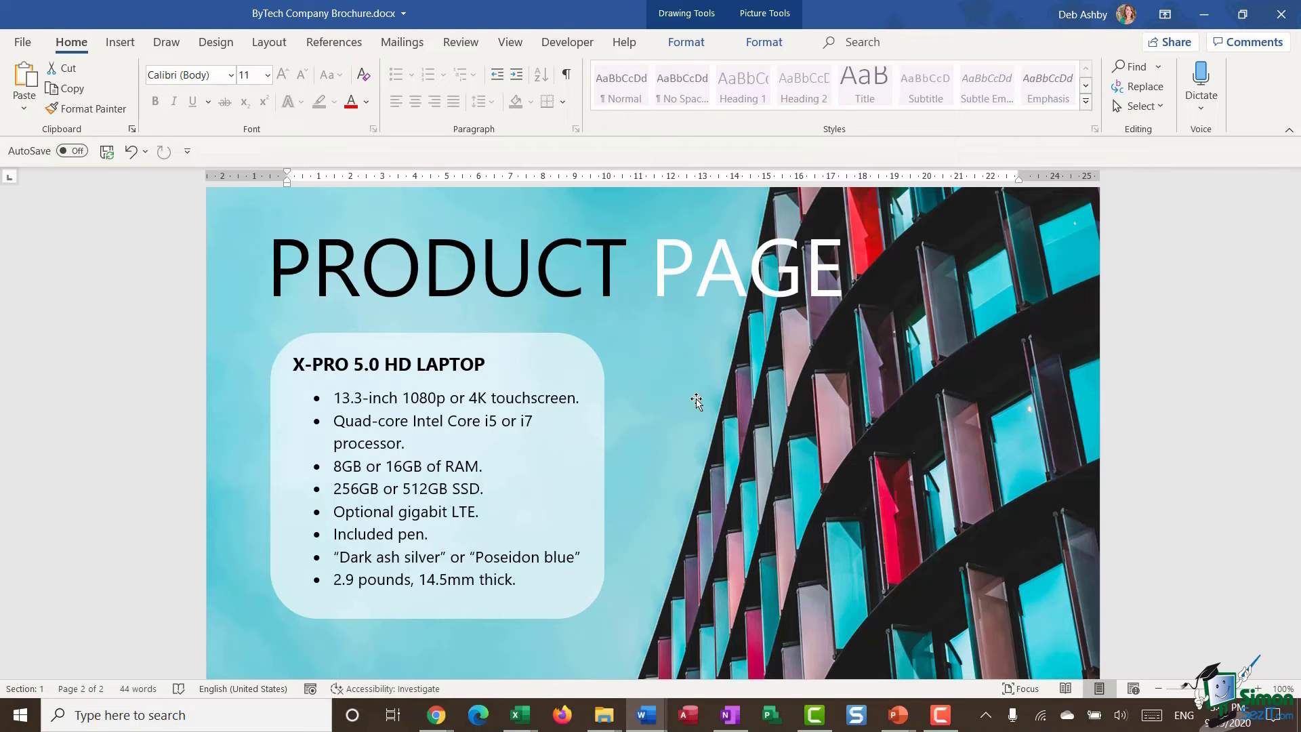
Browse the online 3D model categories, look through Animals, and return to the category overview.
click(122, 43)
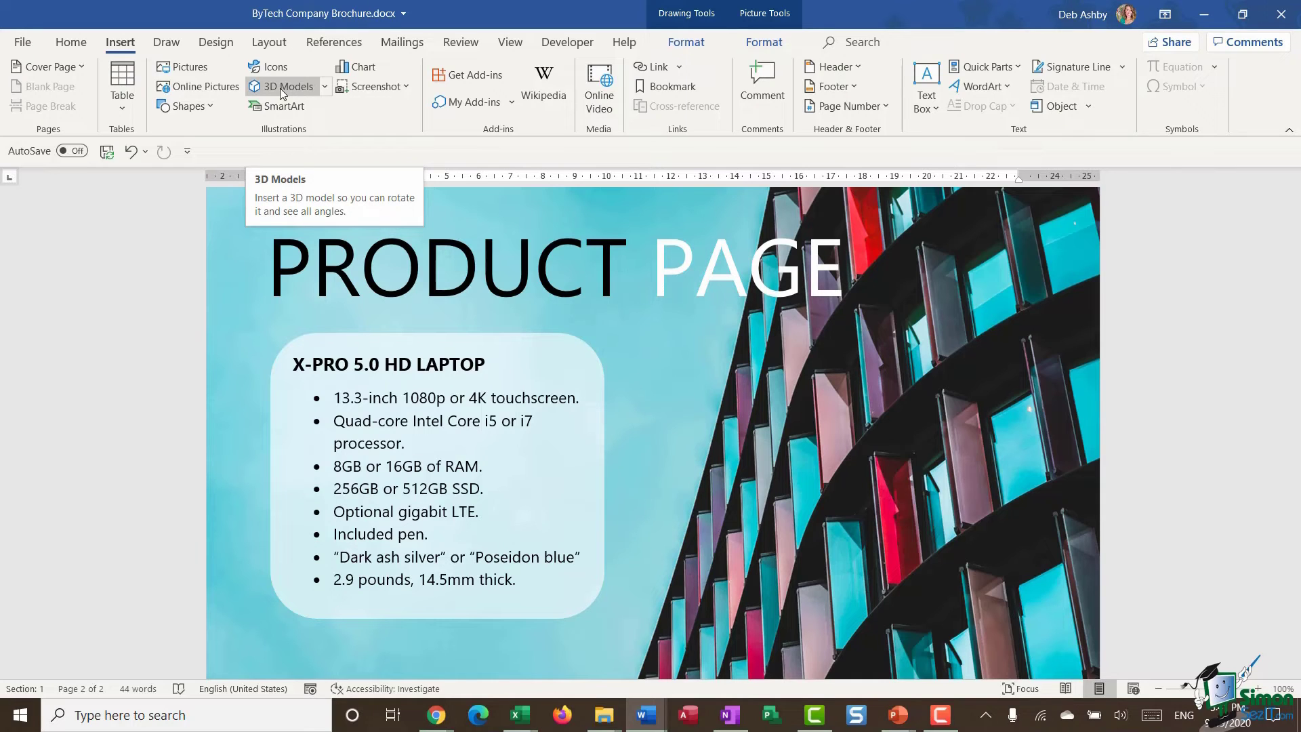
click(324, 86)
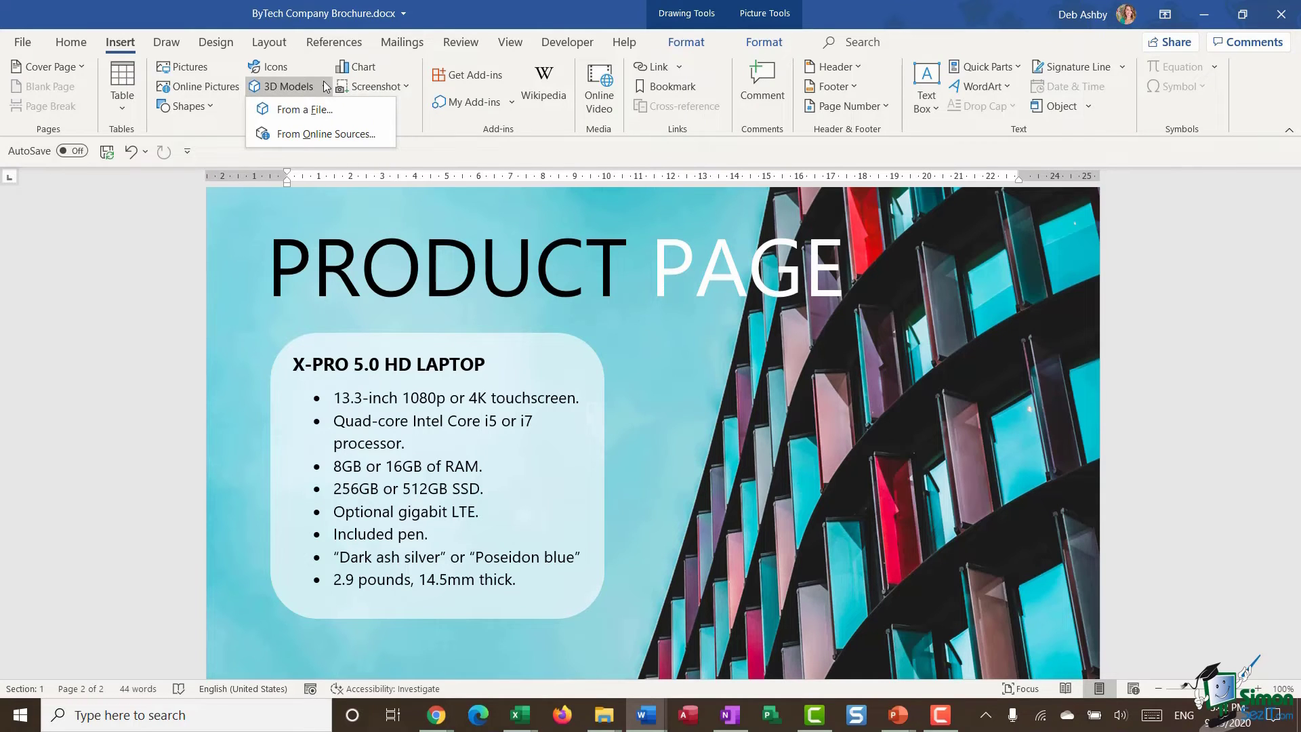
click(351, 139)
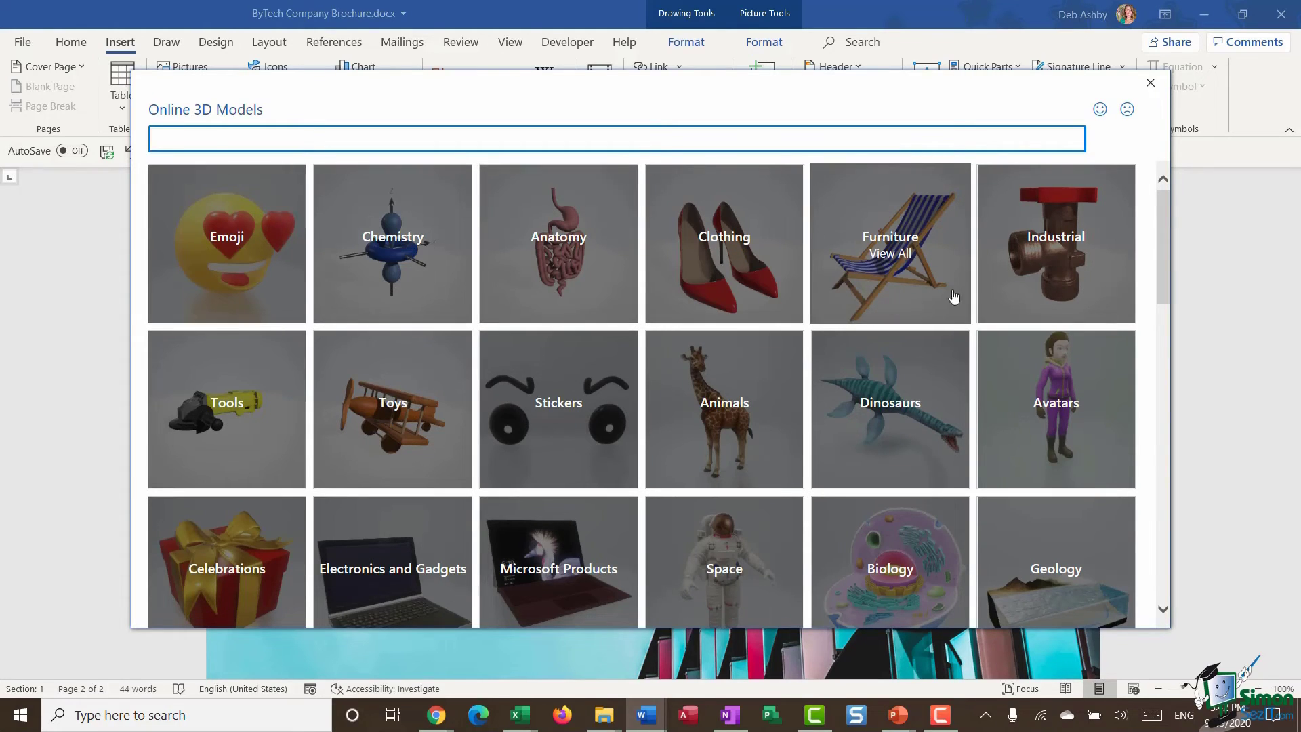
click(1161, 203)
drag(1161, 203, 1153, 244)
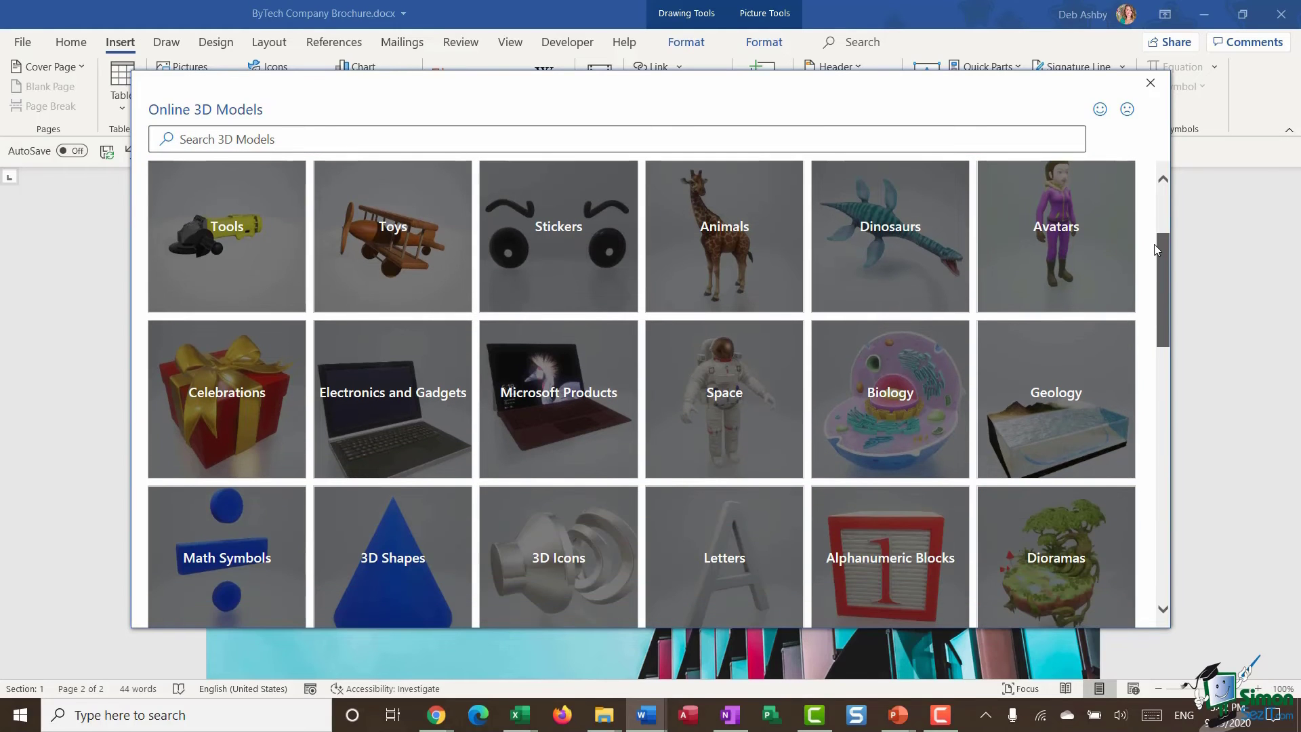
click(724, 234)
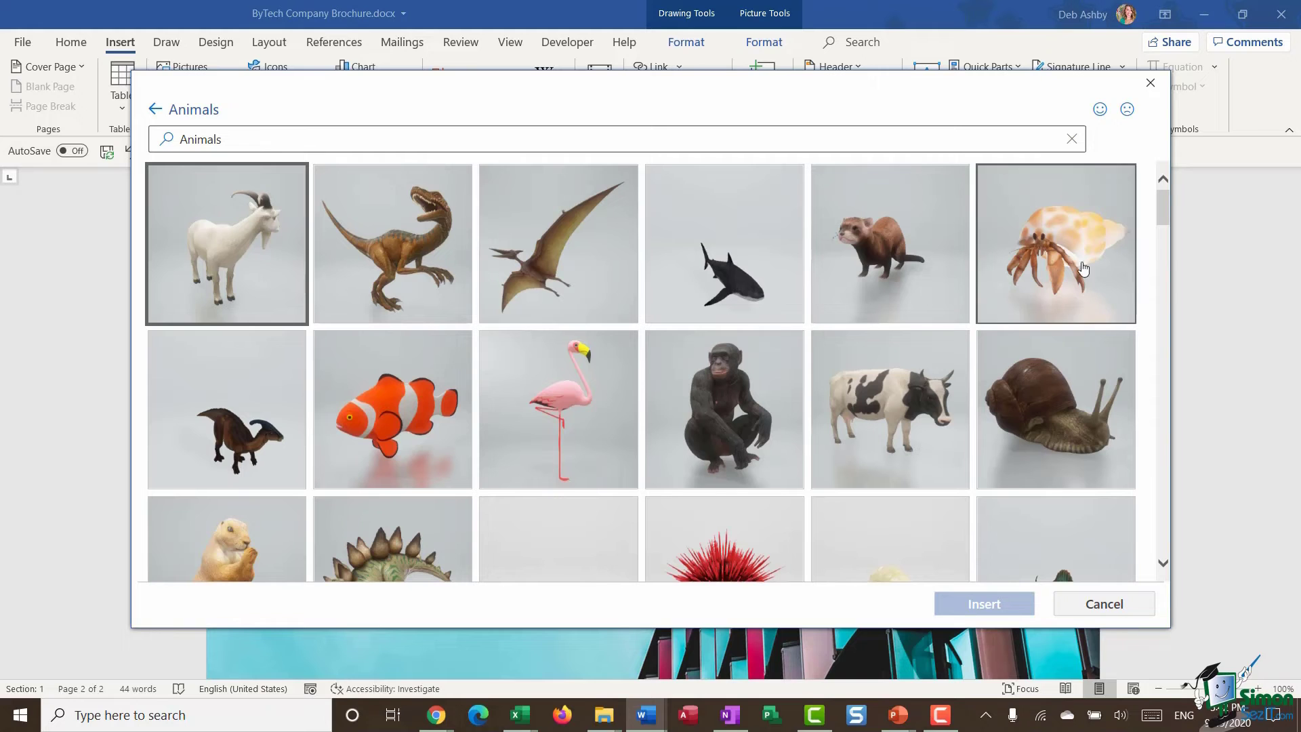
mouse_move(1161, 205)
mouse_down()
mouse_move(1171, 306)
mouse_move(1163, 197)
mouse_up()
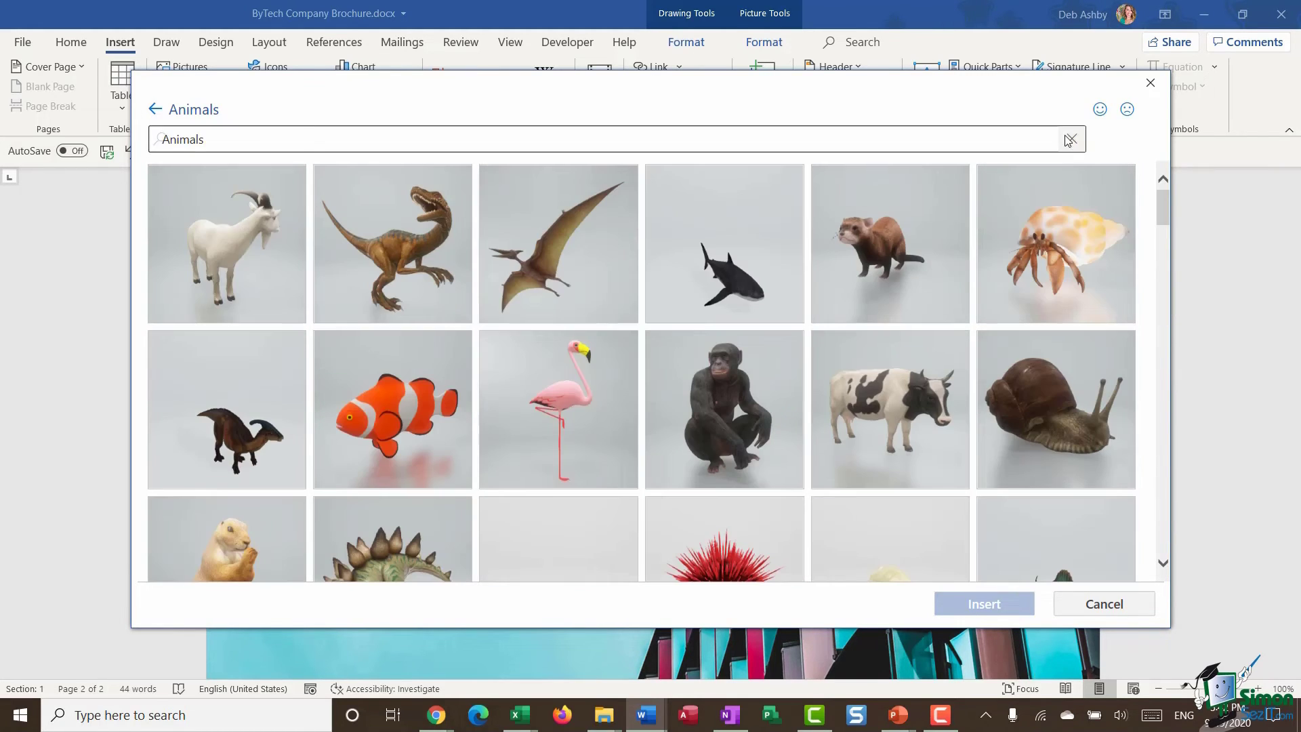
click(1071, 139)
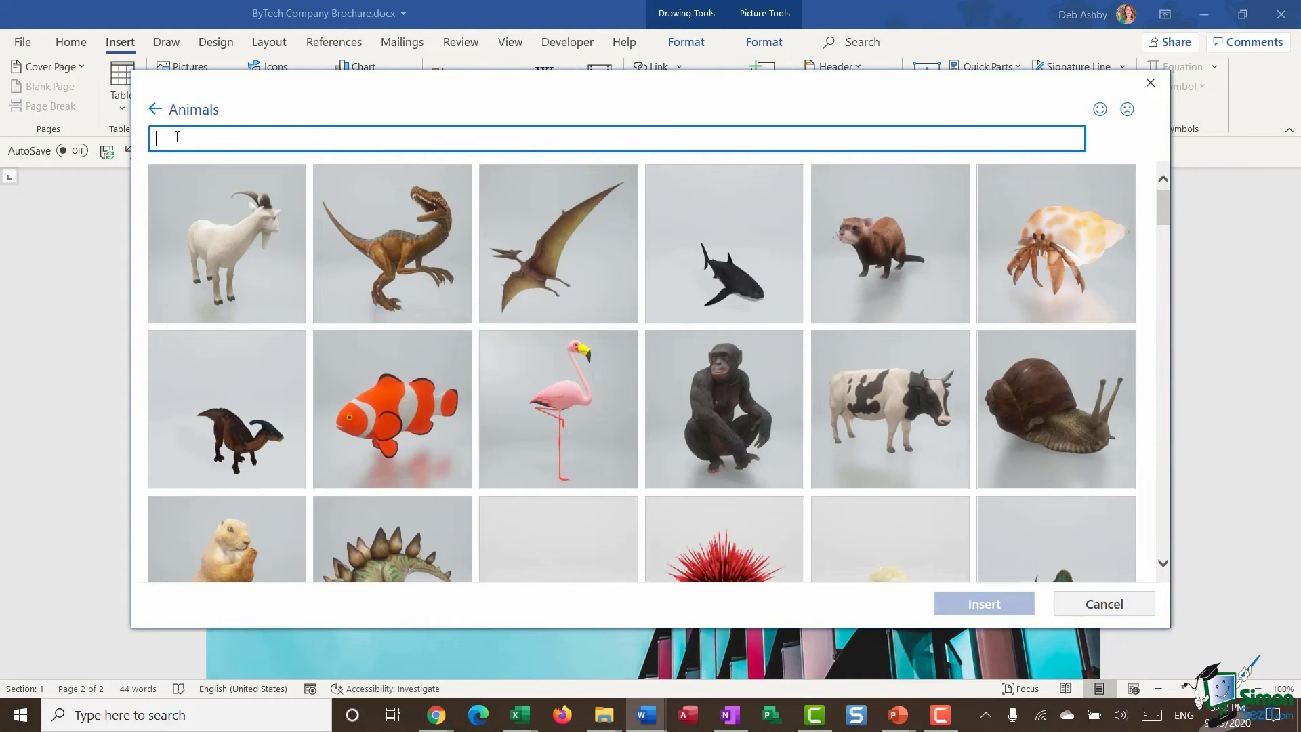
click(155, 109)
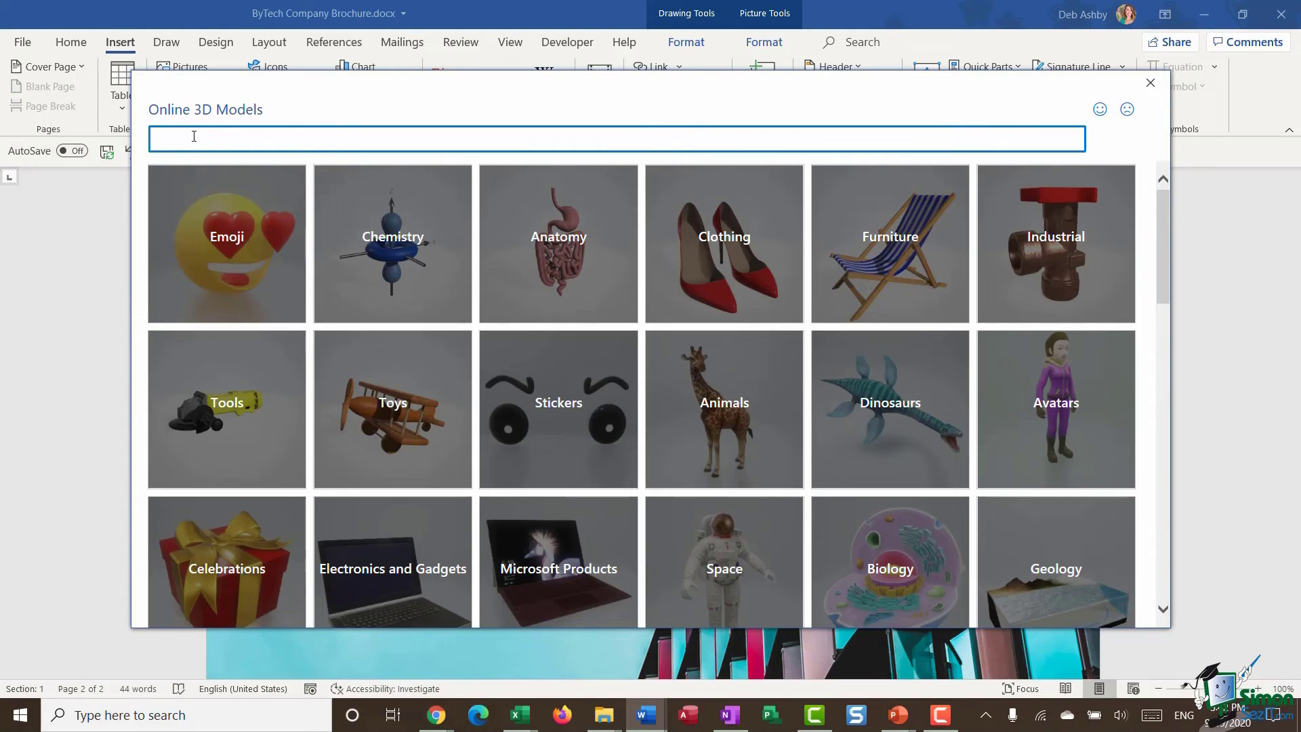
Search the online 3D models for "laptop" and insert the blue laptop model with the snowy mountain screen.
text(laptop)
key(Return)
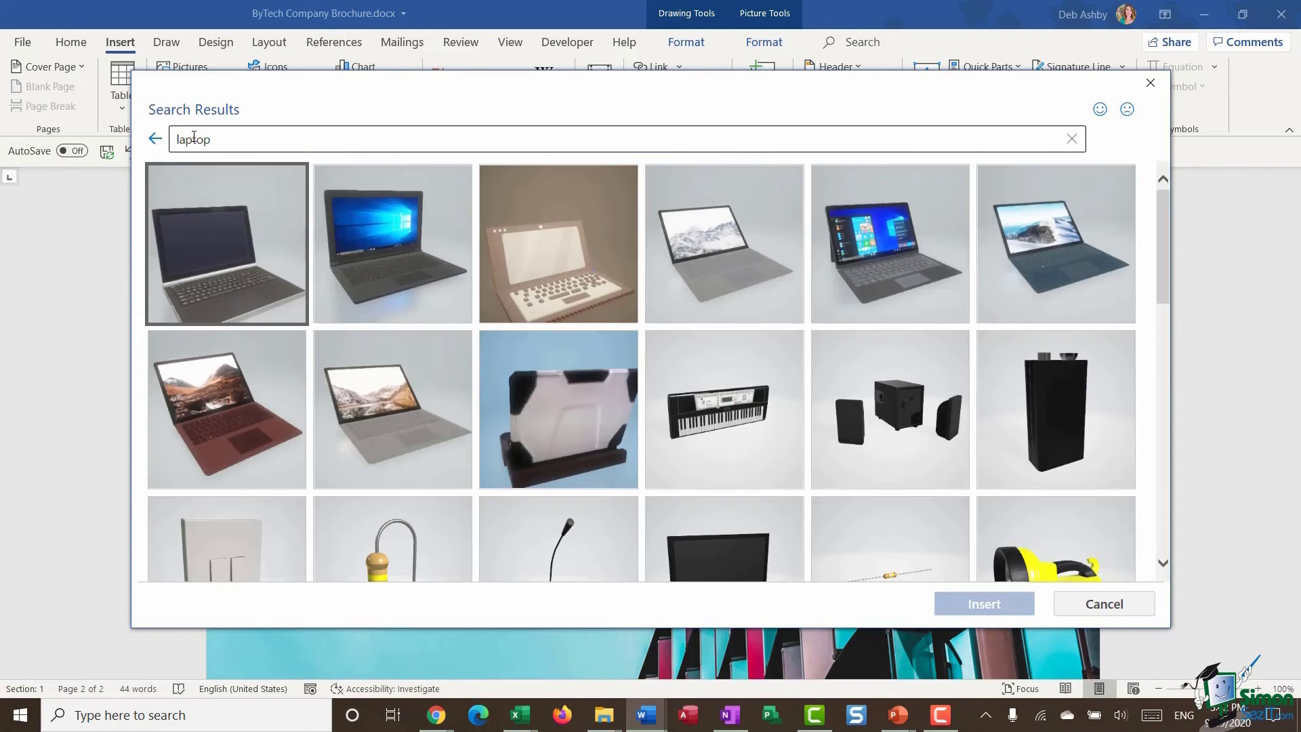
scroll(749, 296, down, 7)
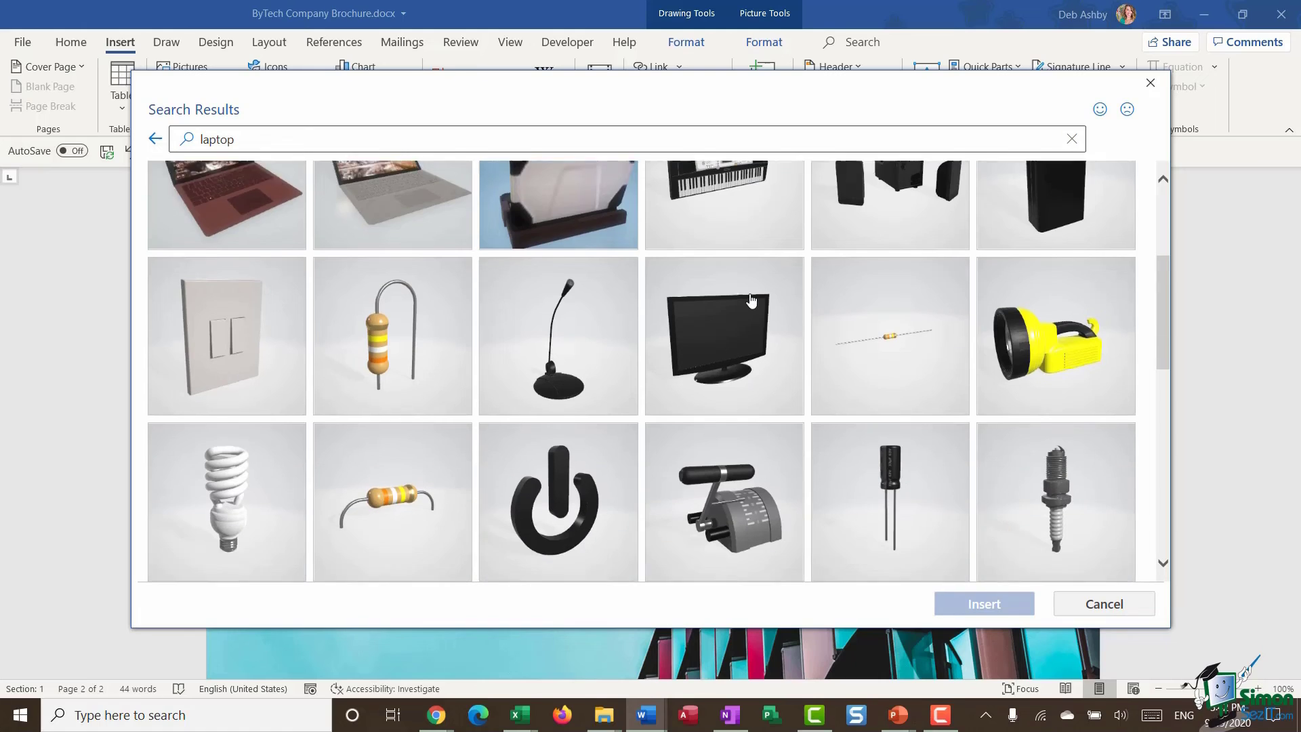
scroll(751, 299, up, 7)
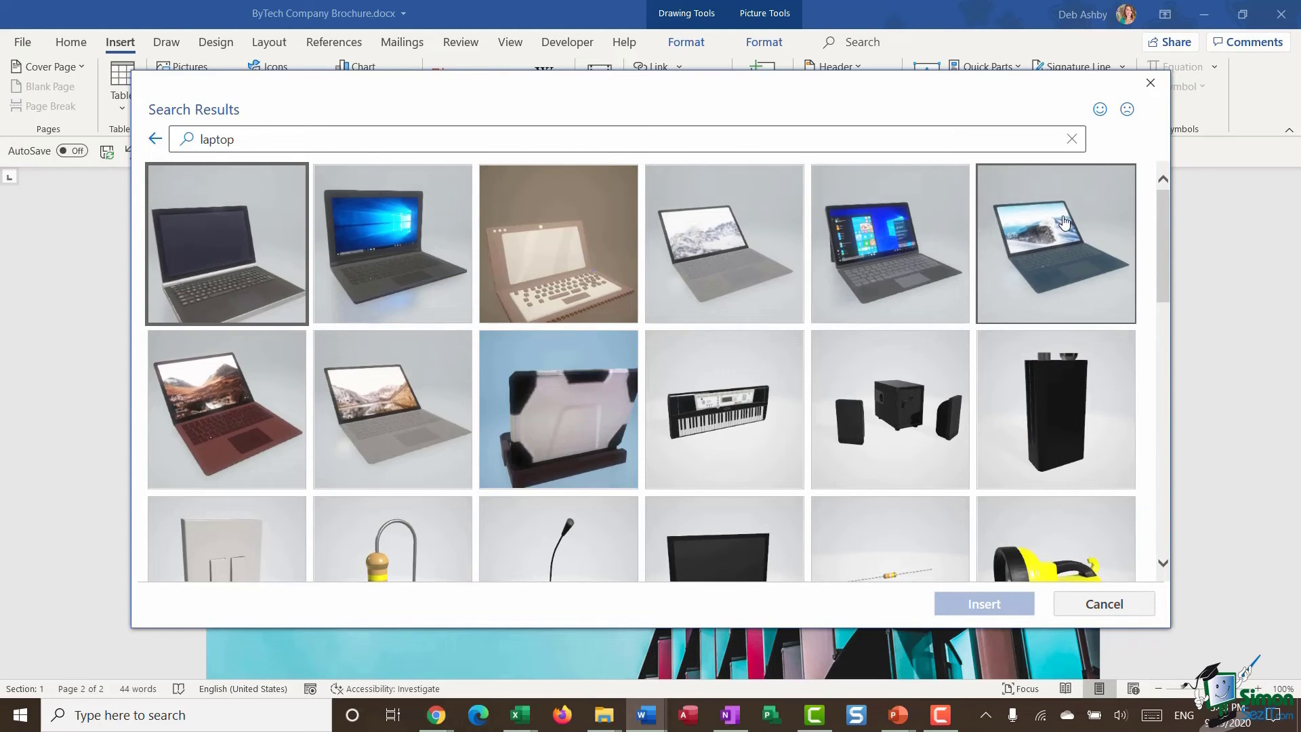
click(1049, 232)
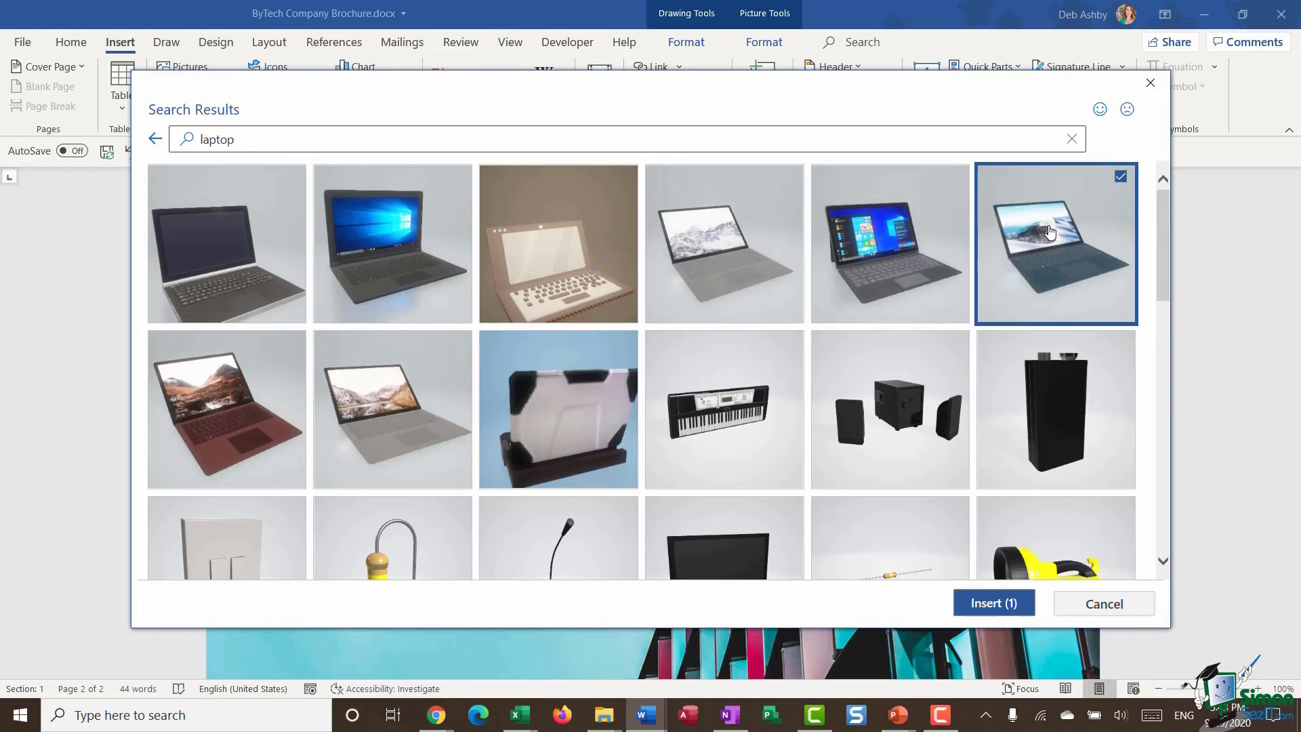
click(993, 603)
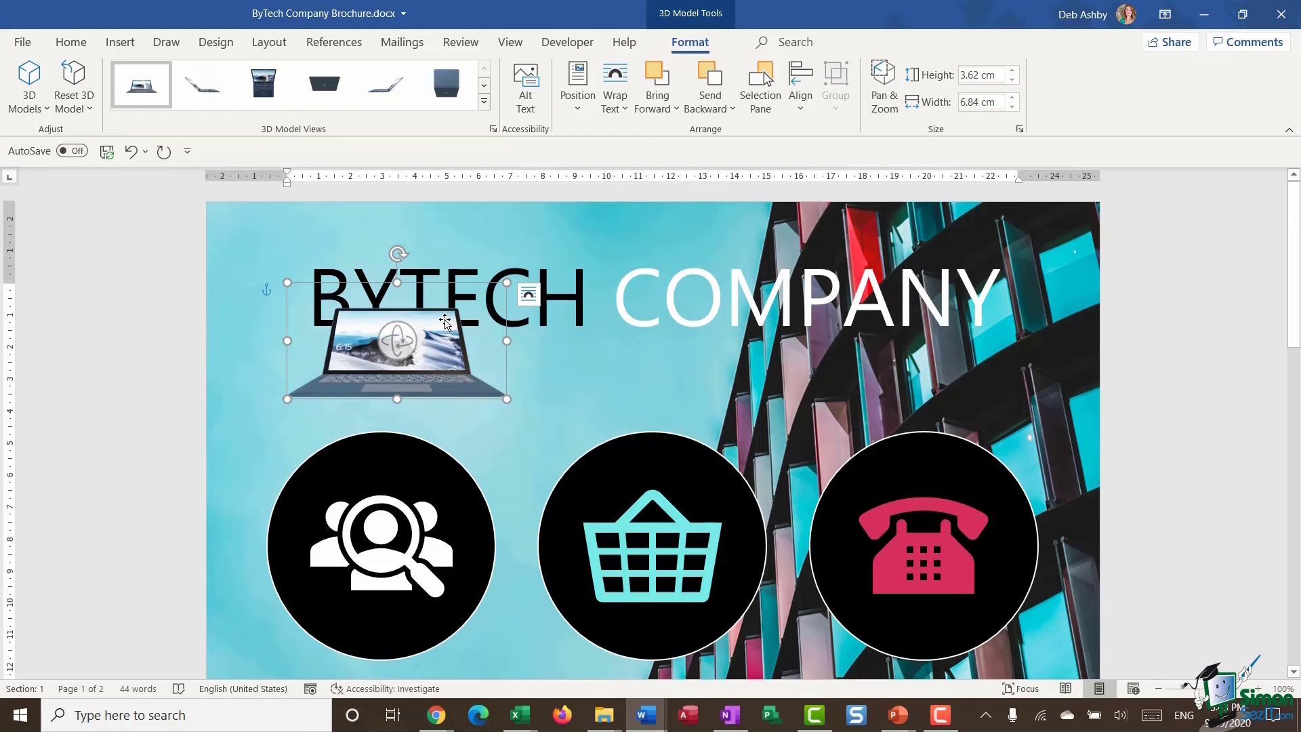
Set the laptop model's text wrapping to In Front of Text and move it onto the Product Page beside the specifications.
click(529, 295)
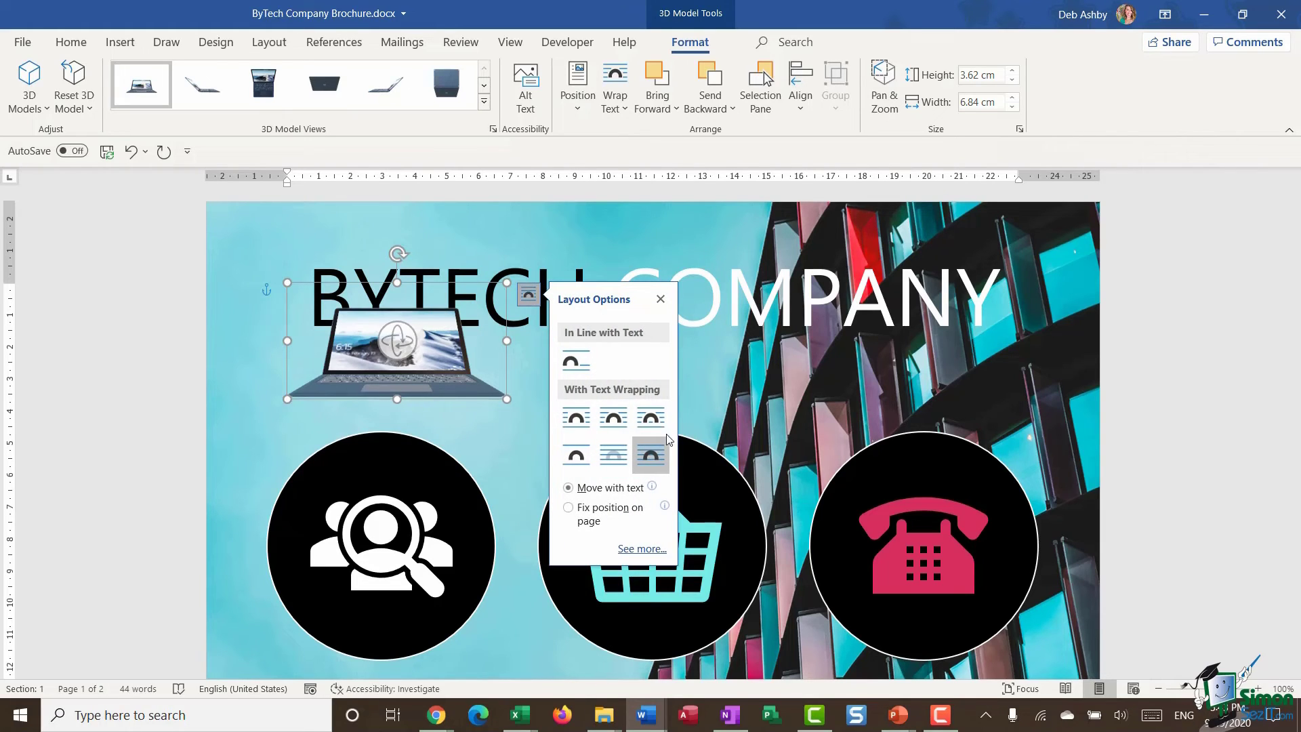
click(651, 459)
drag(471, 354, 813, 620)
scroll(813, 620, down, 5)
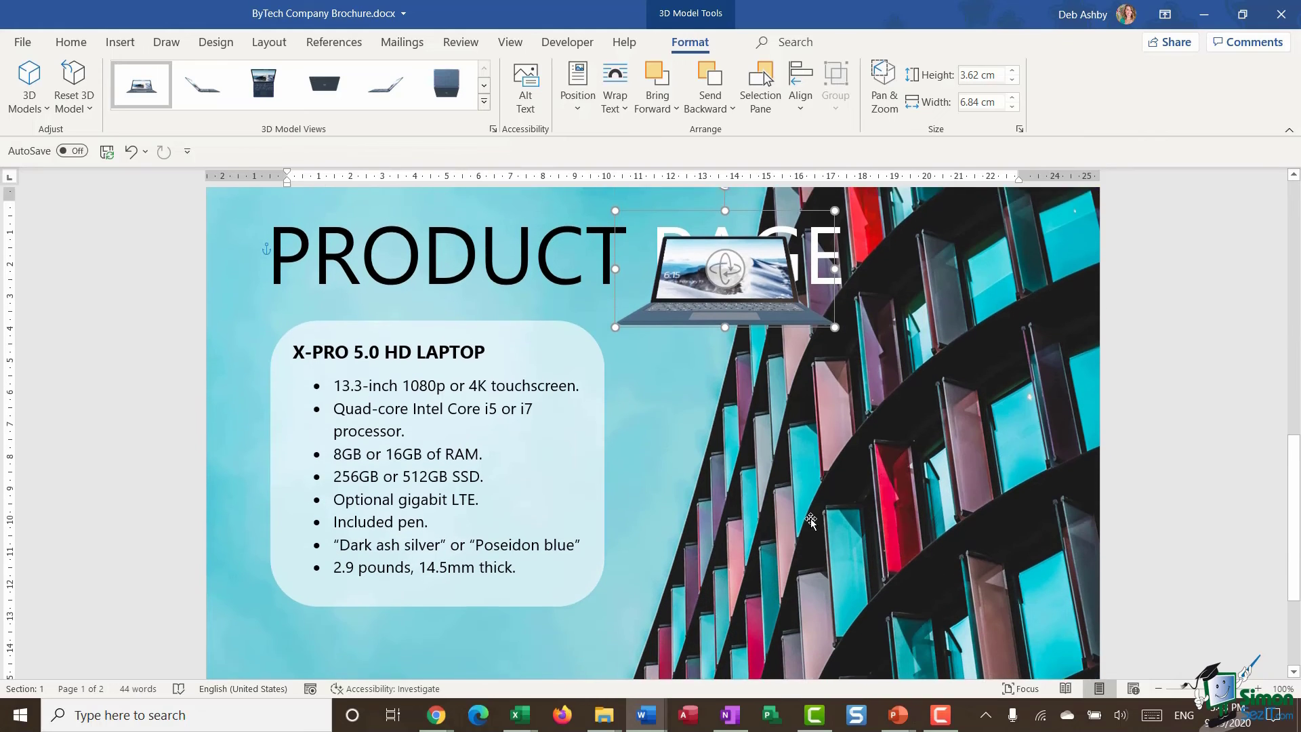
drag(772, 220, 894, 417)
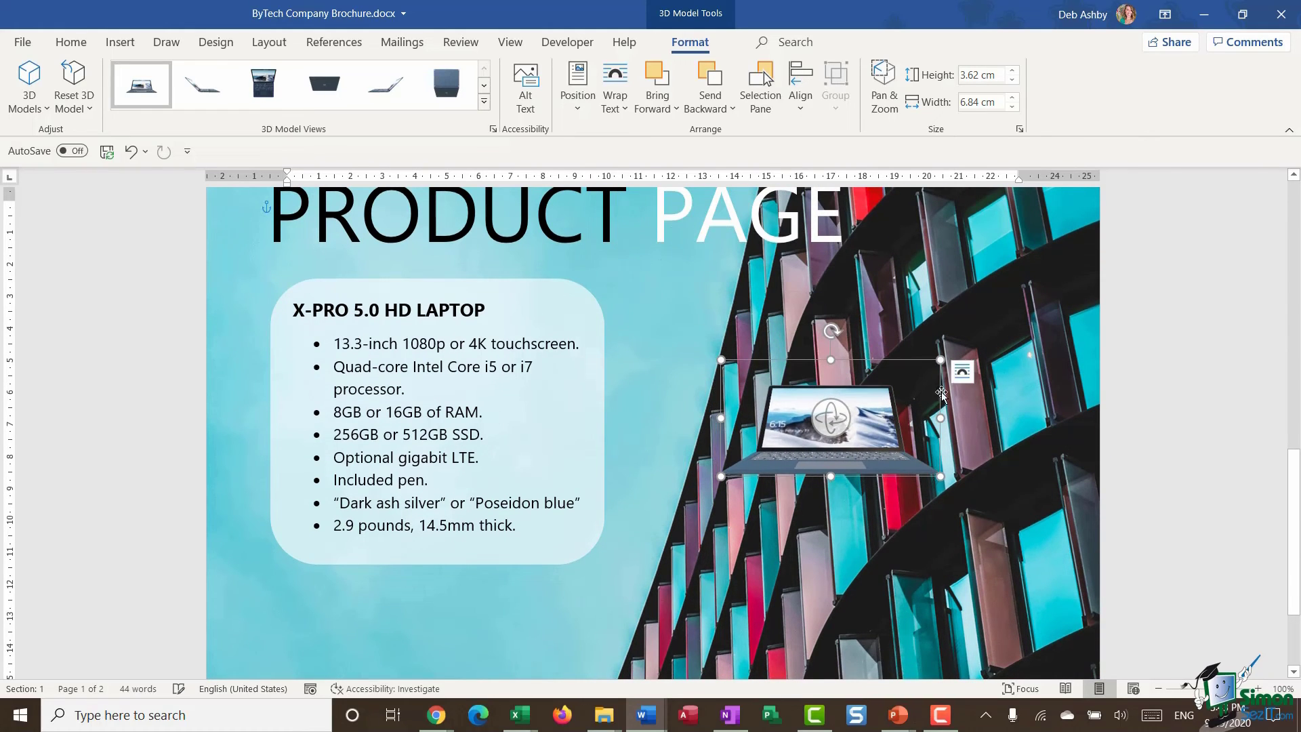
Enlarge the laptop model to about 5.57 cm high by 10.54 cm wide, reposition it, and rotate it in 3D to view different angles.
drag(942, 359, 1059, 296)
drag(961, 392, 891, 403)
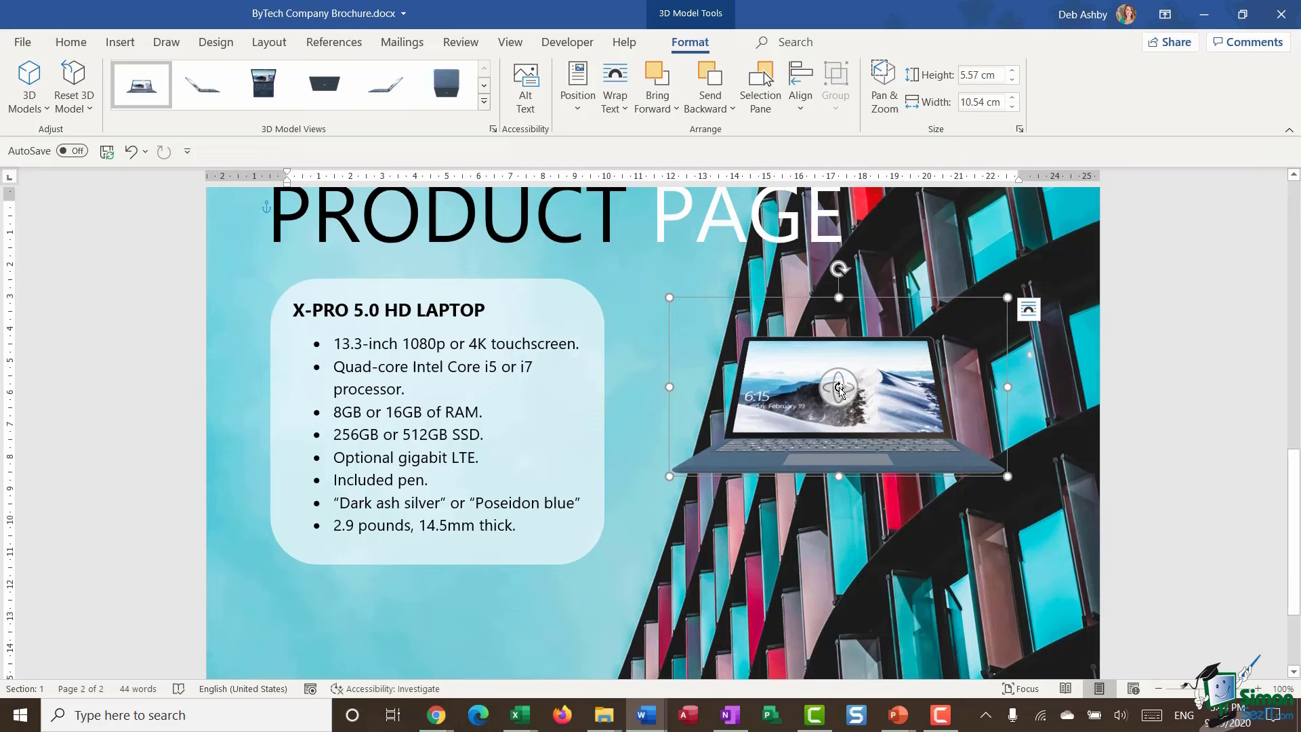
drag(840, 389, 1061, 347)
drag(835, 383, 603, 504)
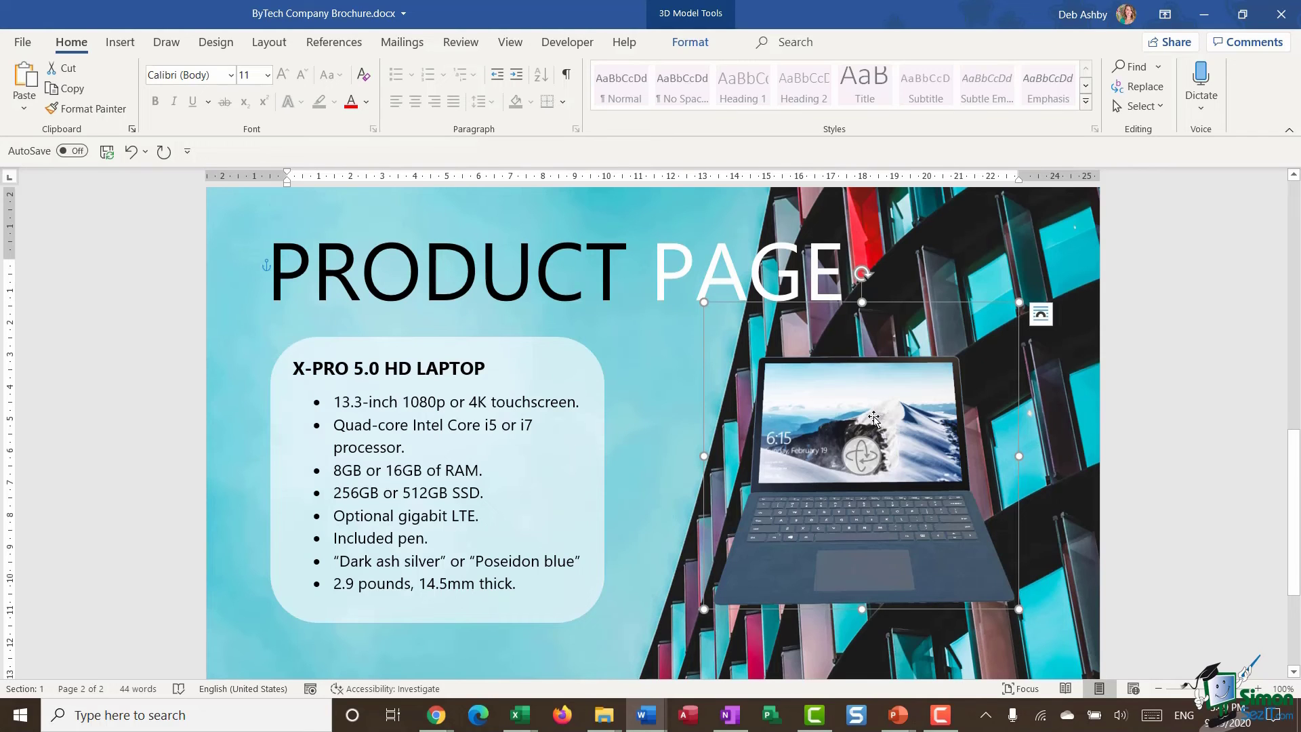
Preview the preset 3D model views on the laptop, such as Below Back.
click(689, 43)
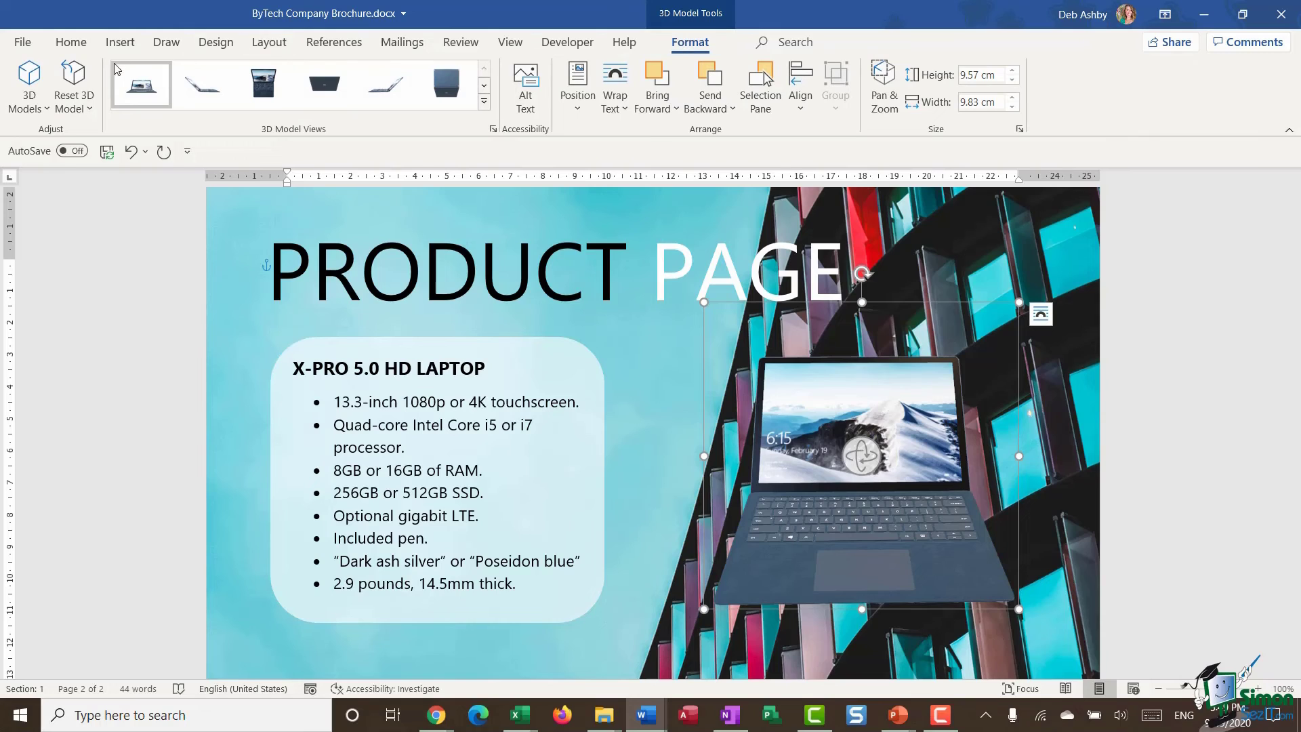
click(483, 102)
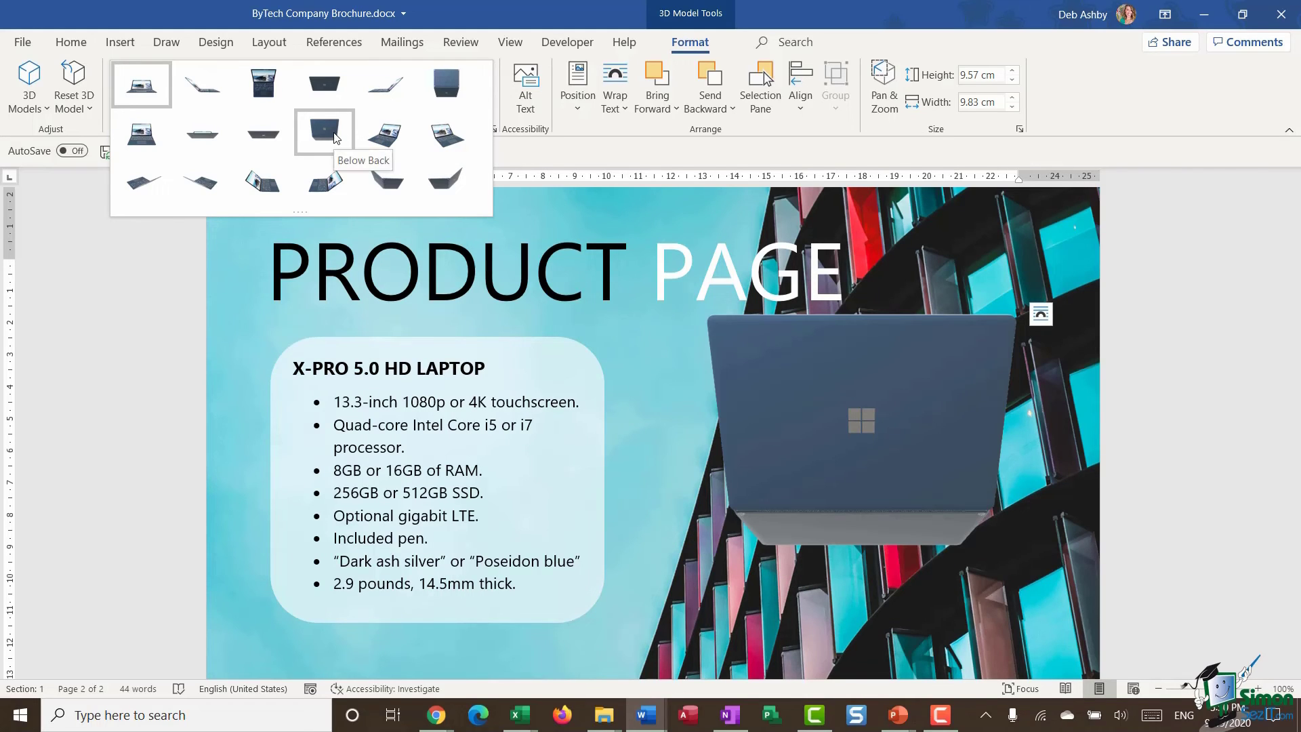
click(151, 88)
Check the options for inserting 3D models and try resetting the laptop's 3D model and size.
click(30, 108)
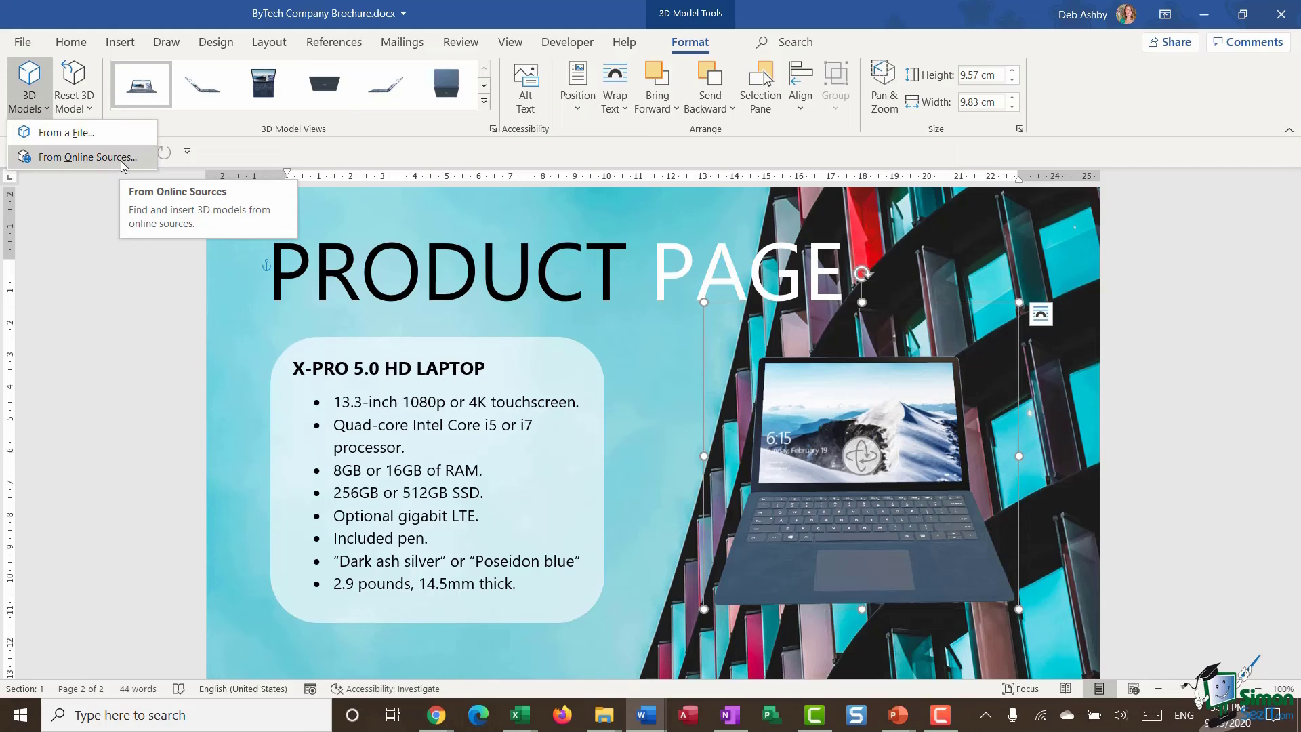
click(80, 108)
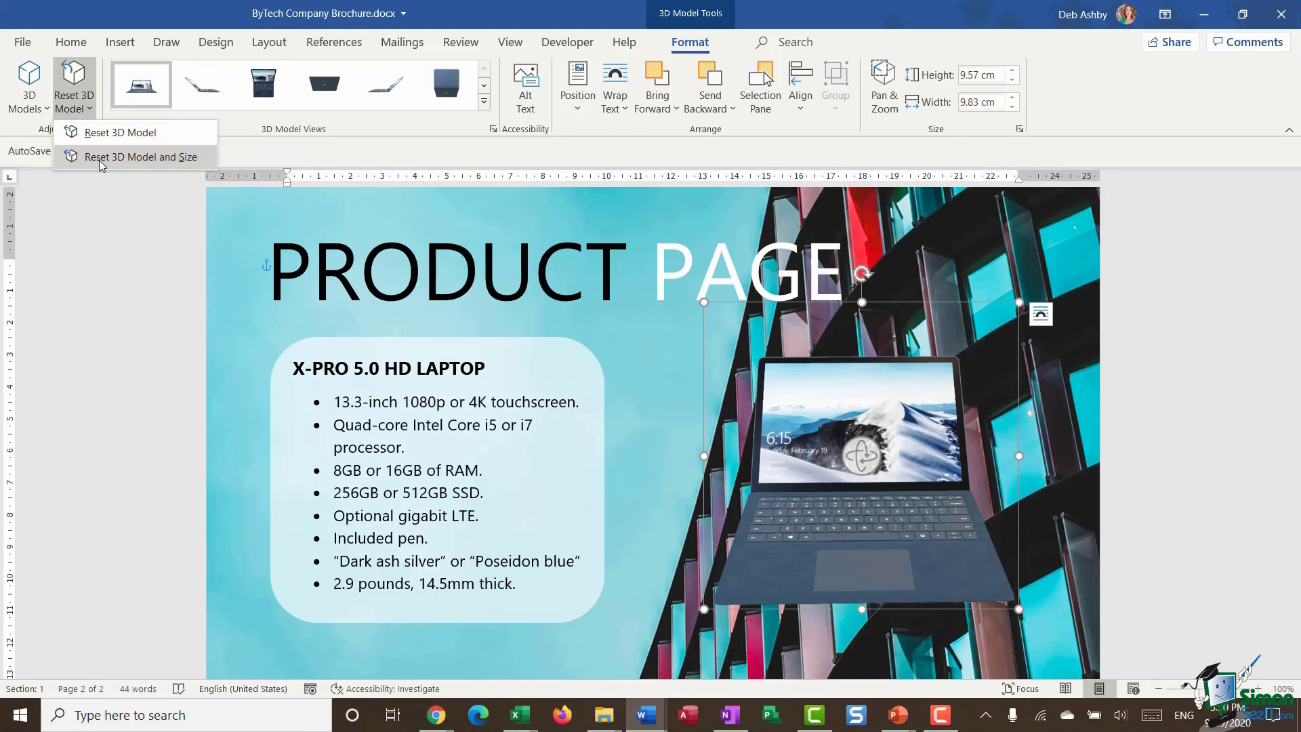
click(184, 158)
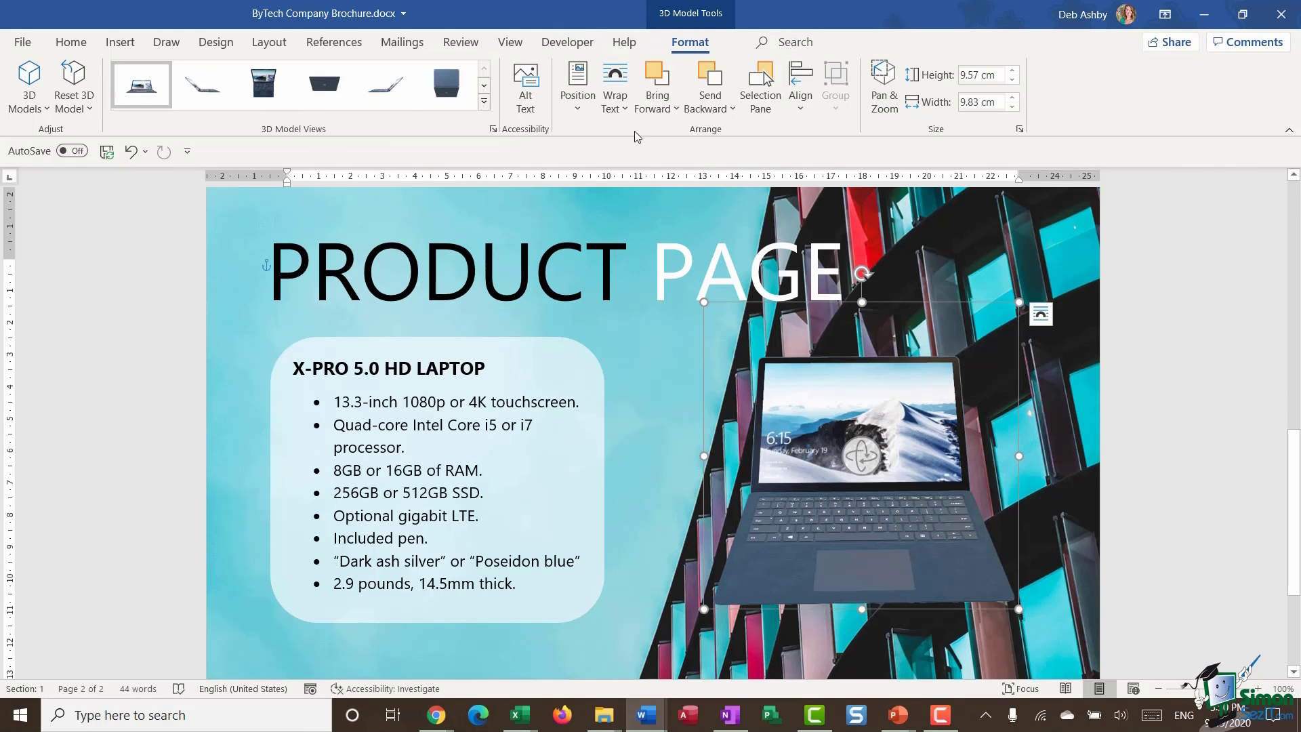
Send the laptop model to the back of the stacking order and bring it to the front again.
click(672, 108)
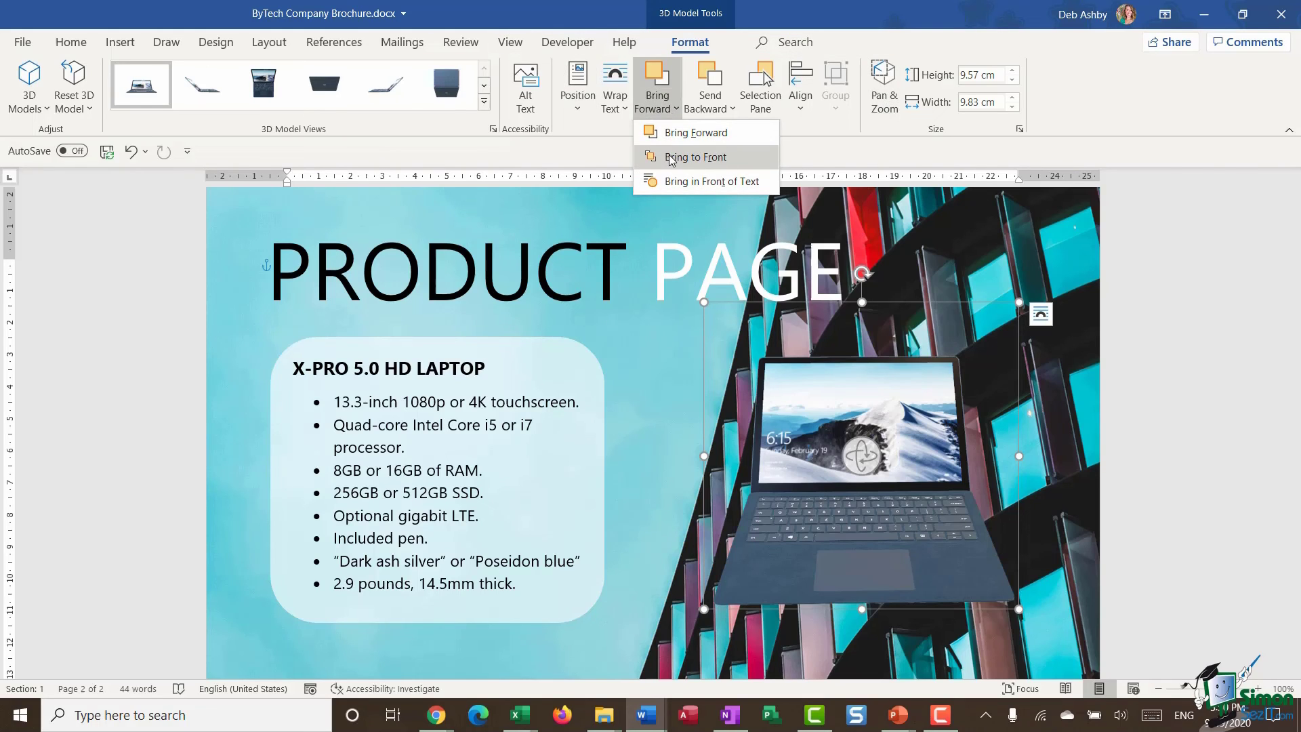
click(728, 107)
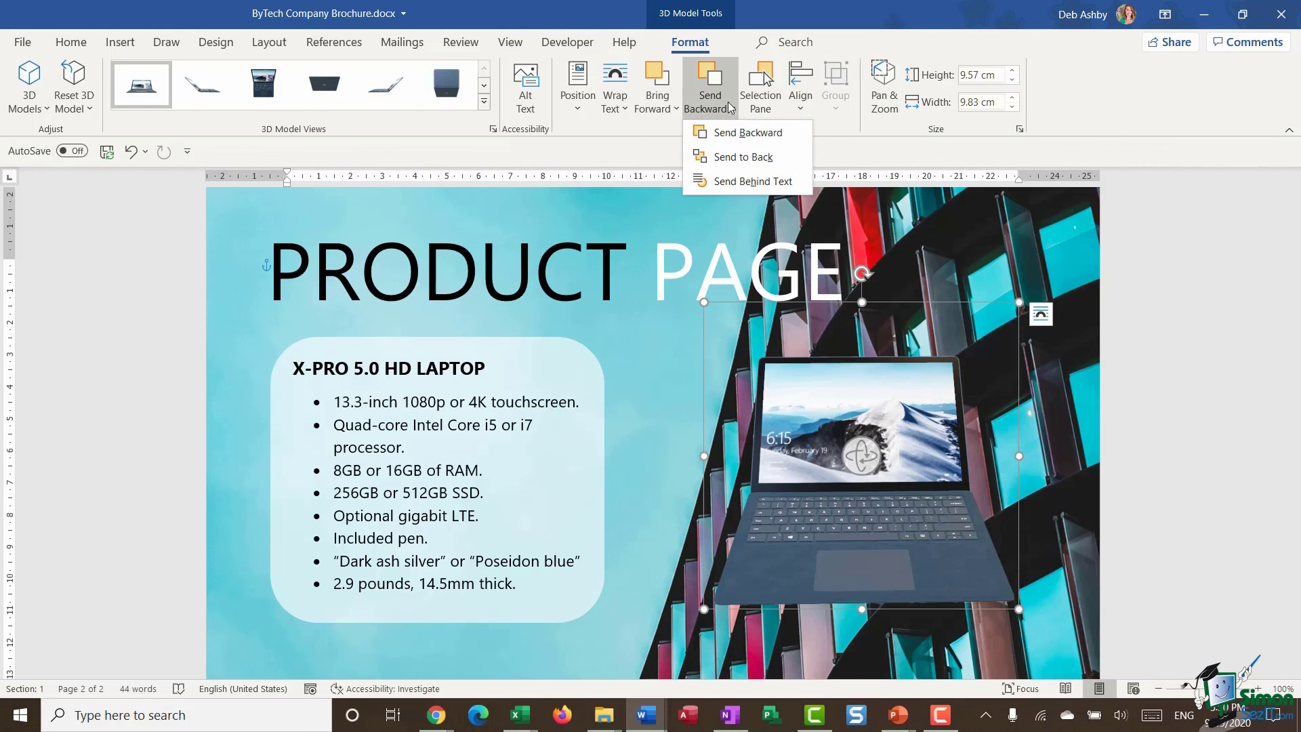
click(734, 159)
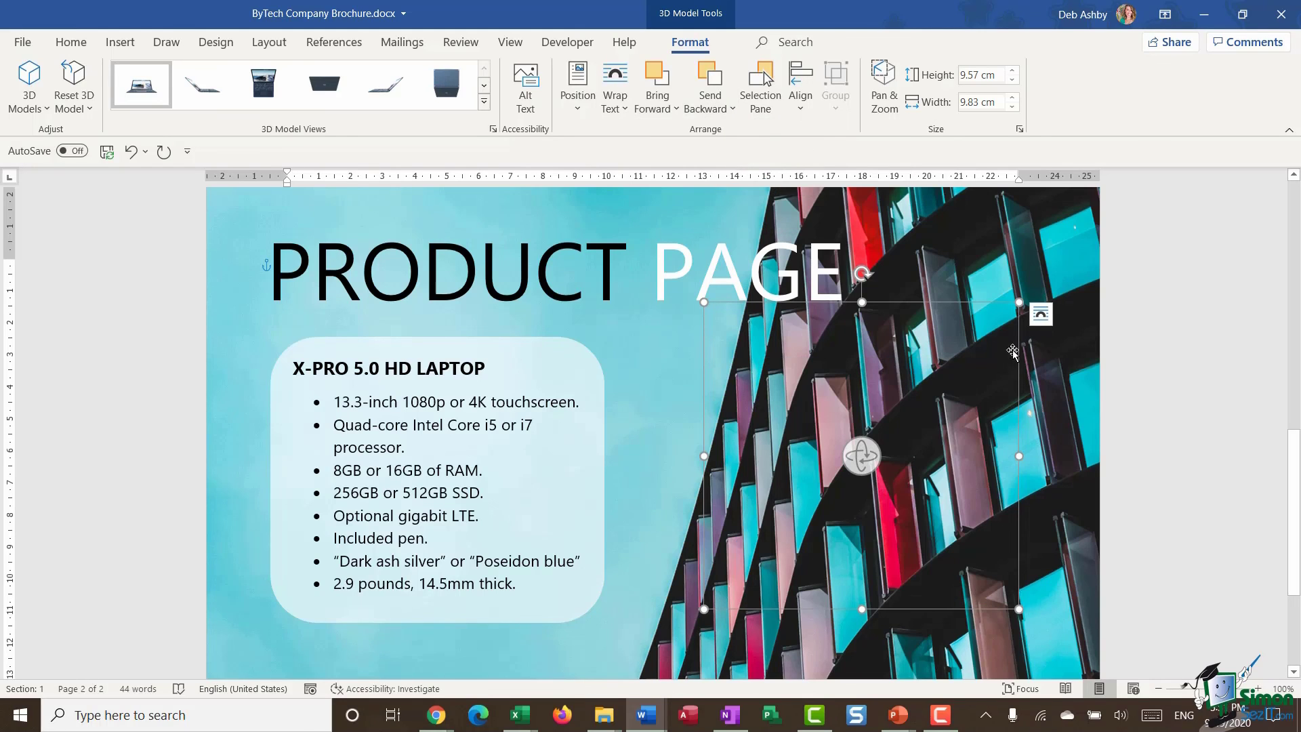
click(659, 105)
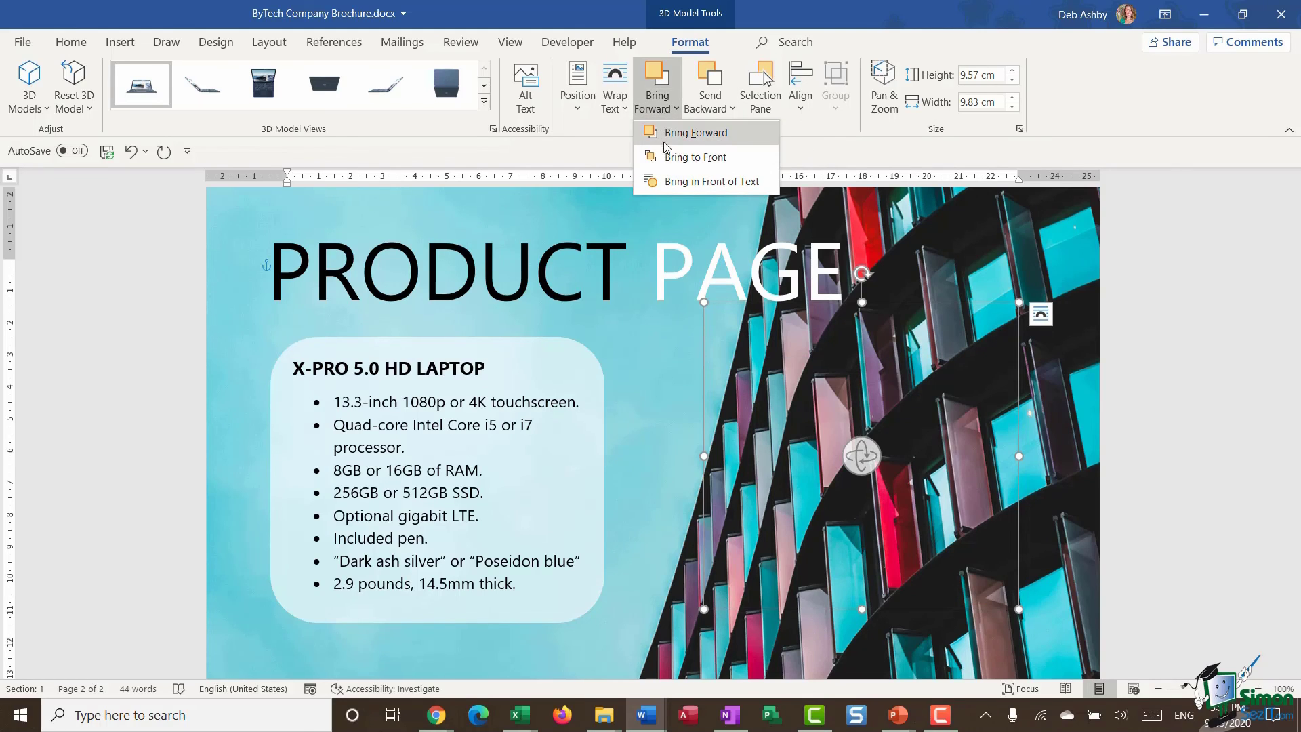
click(713, 157)
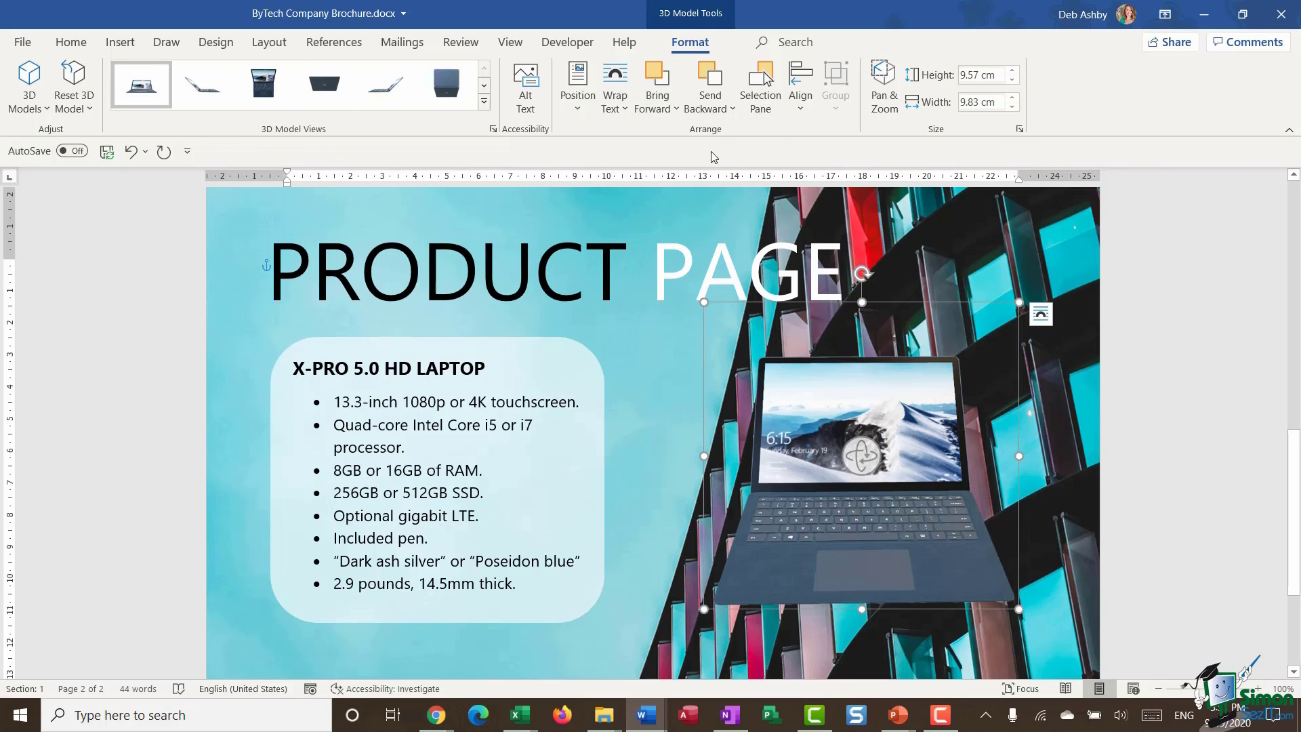
Review the text wrapping and page position options for the laptop model, and deselect the model.
click(615, 107)
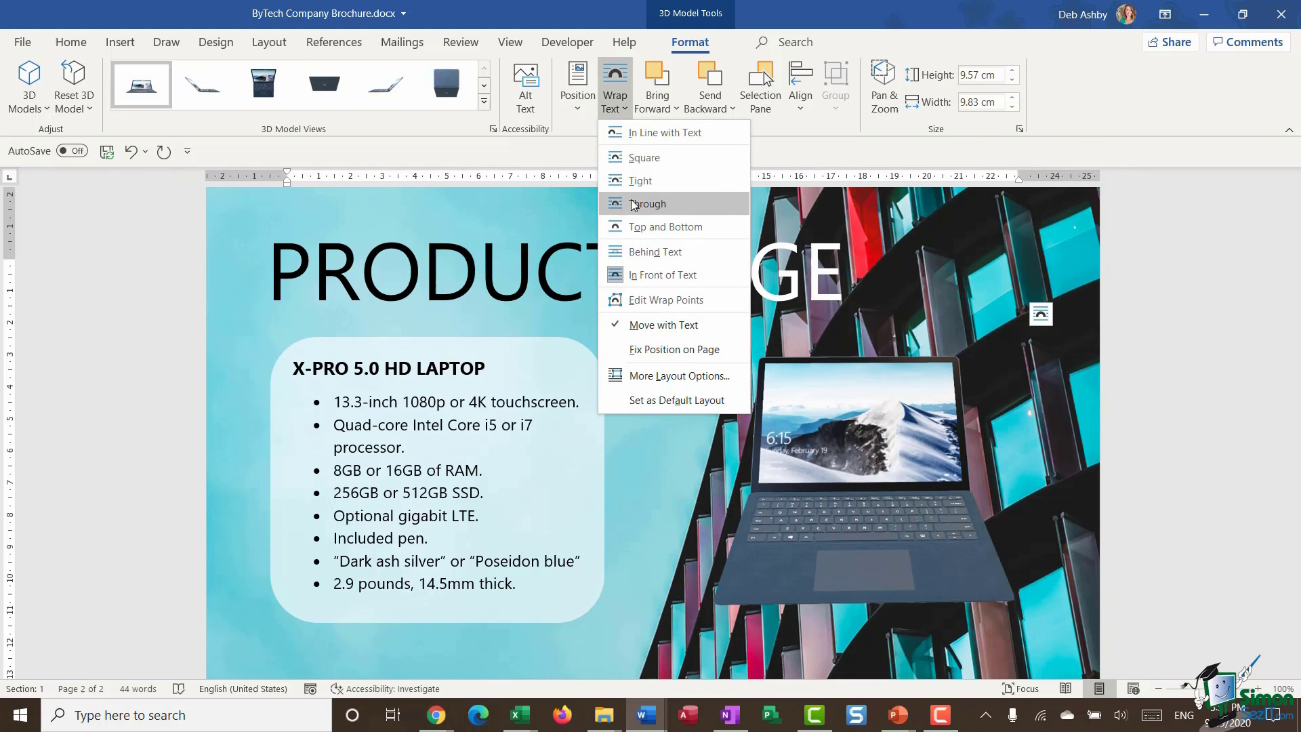
click(640, 180)
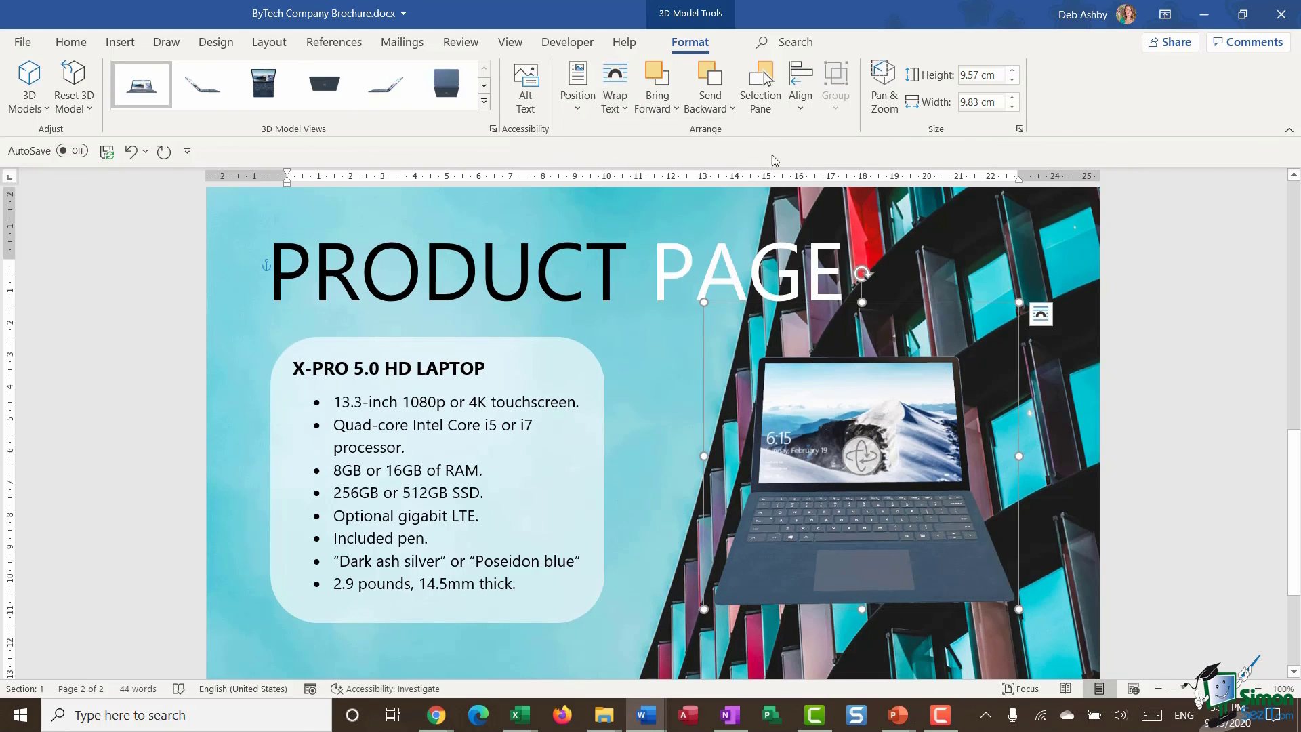
click(578, 105)
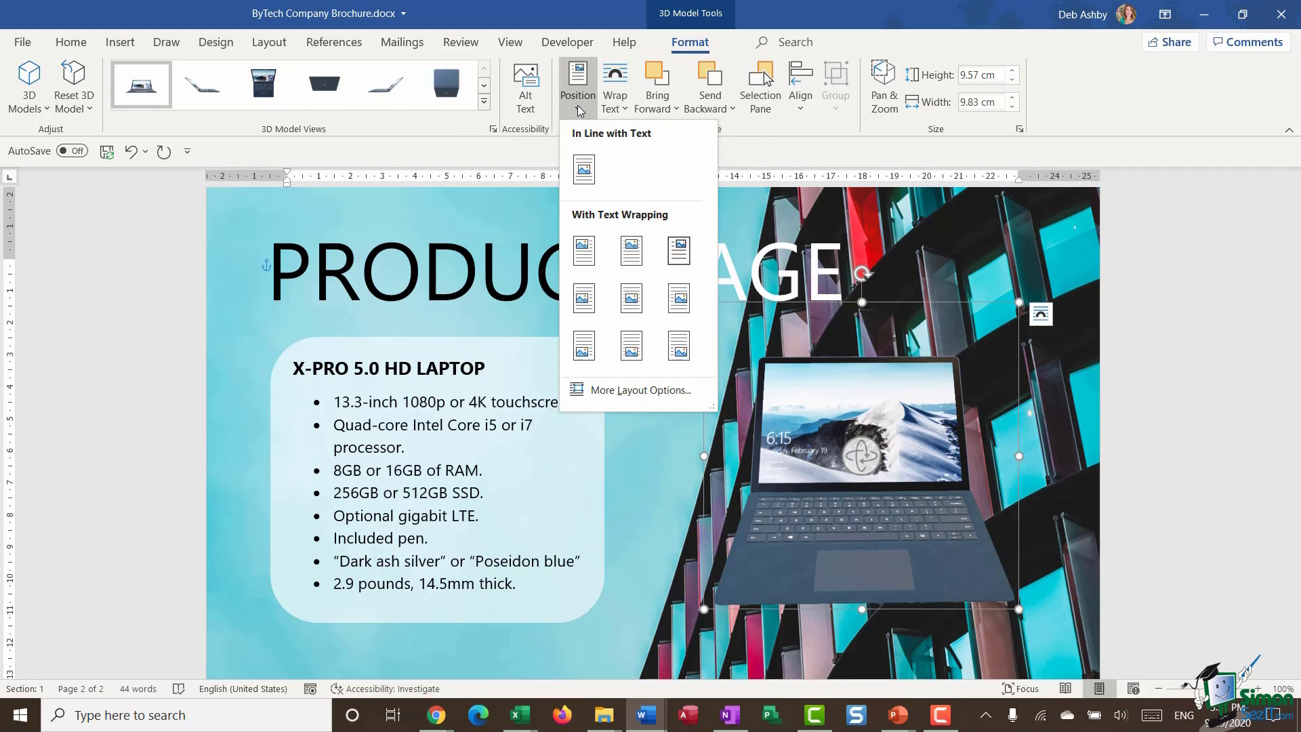
click(579, 111)
click(668, 374)
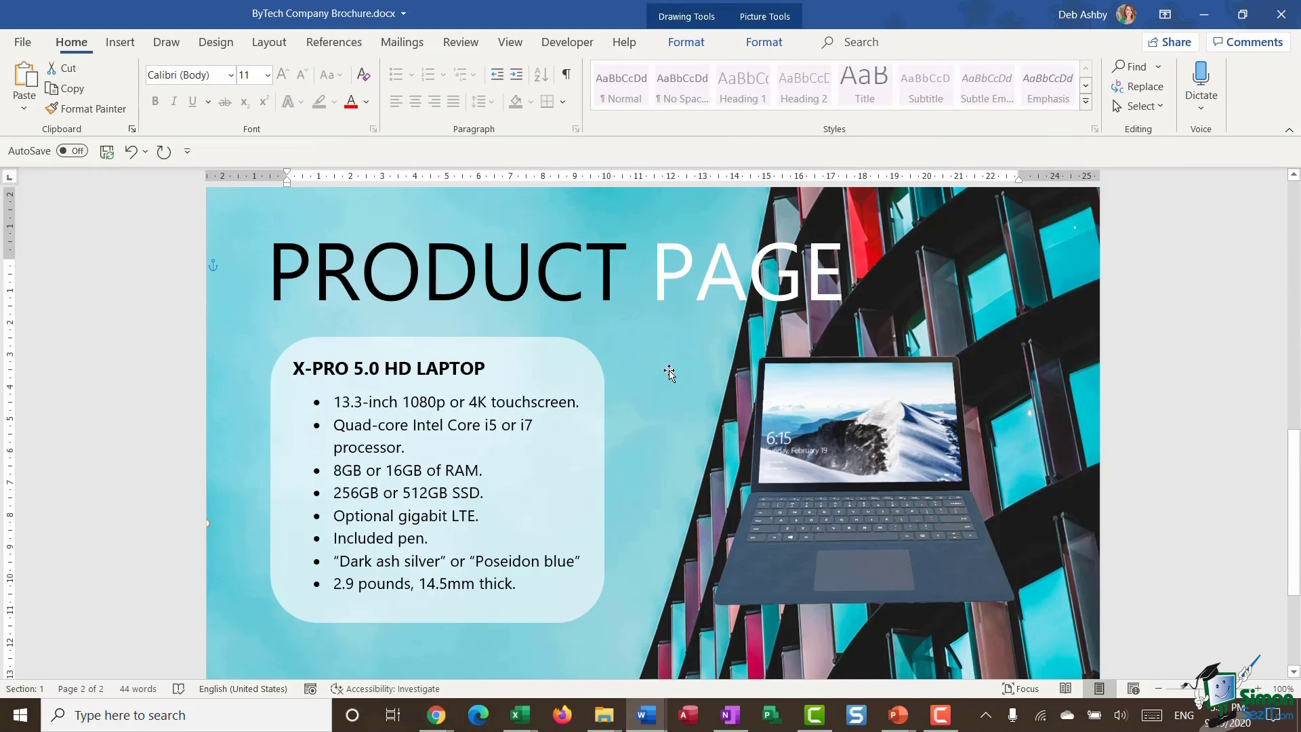
Rotate the laptop model in 3D to a more upright, front-facing angle and display the brochure in Multiple Pages view.
click(856, 434)
drag(822, 452, 890, 460)
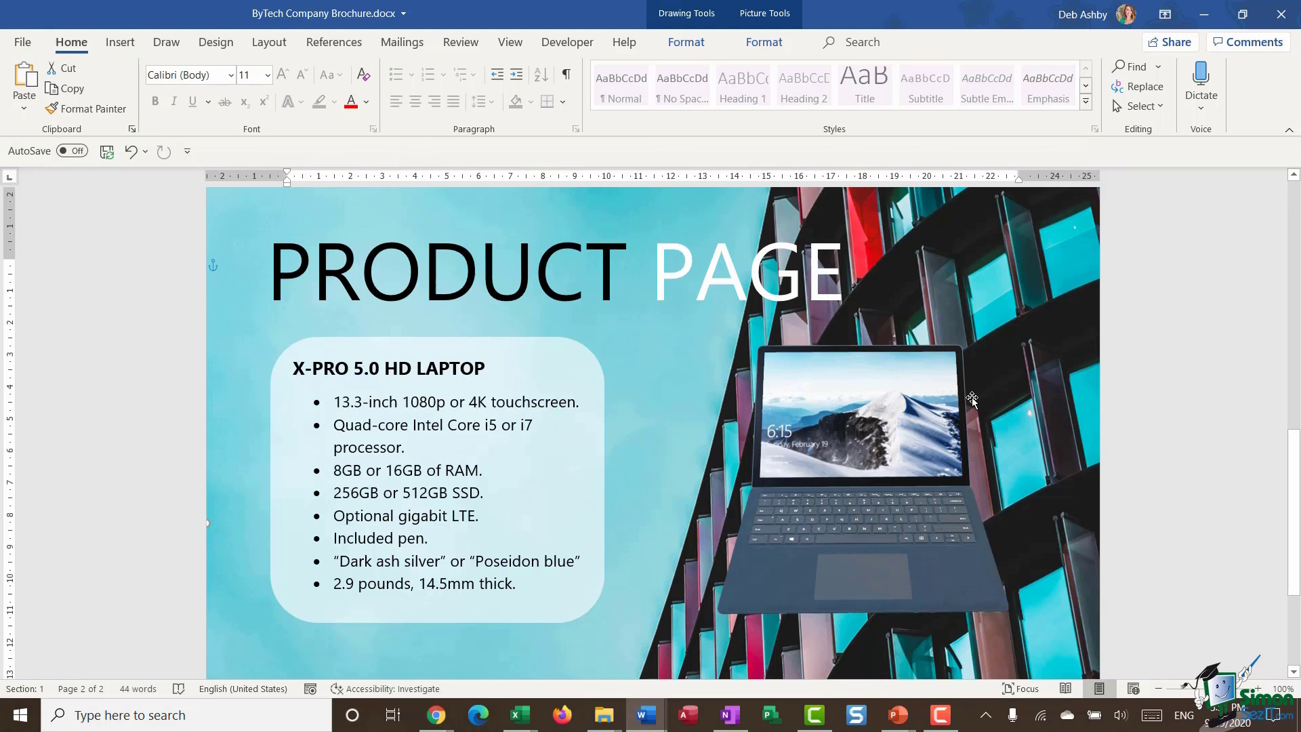
click(510, 42)
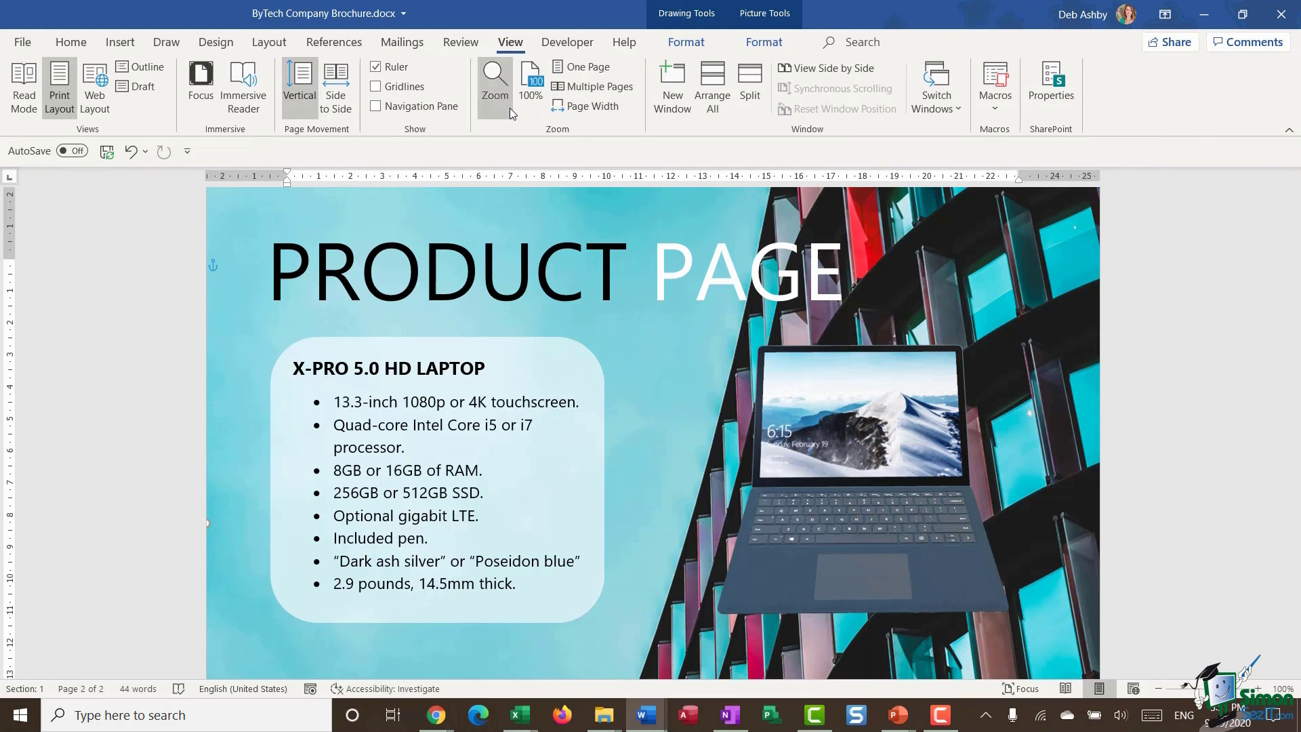
click(571, 84)
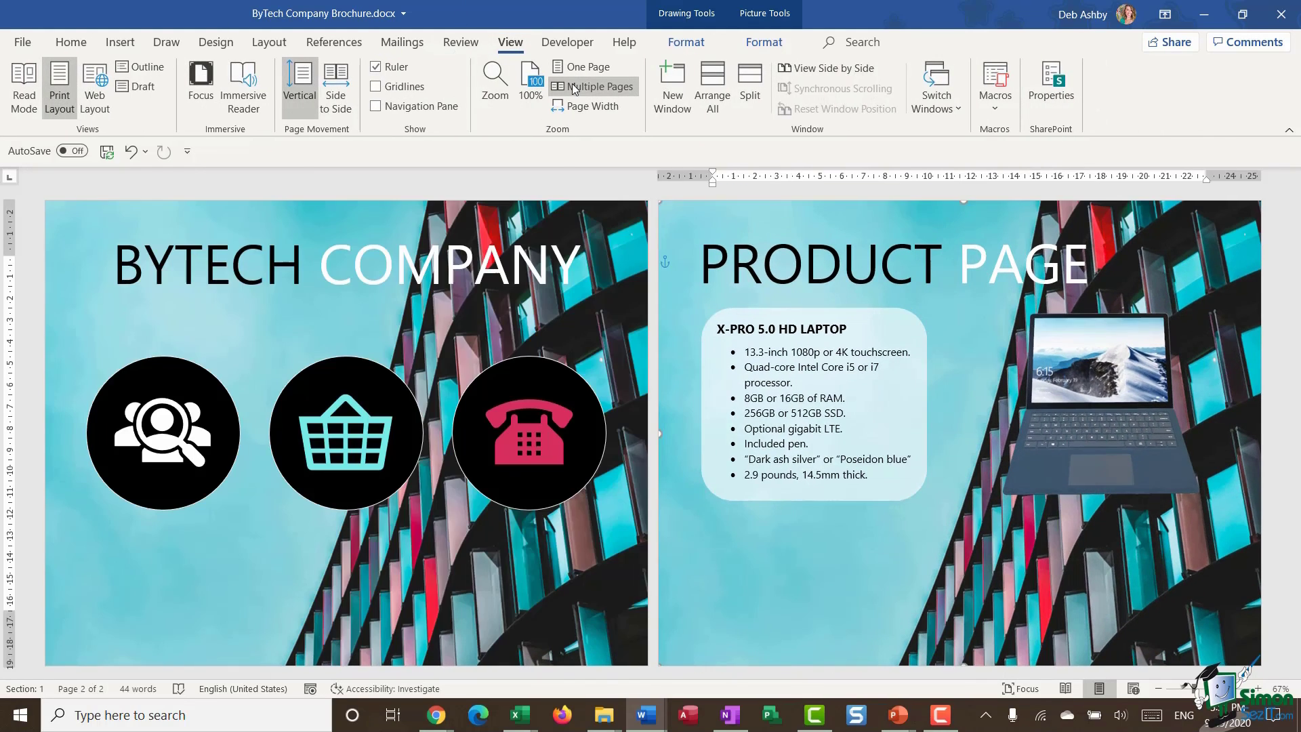